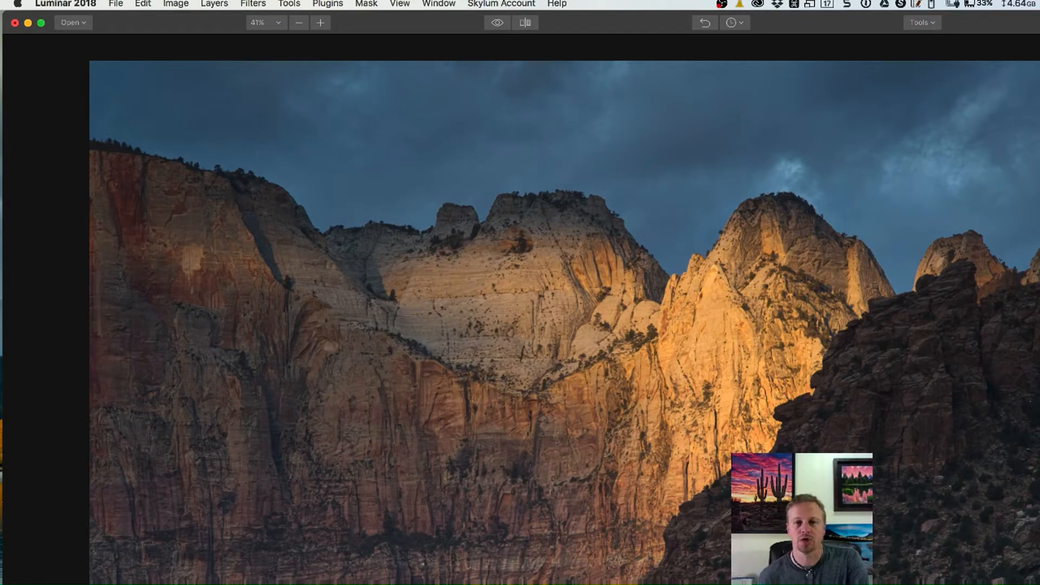
# Step: Compare the edited canyon photo with its unedited original
pyautogui.click(496, 22)
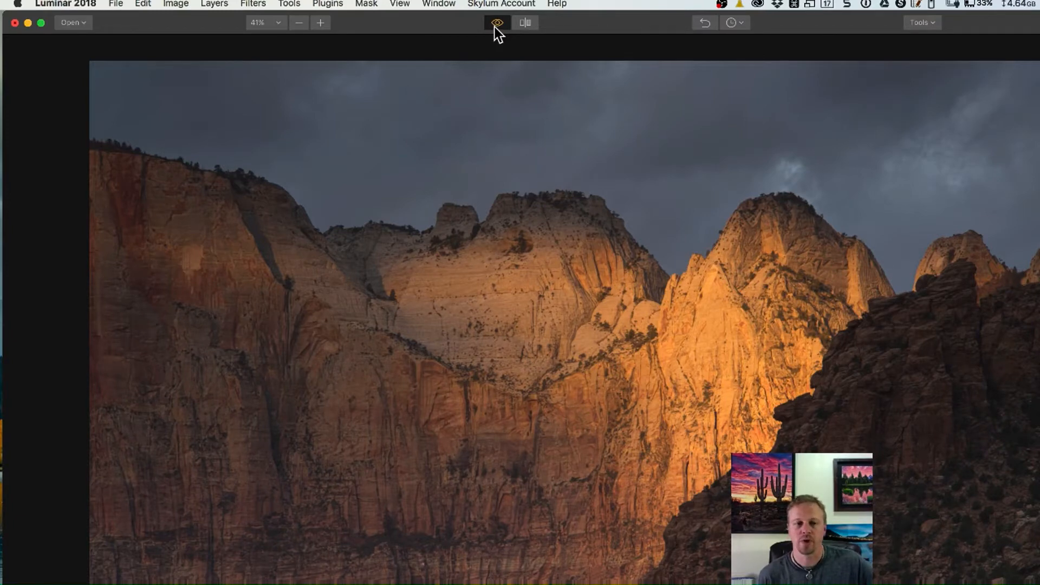
pyautogui.click(497, 24)
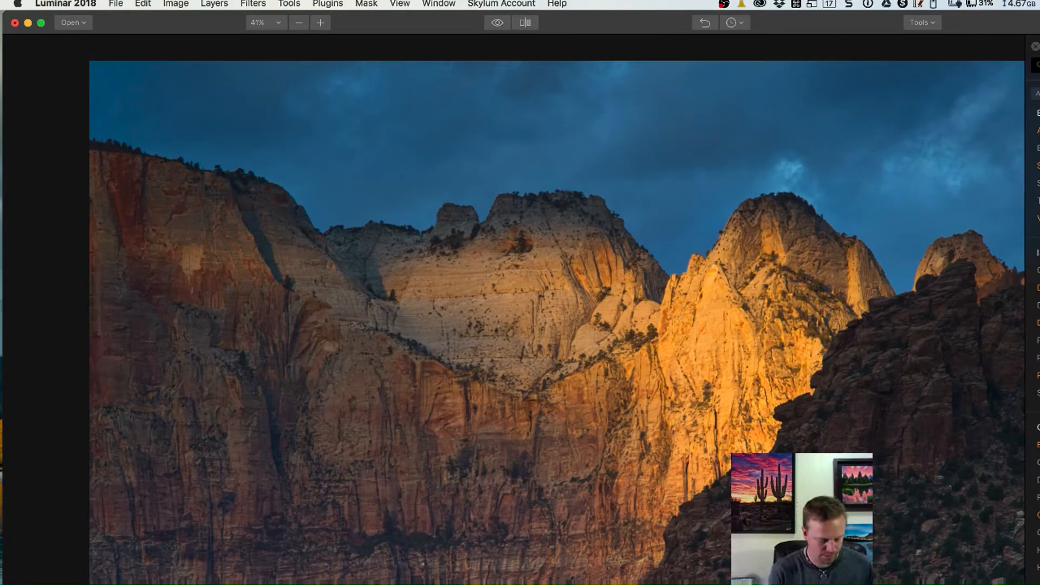
# Step: Close the filters catalog and set the Dodge & Burn brush strength to 8% for Lighten and 9% for Darken
pyautogui.moveTo(1035, 233)
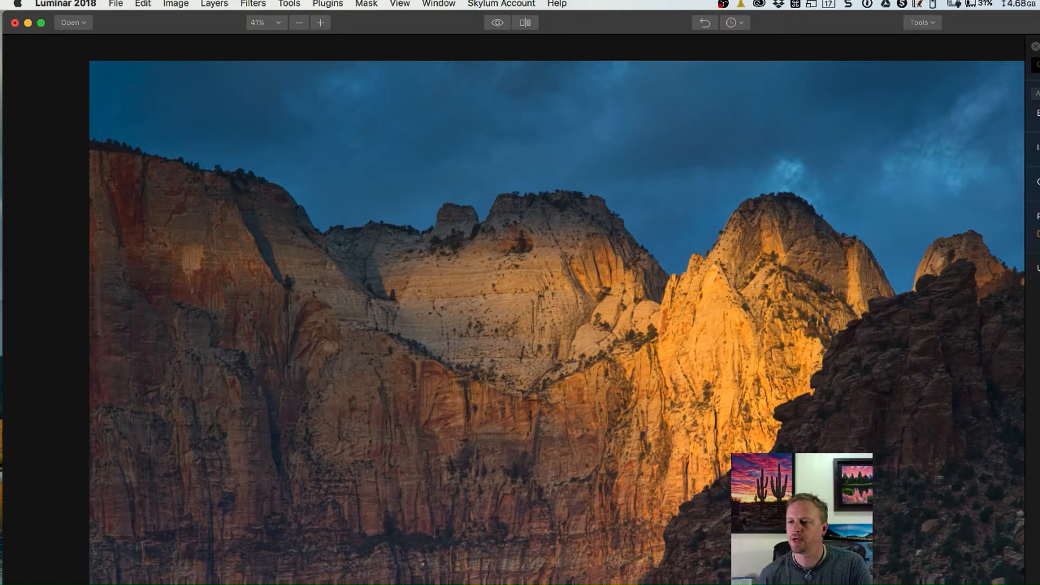
pyautogui.click(1034, 51)
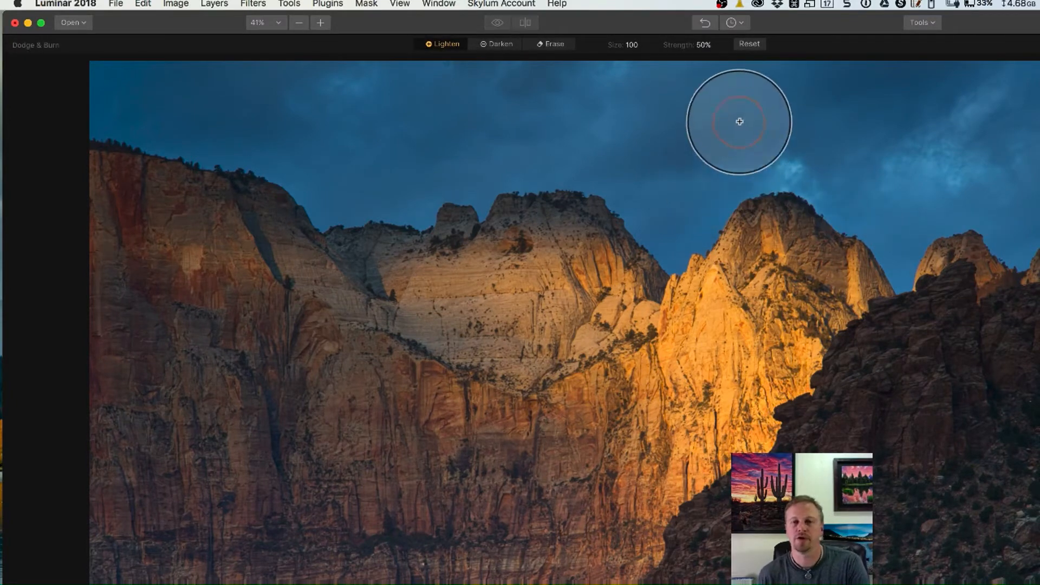
pyautogui.moveTo(682, 55)
pyautogui.mouseDown()
pyautogui.moveTo(652, 43)
pyautogui.moveTo(679, 44)
pyautogui.mouseUp()
pyautogui.click(494, 44)
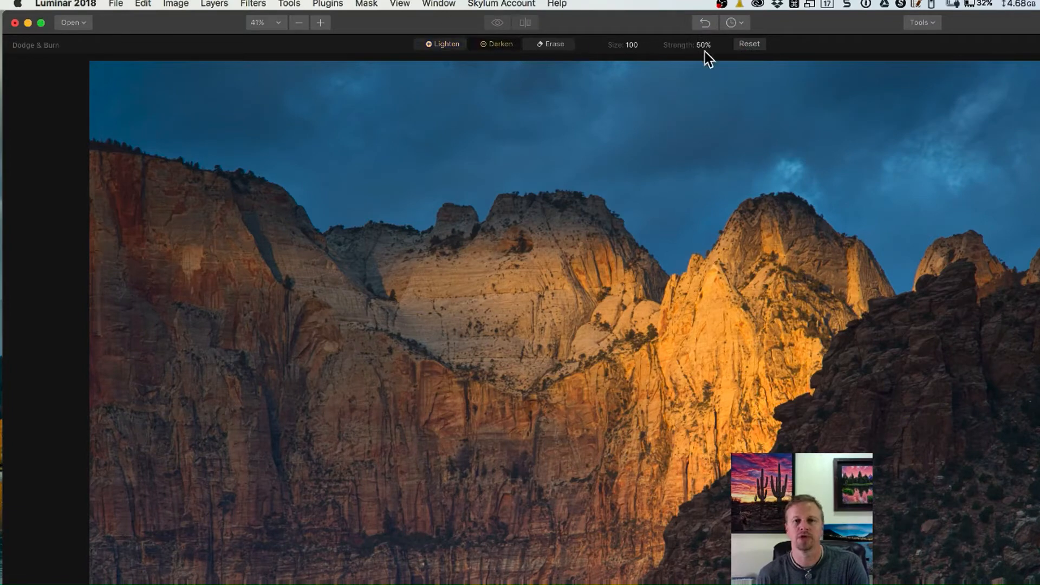
pyautogui.moveTo(677, 45); pyautogui.dragTo(652, 45)
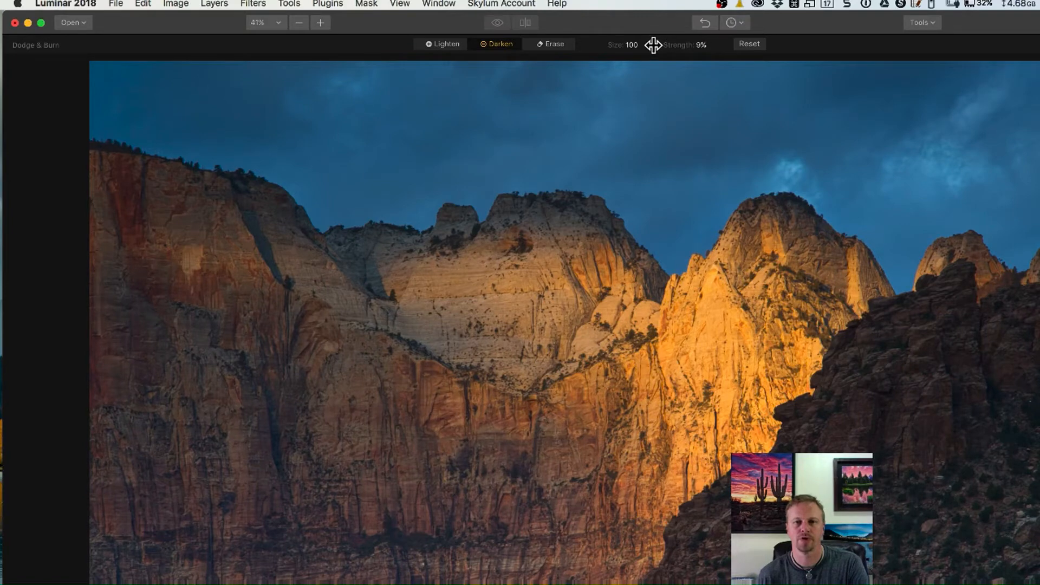
# Step: Reduce the Lighten brush to size 88 for the sunlit cliffs and switch to the Darken brush
pyautogui.click(445, 45)
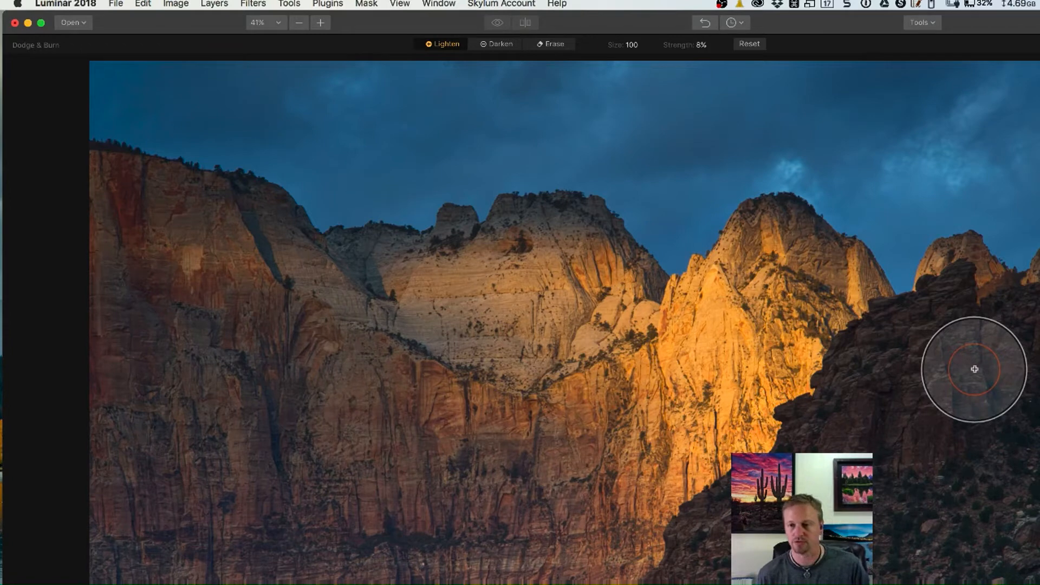
pyautogui.press('[')
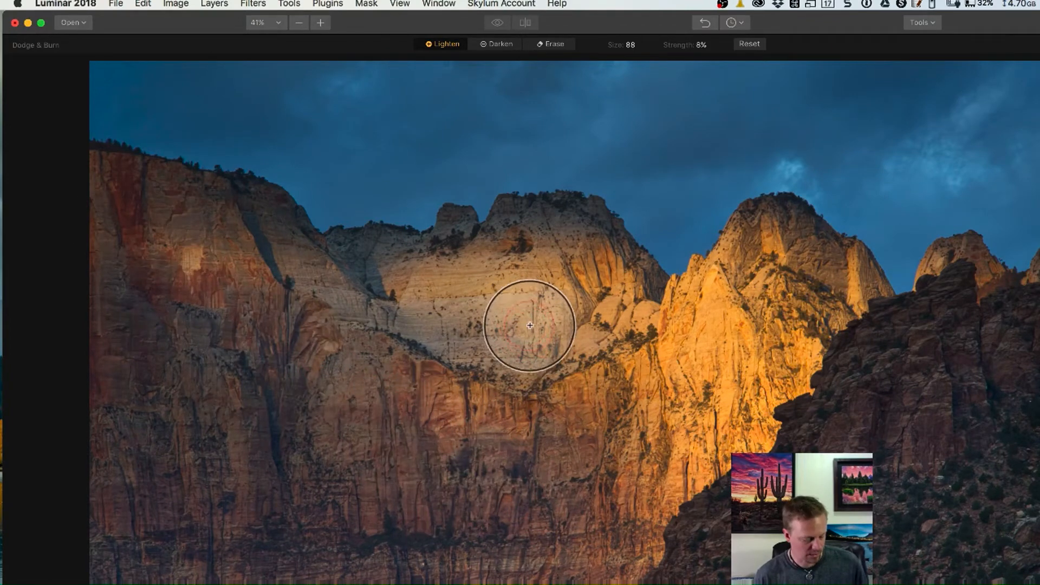
pyautogui.press('x')
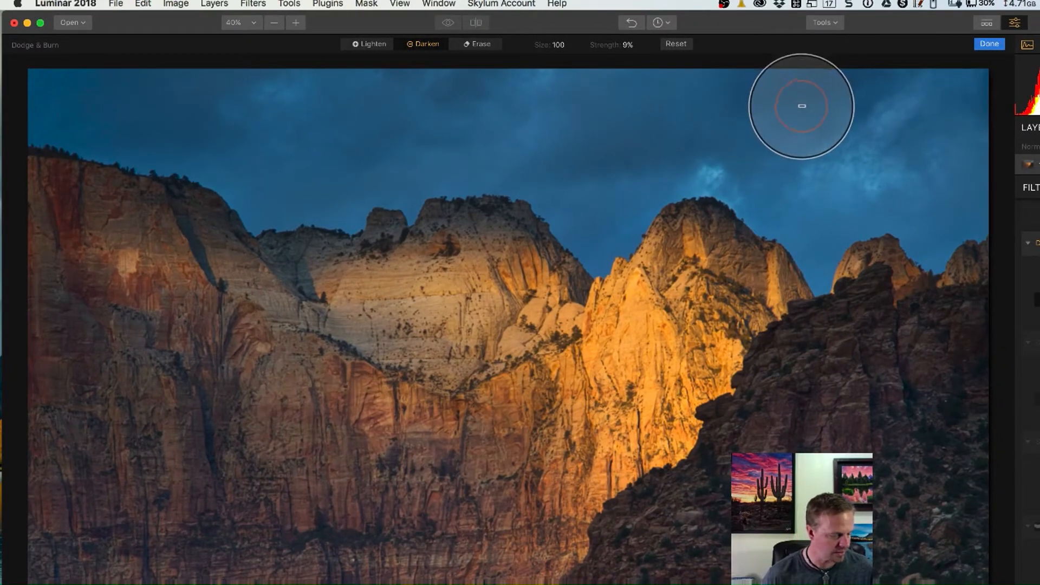
pyautogui.press('super+Tab')
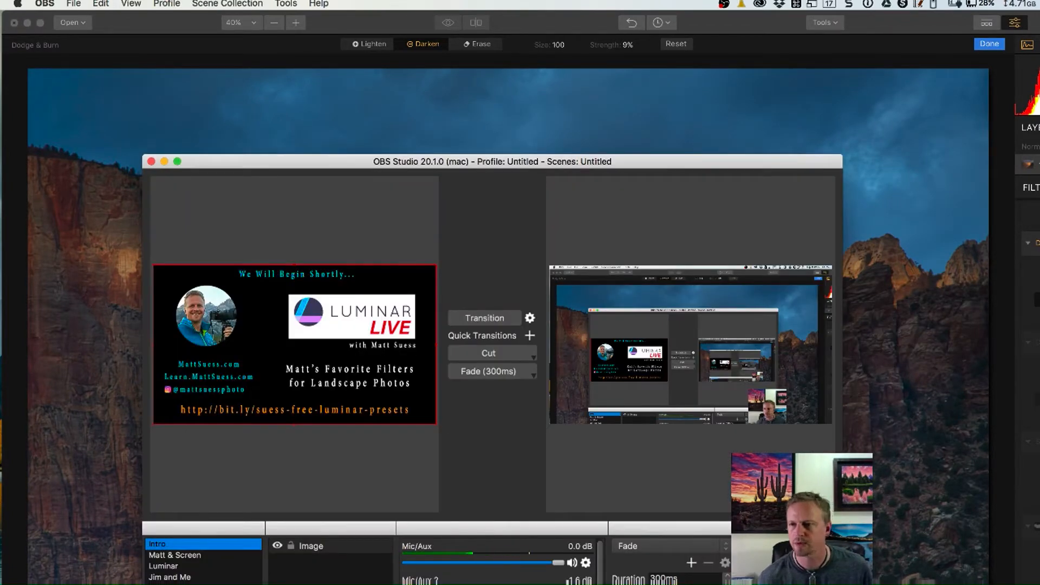
pyautogui.press('super+Tab')
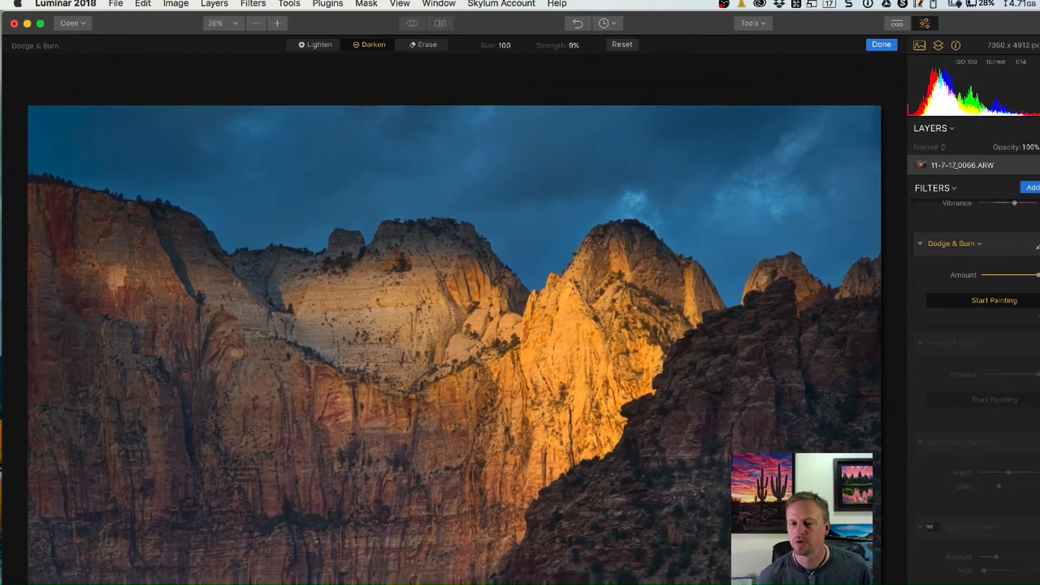
pyautogui.press('super+Tab')
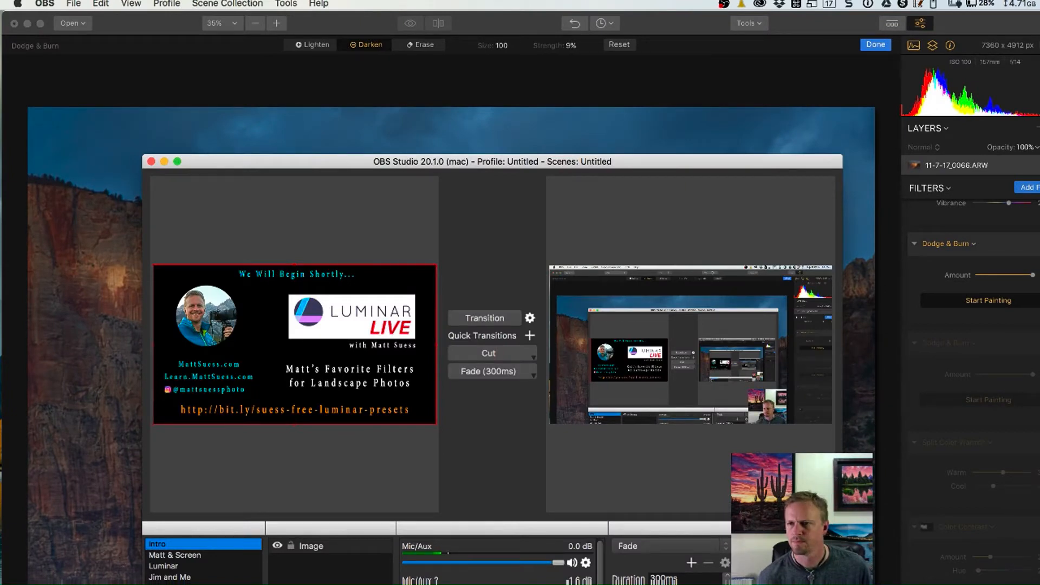
pyautogui.press('super+Tab')
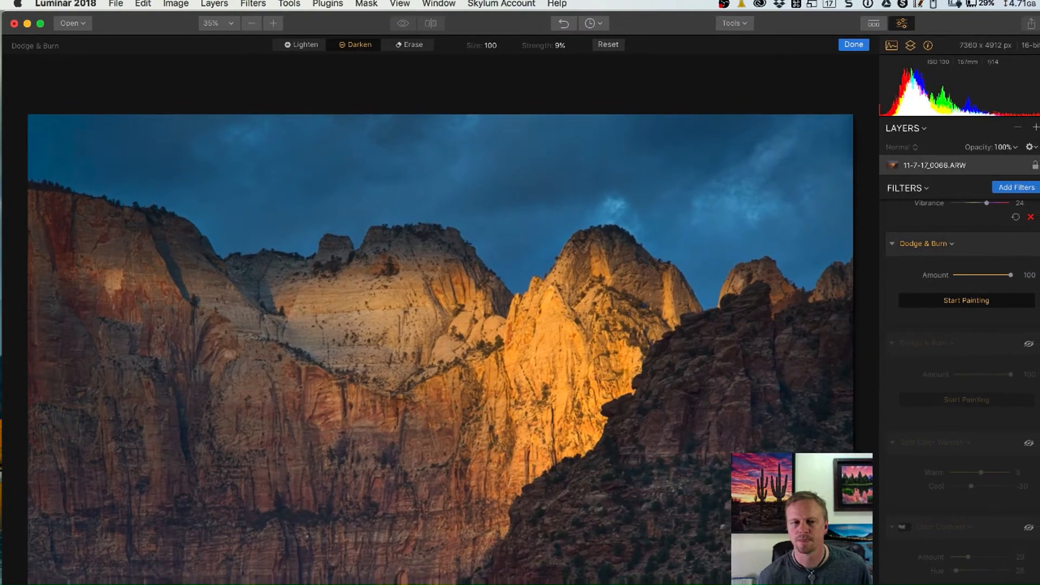
pyautogui.press('super+Tab')
pyautogui.press('super+Tab')
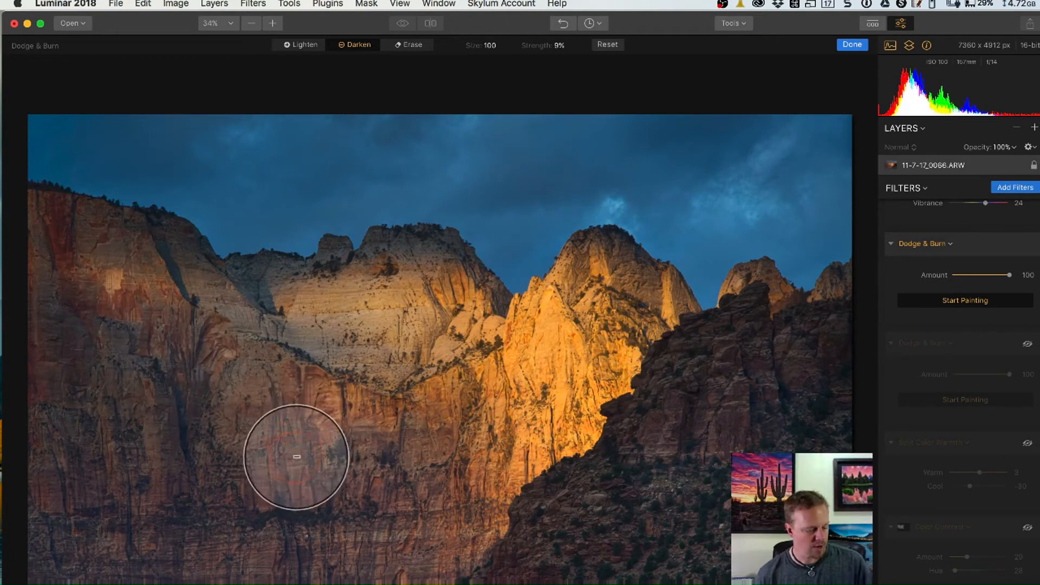
# Step: Enlarge the Lighten brush to size 112 and return to the Darken brush
pyautogui.press('x')
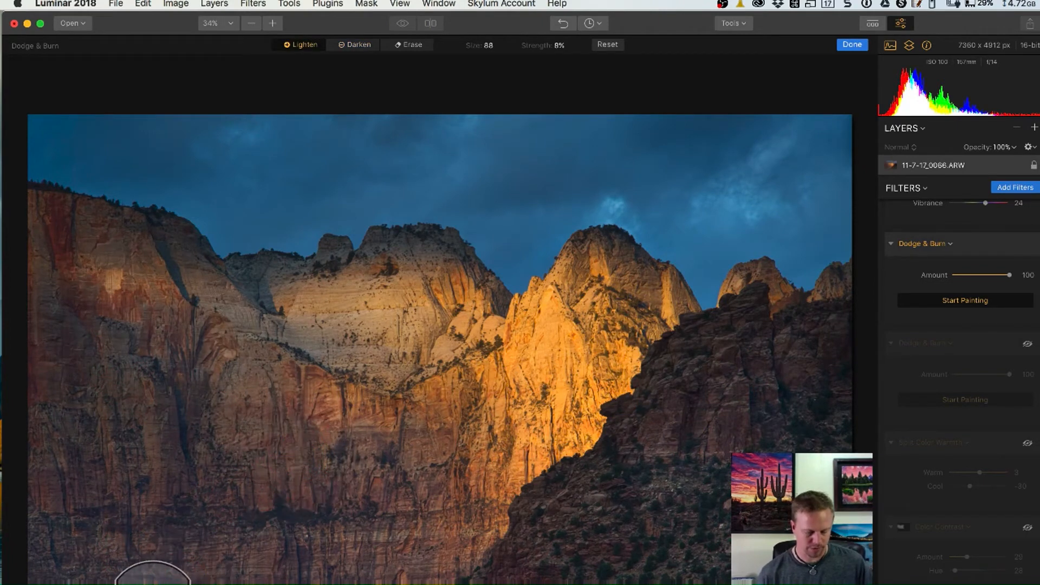
pyautogui.press(']')
pyautogui.press(']')
pyautogui.press(']')
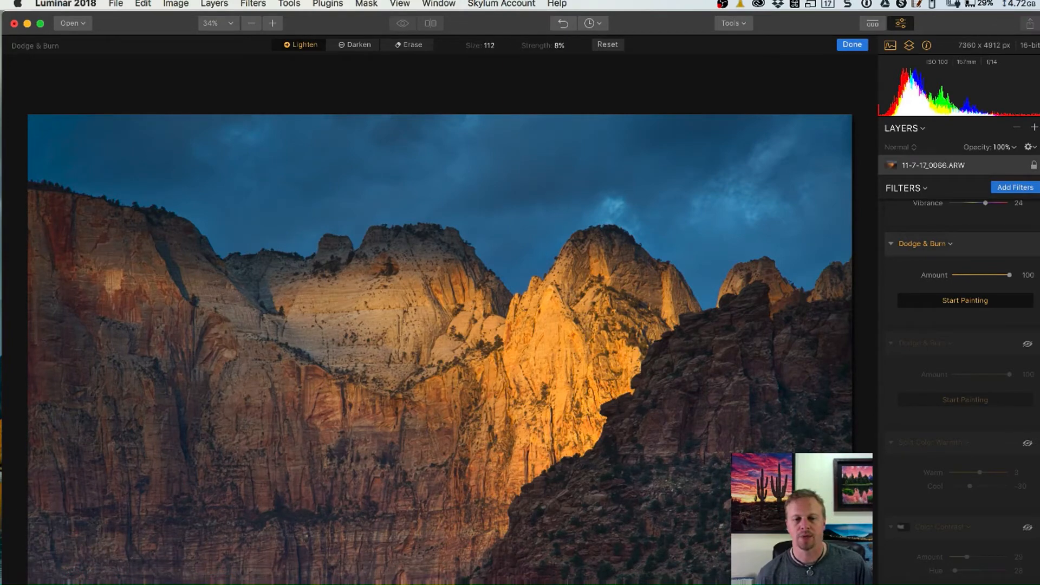
pyautogui.click(355, 44)
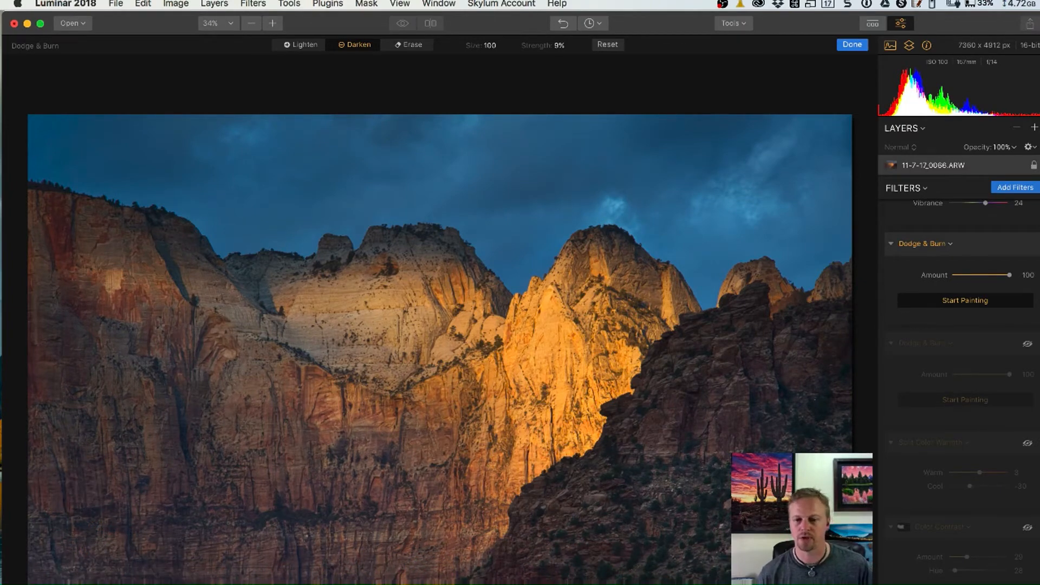
# Step: Disable the first Dodge & Burn filter and enable the second Dodge & Burn filter below it
pyautogui.scroll(15, 976, 333)
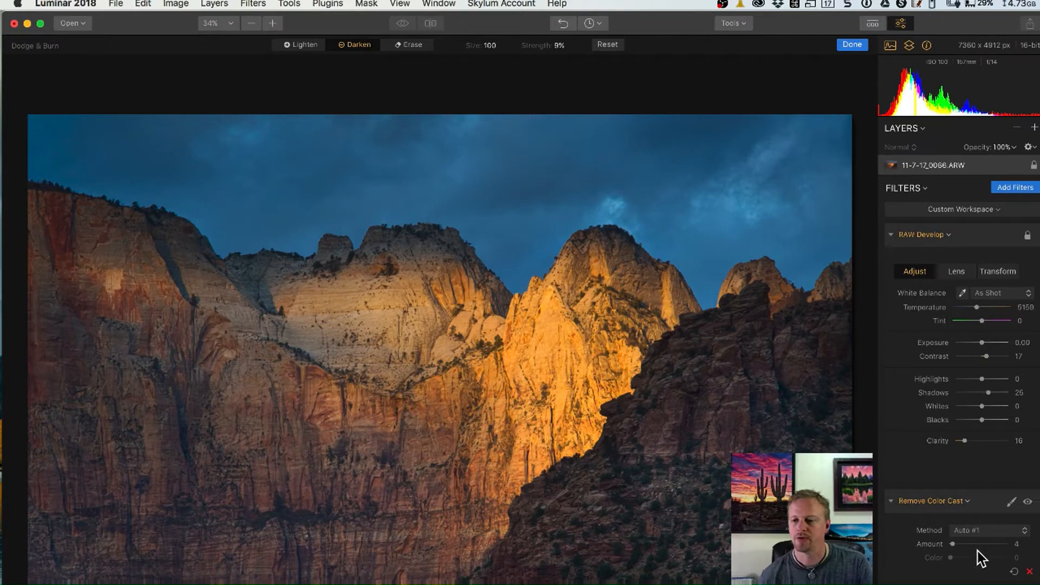
pyautogui.scroll(-2, 980, 552)
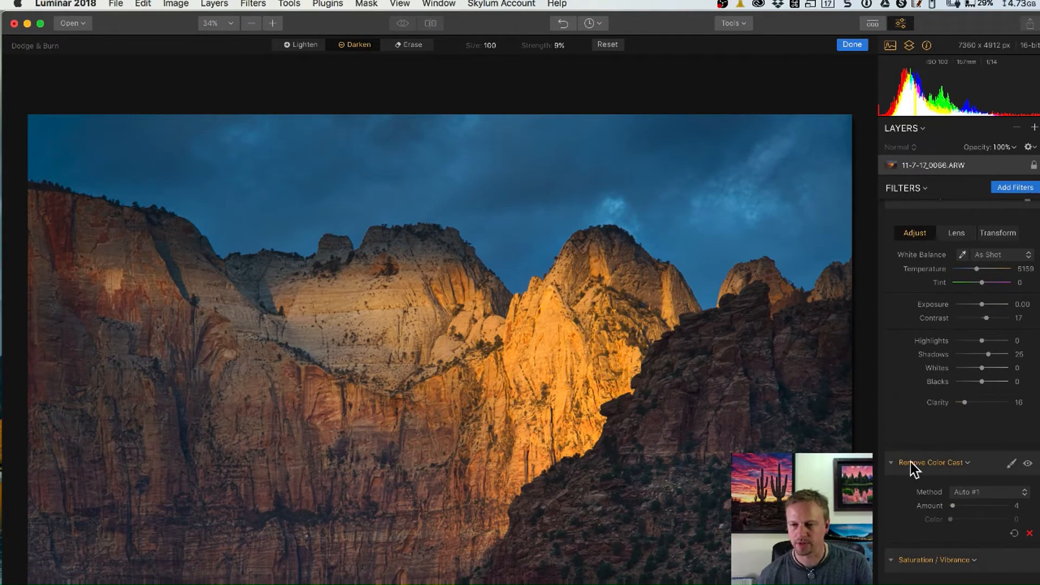
pyautogui.scroll(-3, 967, 510)
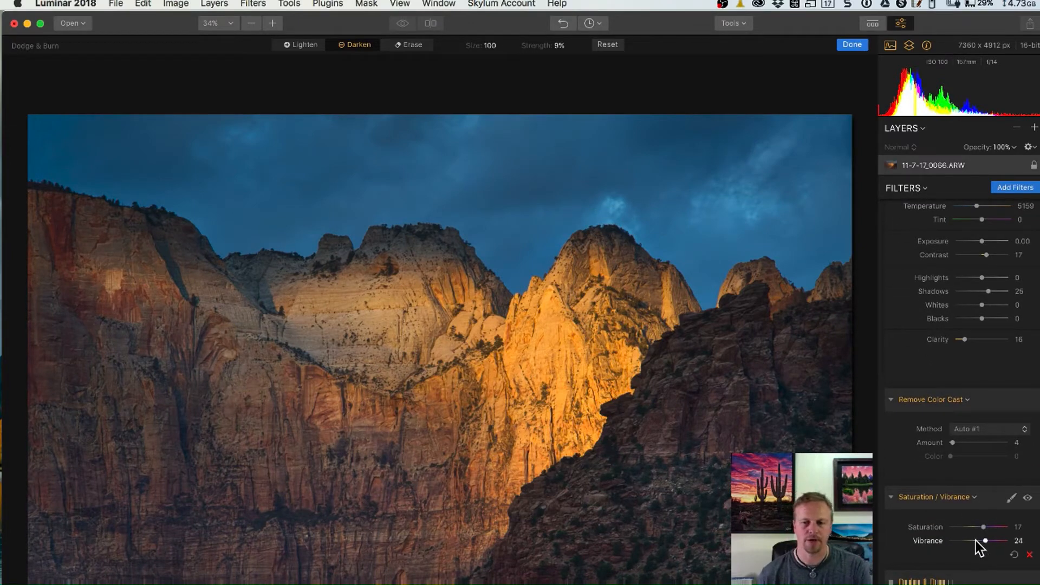
pyautogui.scroll(-5, 979, 547)
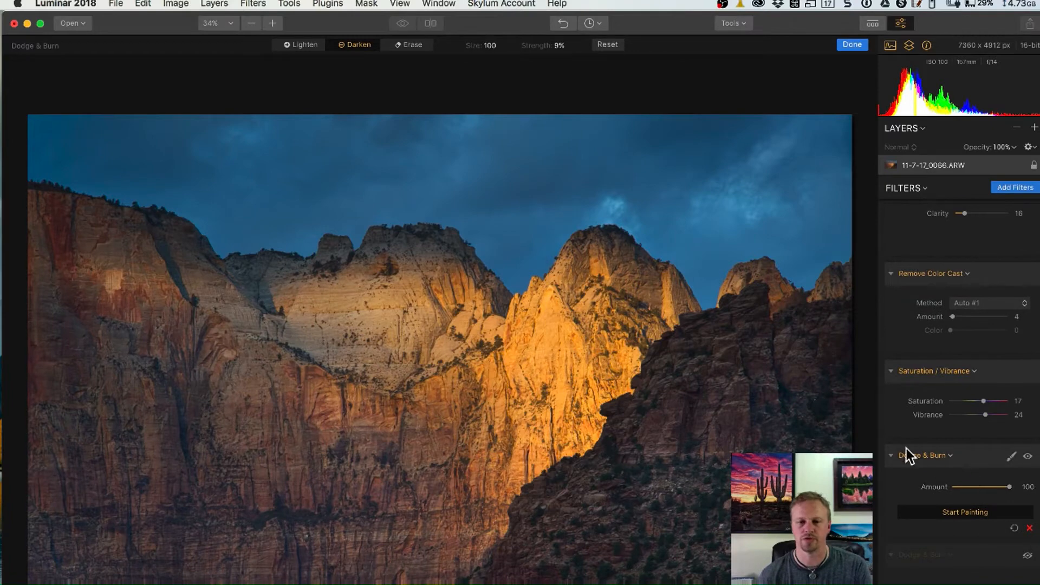
pyautogui.moveTo(1009, 487)
pyautogui.mouseDown()
pyautogui.moveTo(951, 487)
pyautogui.moveTo(1018, 493)
pyautogui.moveTo(945, 492)
pyautogui.moveTo(1012, 499)
pyautogui.mouseUp()
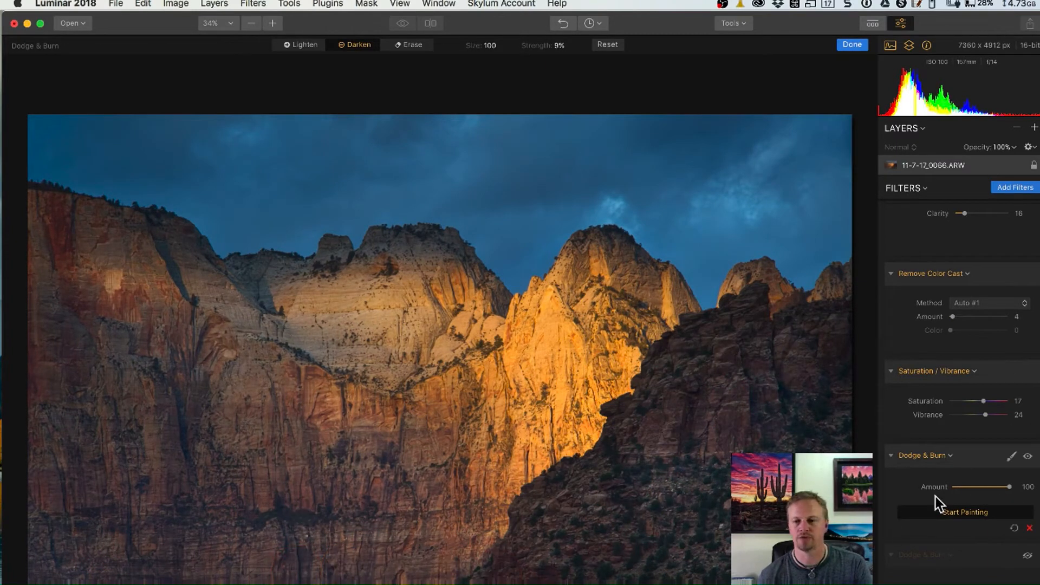
pyautogui.click(1028, 456)
pyautogui.click(1028, 556)
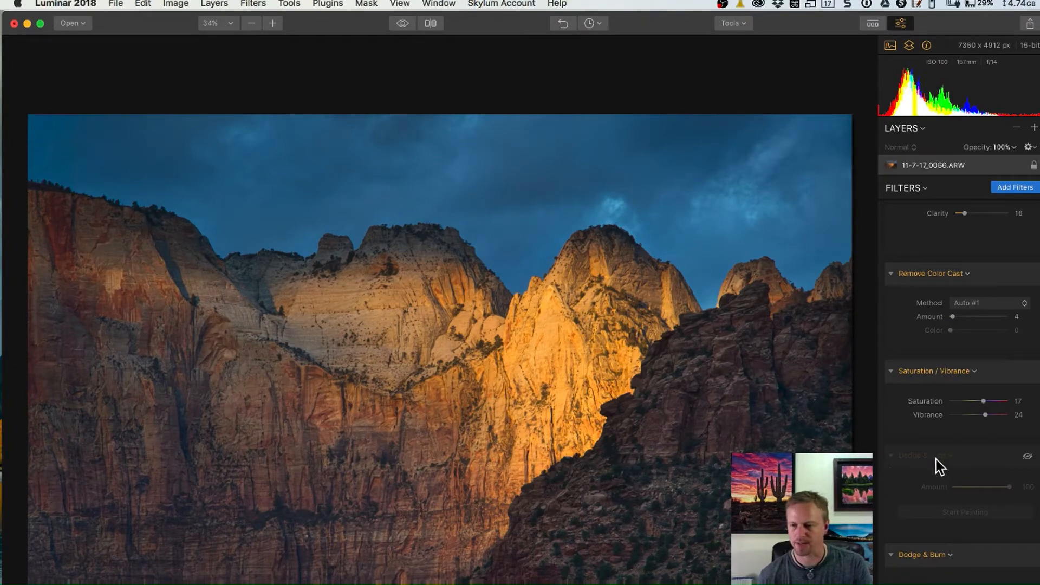
# Step: Enable the Split Color Warmth filter, set Warm to 3, and compare the photo with and without the filter
pyautogui.scroll(-5, 938, 457)
pyautogui.scroll(-3, 938, 461)
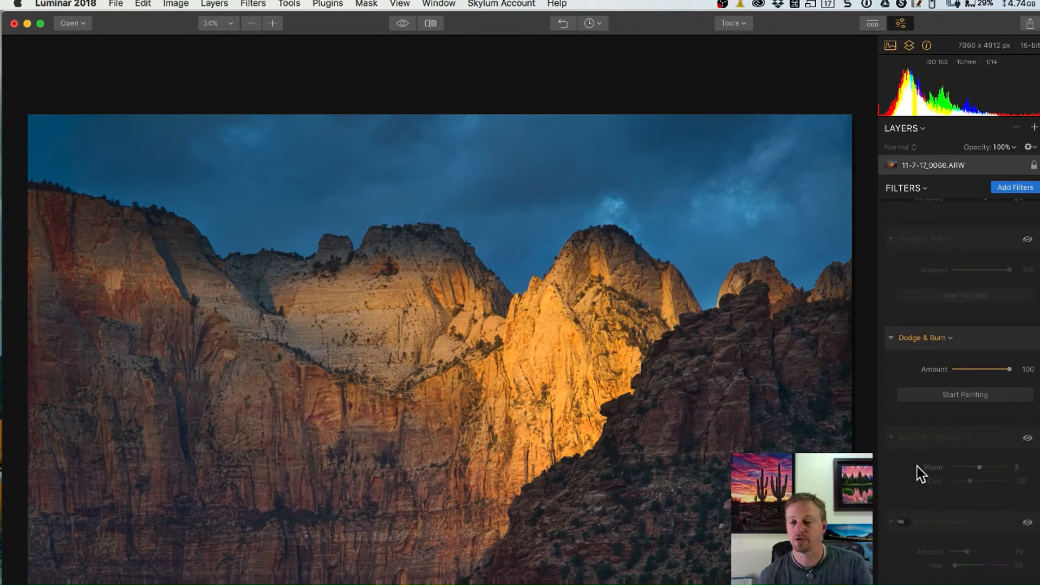
pyautogui.click(1027, 439)
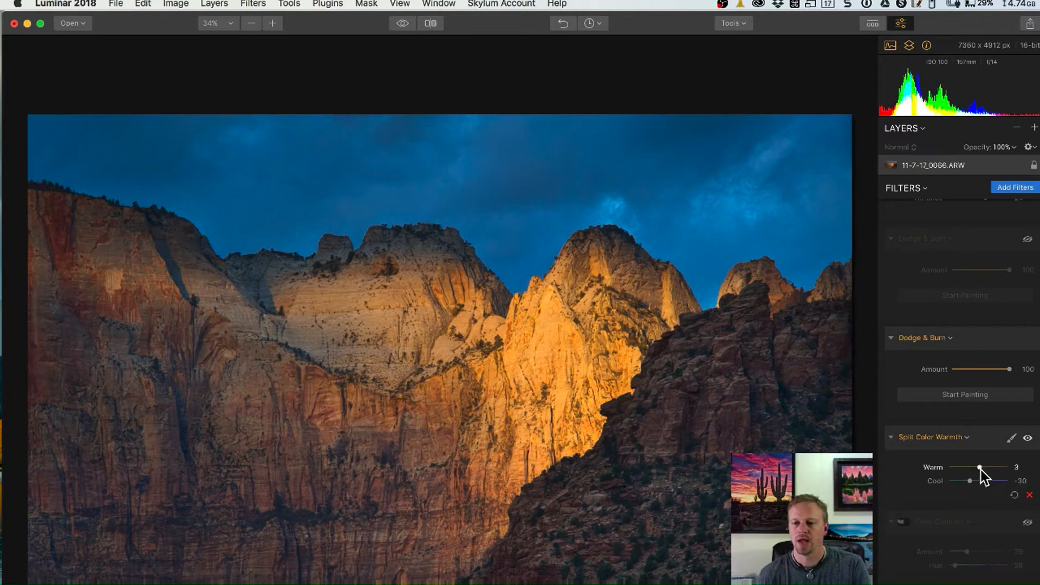
pyautogui.doubleClick(980, 466)
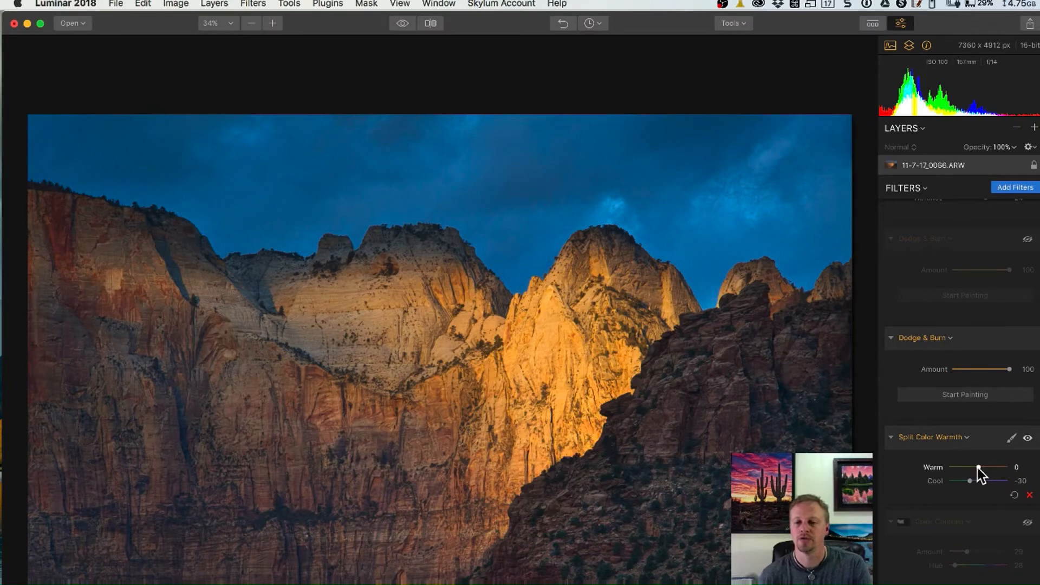
pyautogui.moveTo(980, 470); pyautogui.dragTo(979, 467)
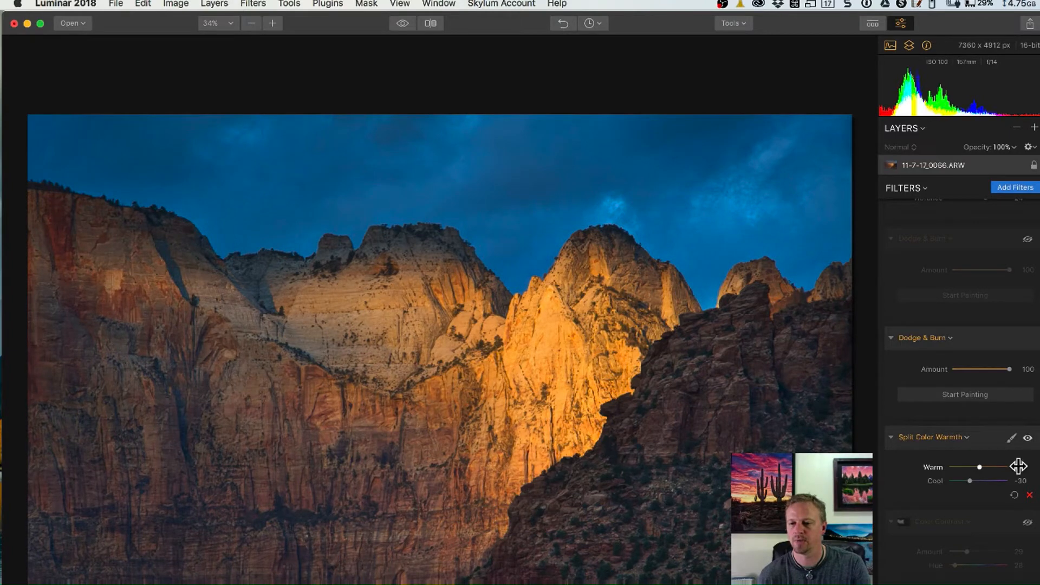
pyautogui.click(1027, 438)
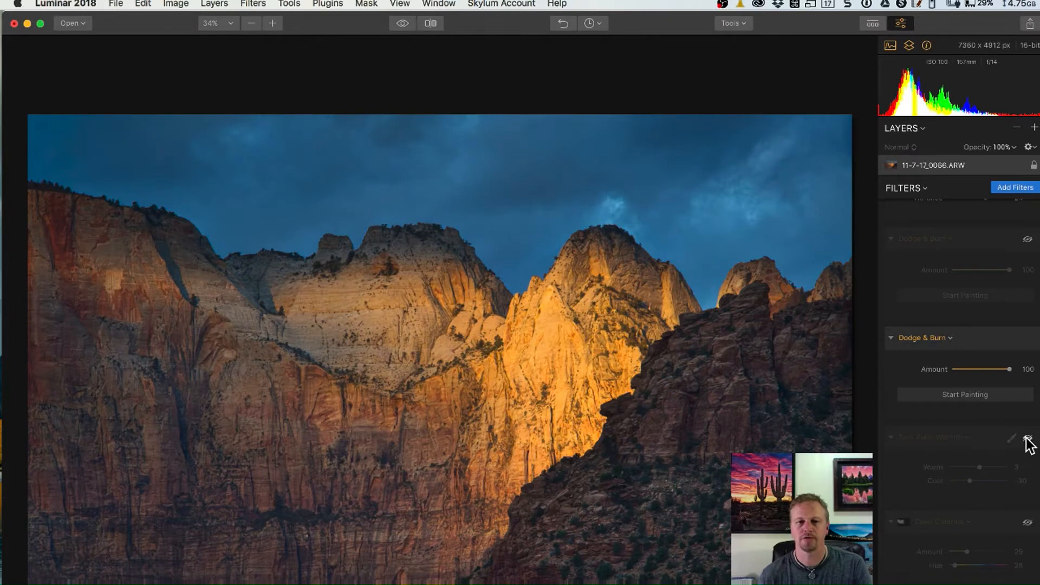
pyautogui.click(1027, 439)
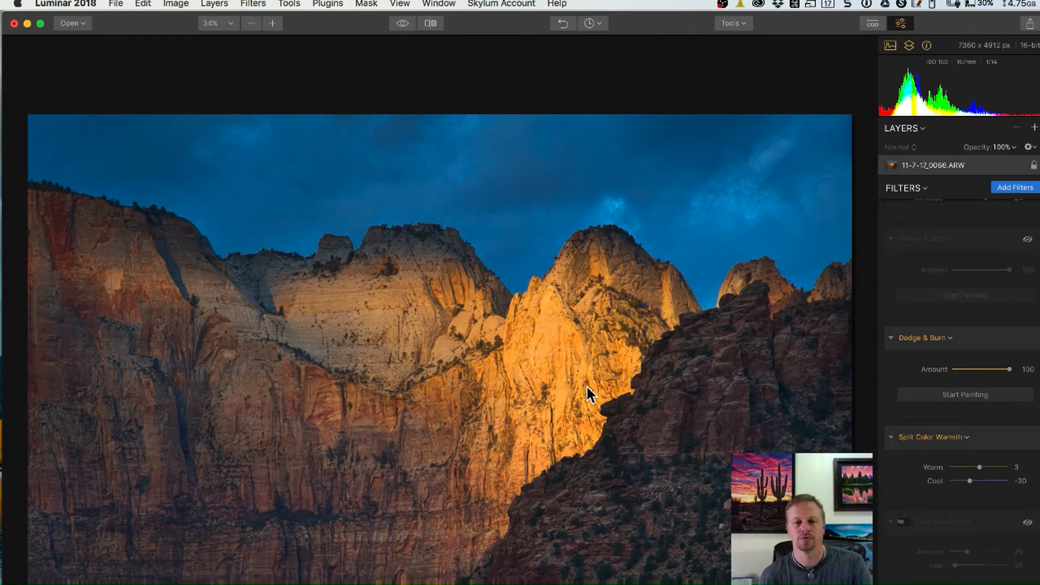
# Step: Enable the Color Contrast filter and compare the photo with and without its effect
pyautogui.scroll(-5, 984, 515)
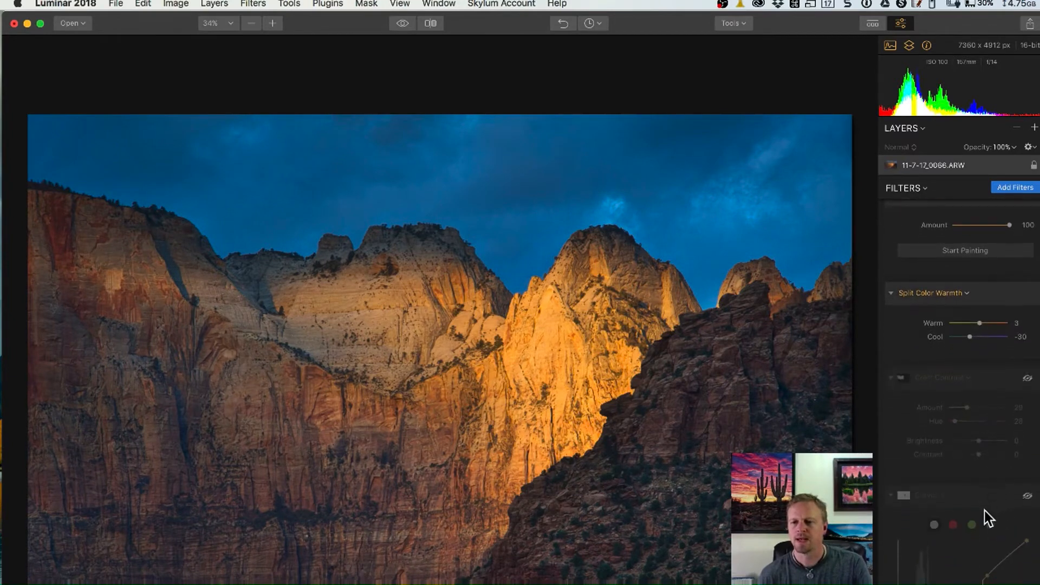
pyautogui.click(1027, 379)
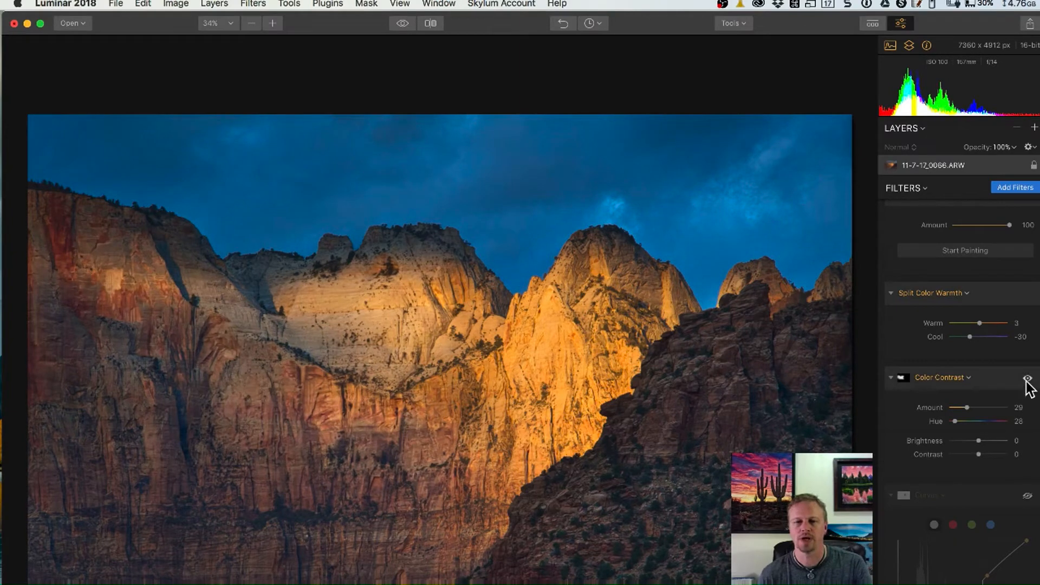
pyautogui.click(1027, 378)
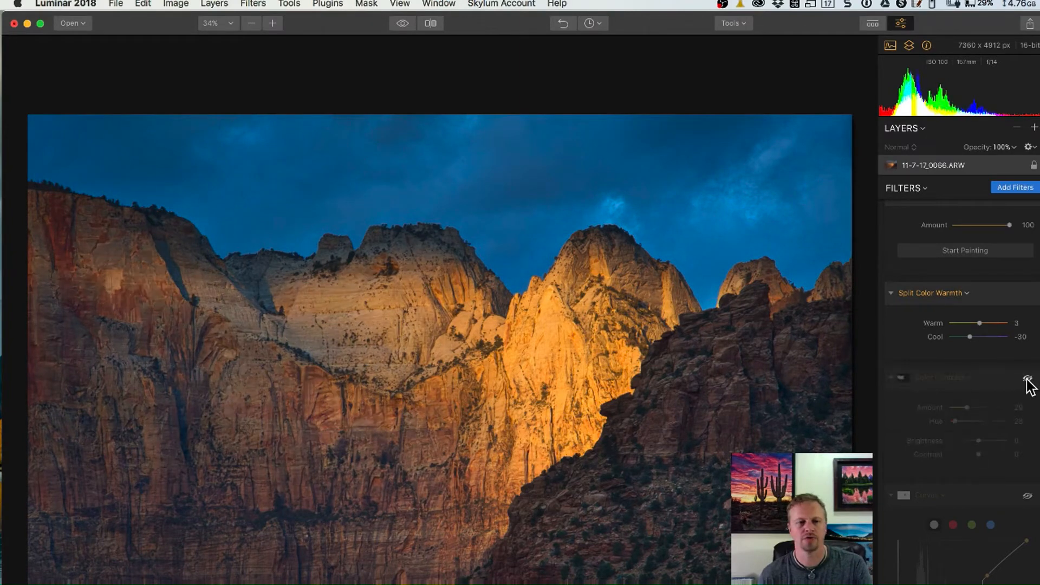
pyautogui.click(1027, 379)
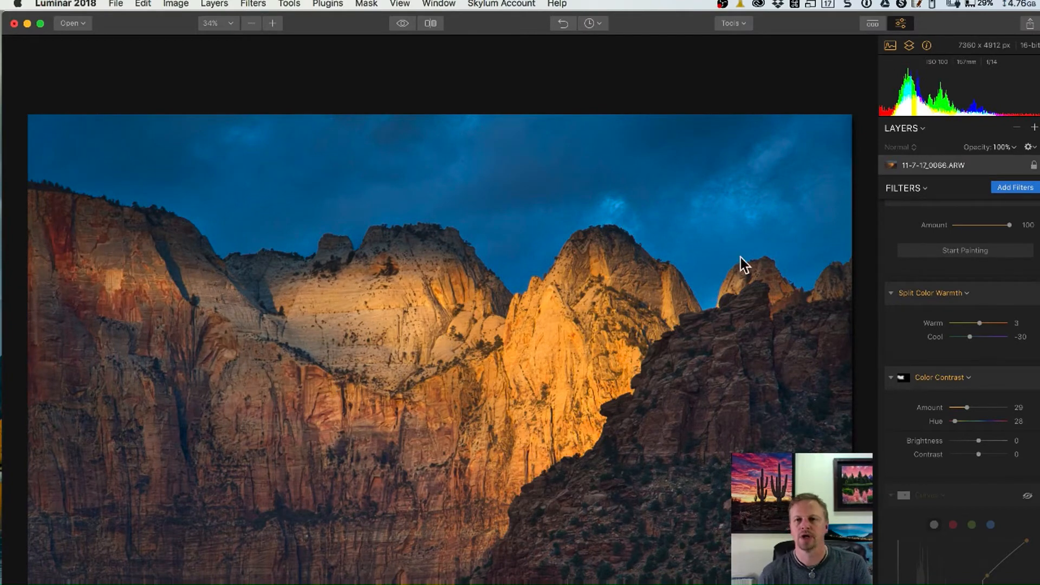
# Step: Find the Color Contrast filter in the Professional section of the filters catalog and view its description
pyautogui.click(1013, 189)
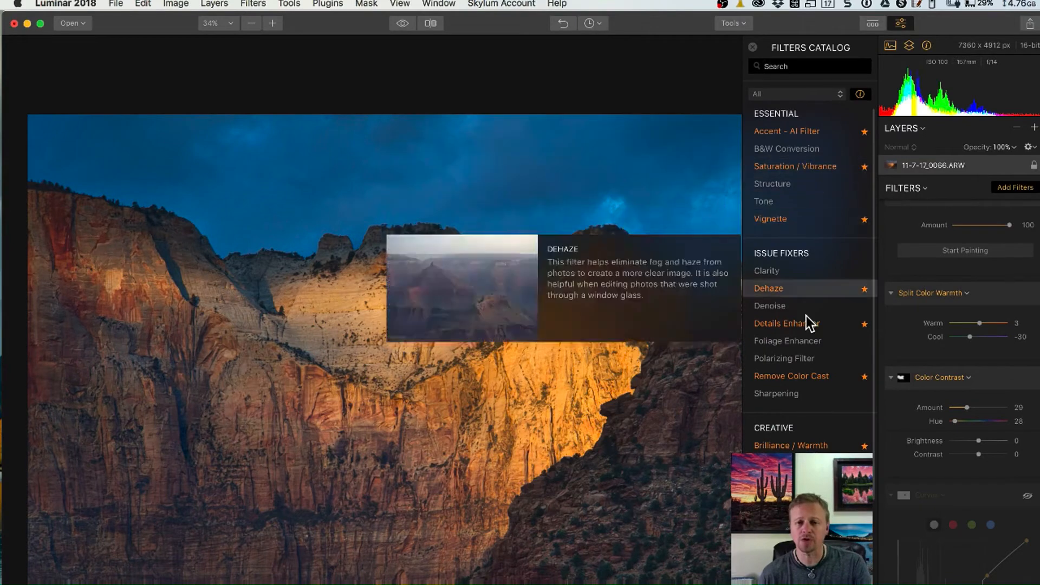
pyautogui.scroll(-10, 803, 336)
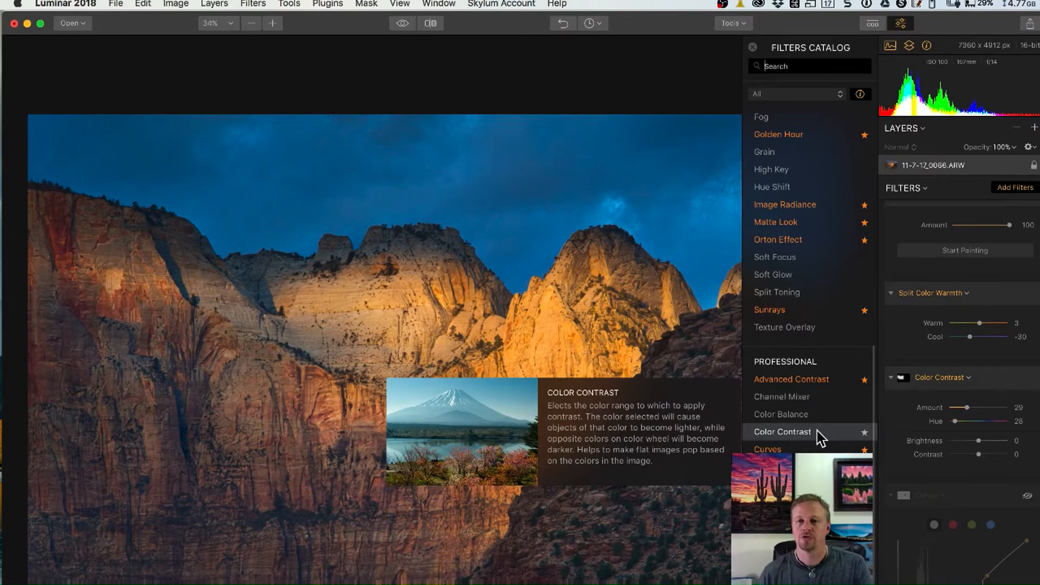
# Step: Add another Color Contrast filter from the Professional section of the filters catalog and disable the existing Color Contrast filter
pyautogui.click(753, 47)
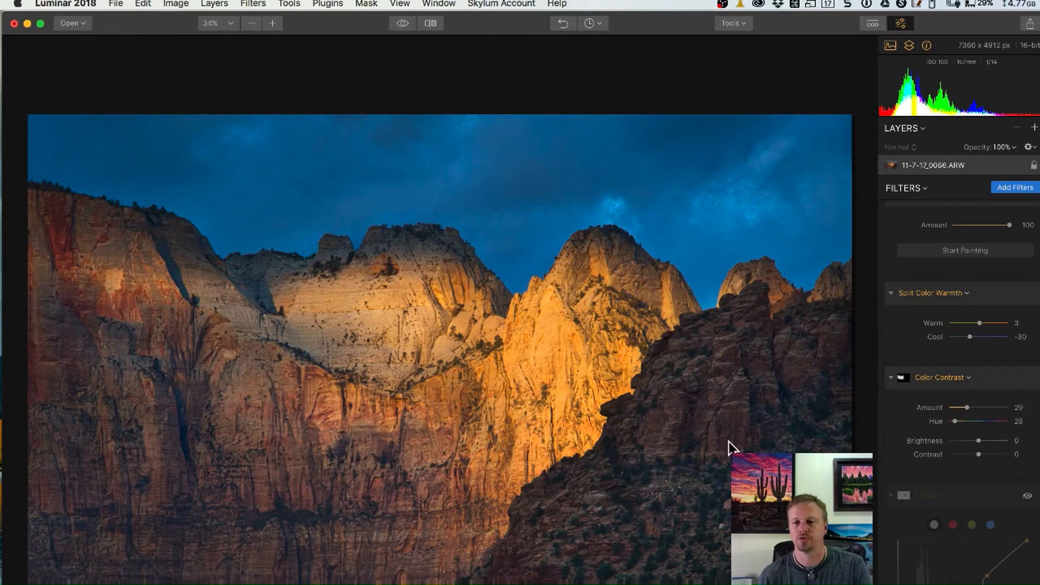
pyautogui.click(1016, 188)
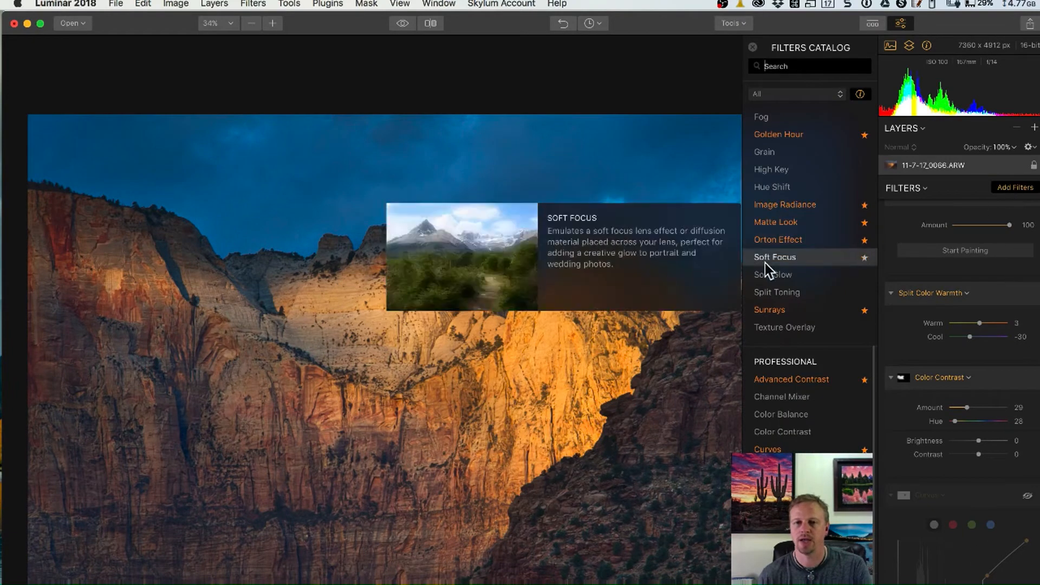
pyautogui.scroll(-1, 791, 270)
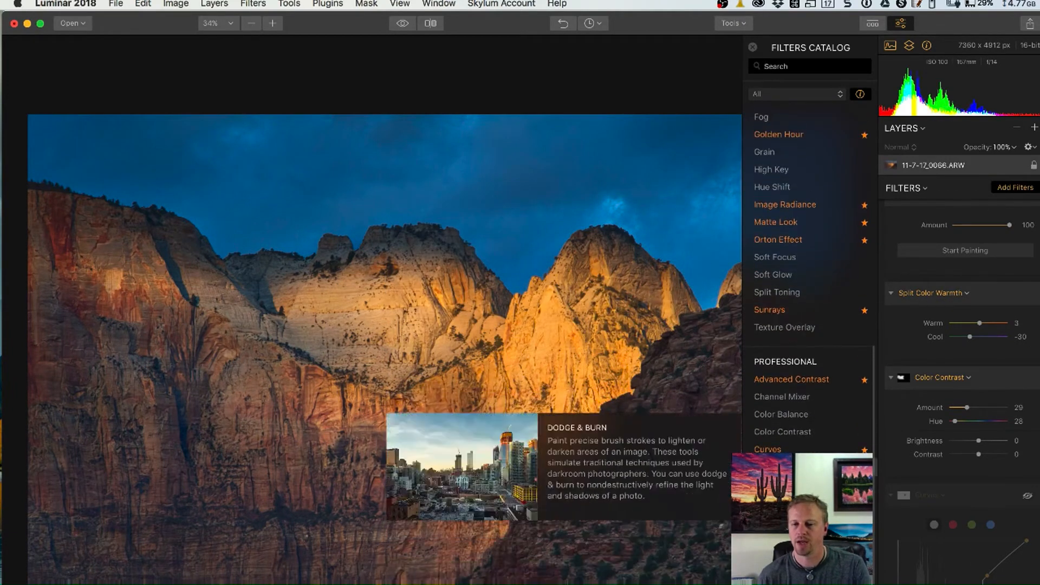
pyautogui.moveTo(792, 428)
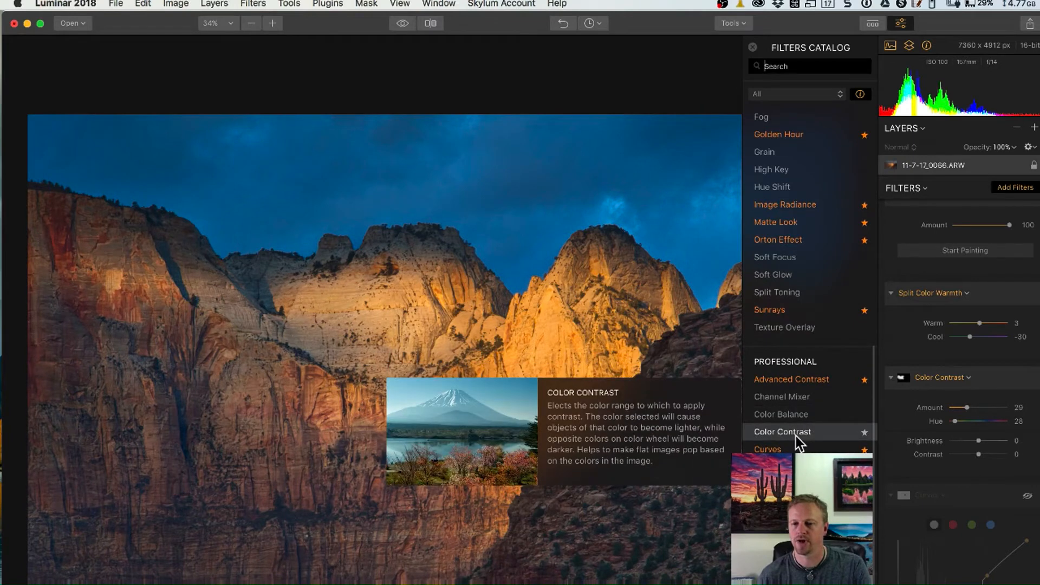
pyautogui.click(795, 435)
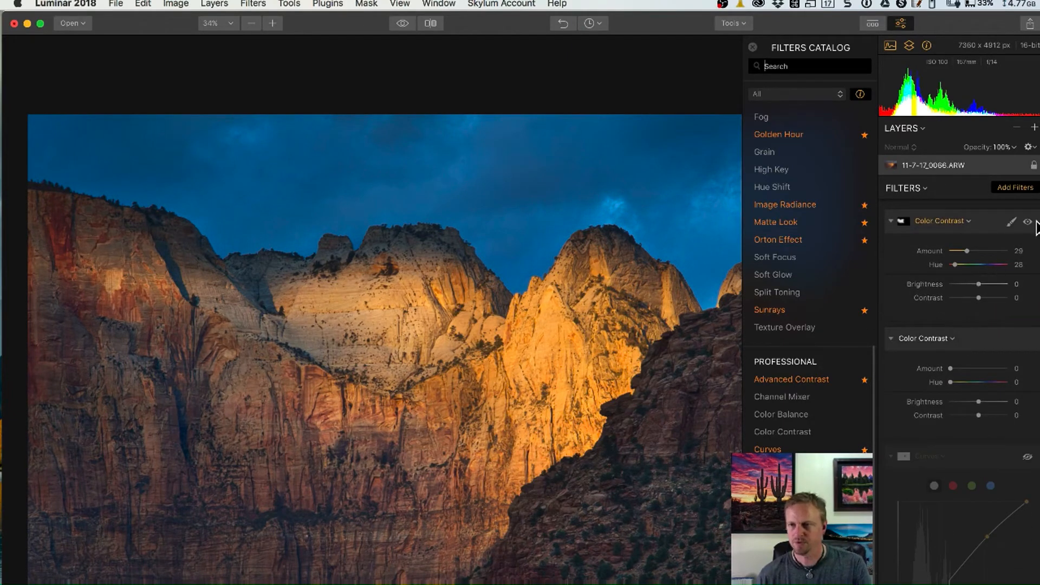
pyautogui.click(1028, 222)
pyautogui.click(752, 47)
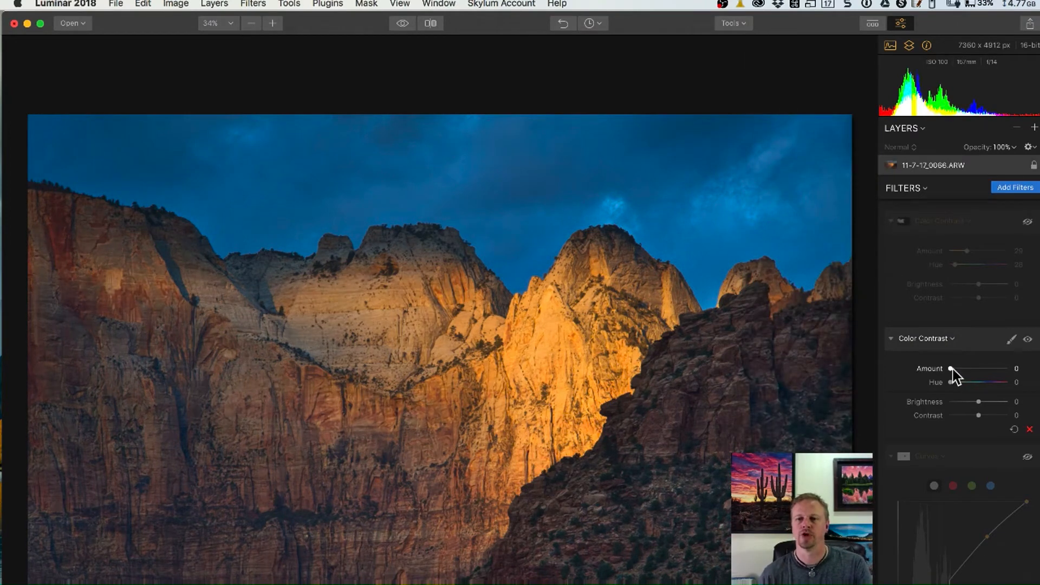
# Step: Set the new Color Contrast filter's Amount to 29 and Hue to 29
pyautogui.moveTo(951, 368); pyautogui.dragTo(1002, 368)
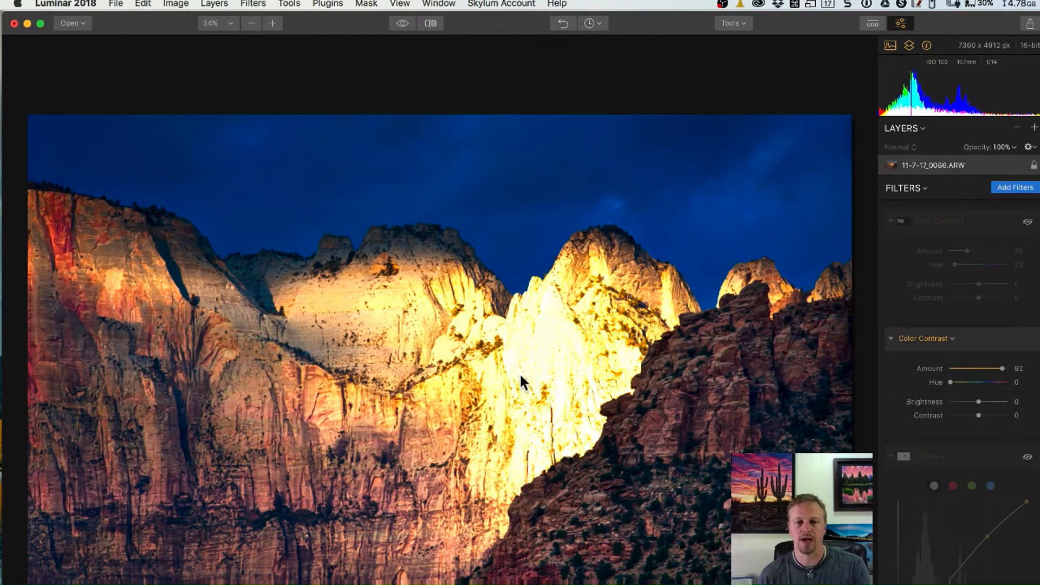
pyautogui.moveTo(1004, 368); pyautogui.dragTo(967, 368)
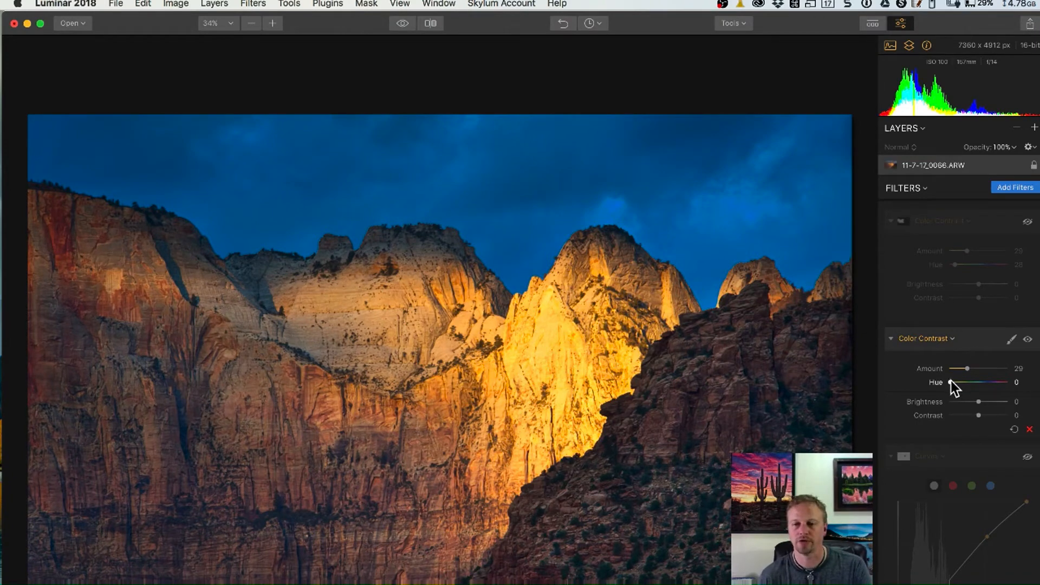
pyautogui.moveTo(950, 381)
pyautogui.mouseDown()
pyautogui.moveTo(1012, 388)
pyautogui.moveTo(959, 383)
pyautogui.mouseUp()
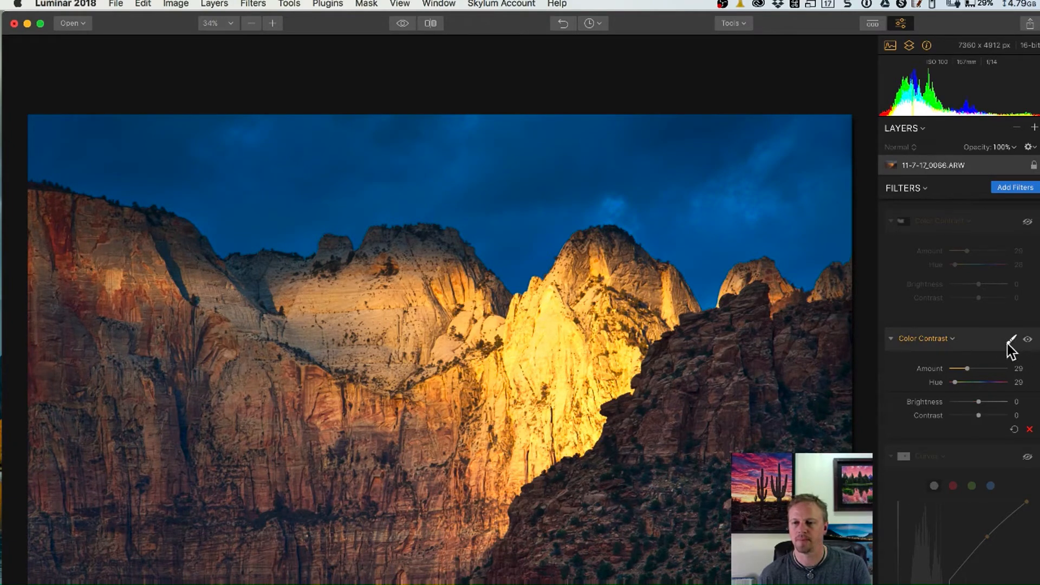
# Step: Brush a mask for the new Color Contrast filter over the canyon cliffs with brush opacity at 78%
pyautogui.click(1011, 341)
pyautogui.click(958, 357)
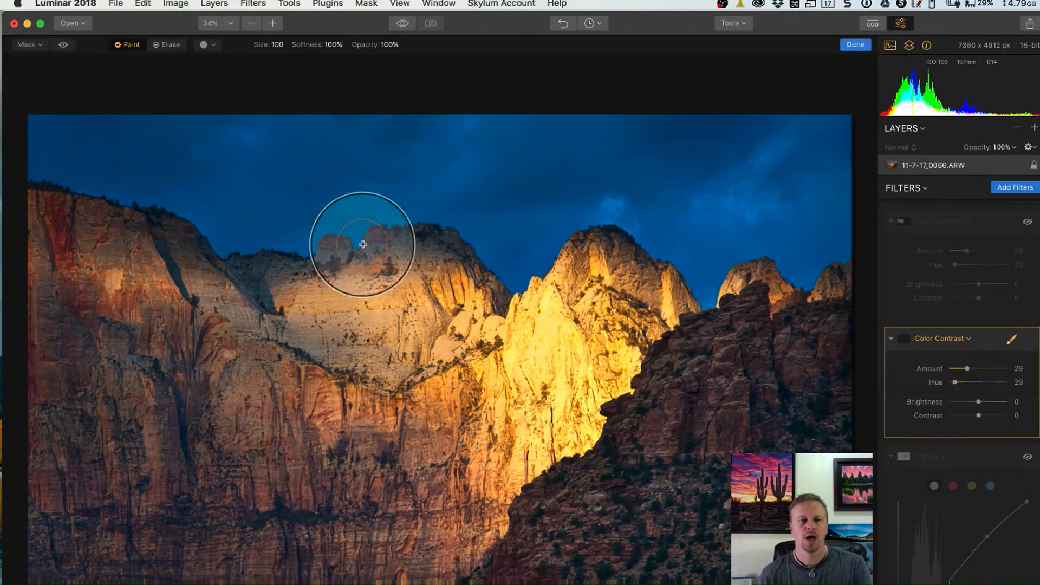
pyautogui.moveTo(371, 43); pyautogui.dragTo(364, 48)
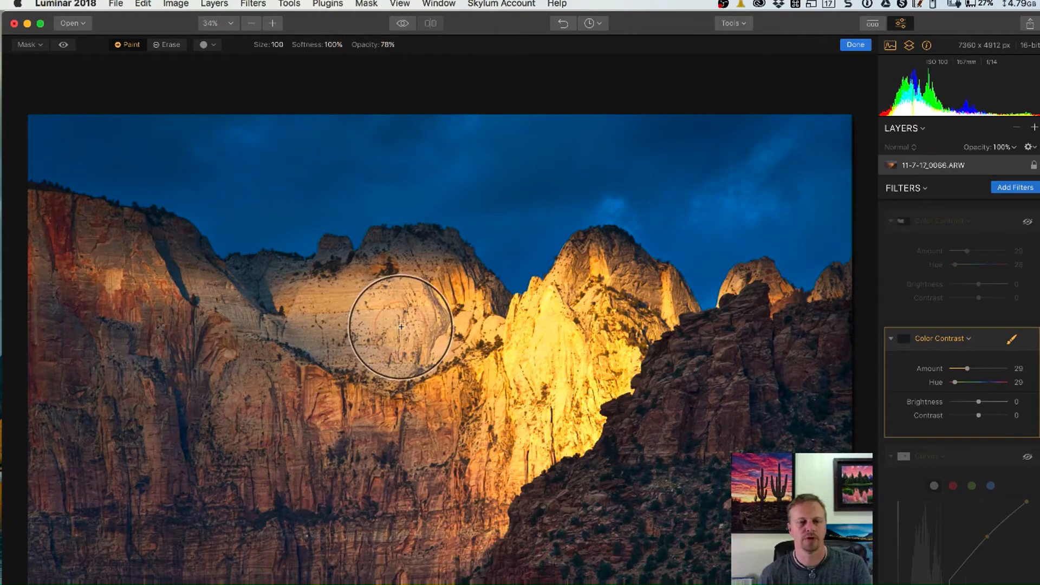
pyautogui.moveTo(372, 322)
pyautogui.mouseDown()
pyautogui.moveTo(390, 351)
pyautogui.moveTo(334, 336)
pyautogui.moveTo(385, 307)
pyautogui.moveTo(388, 332)
pyautogui.mouseUp()
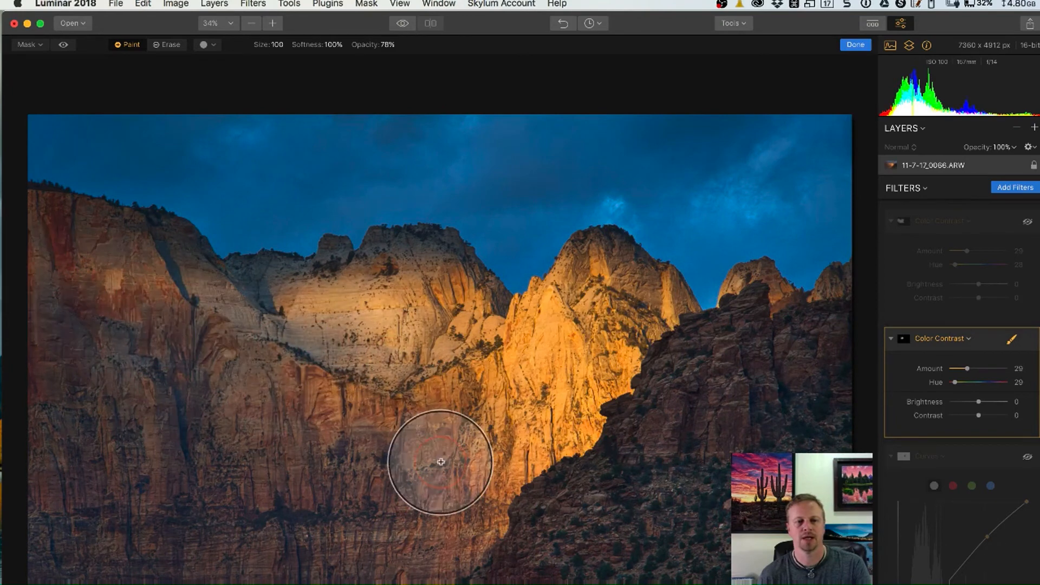
pyautogui.moveTo(75, 245)
pyautogui.mouseDown()
pyautogui.moveTo(385, 290)
pyautogui.moveTo(147, 271)
pyautogui.moveTo(371, 443)
pyautogui.moveTo(431, 296)
pyautogui.moveTo(65, 294)
pyautogui.moveTo(112, 336)
pyautogui.moveTo(181, 299)
pyautogui.moveTo(120, 259)
pyautogui.moveTo(395, 267)
pyautogui.moveTo(197, 302)
pyautogui.moveTo(281, 420)
pyautogui.mouseUp()
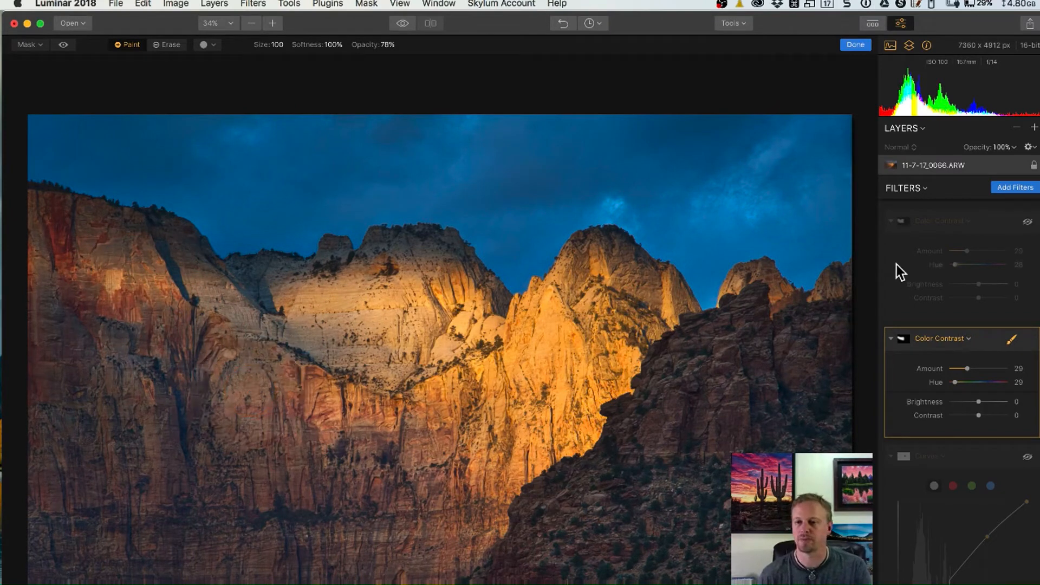
# Step: Disable the newly masked Color Contrast filter and re-enable the original Color Contrast filter above it
pyautogui.moveTo(1025, 343)
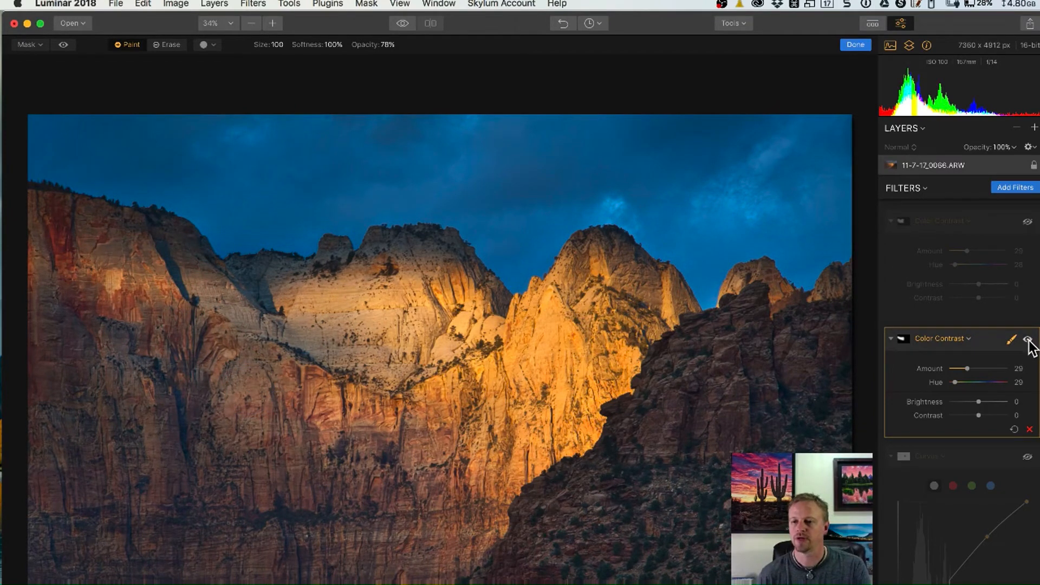
pyautogui.click(1028, 340)
pyautogui.click(1026, 222)
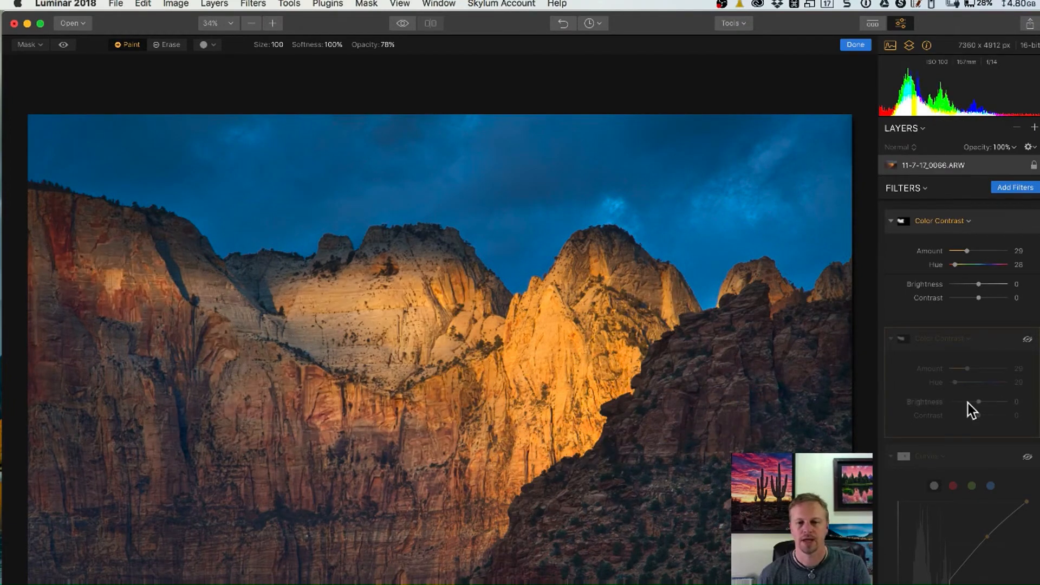
# Step: Enable the Curves filter and compare the photo with and without its effect
pyautogui.scroll(-2, 996, 427)
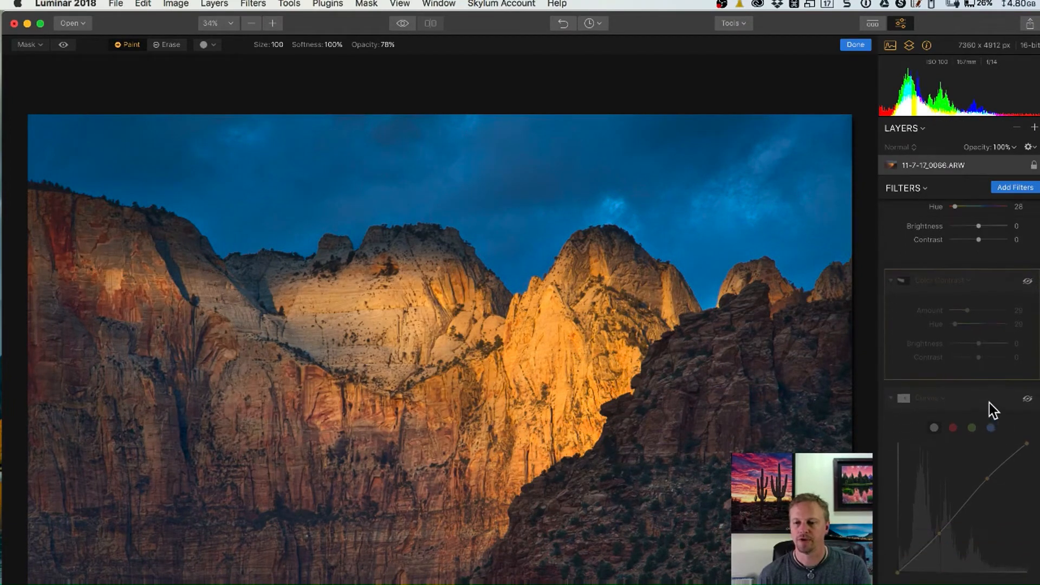
pyautogui.click(1027, 401)
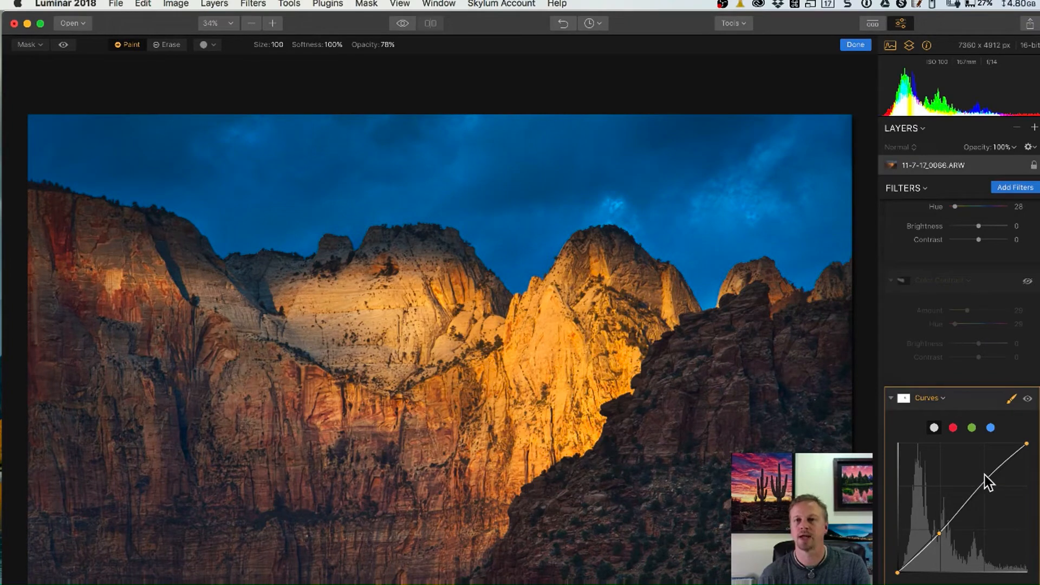
pyautogui.click(1027, 400)
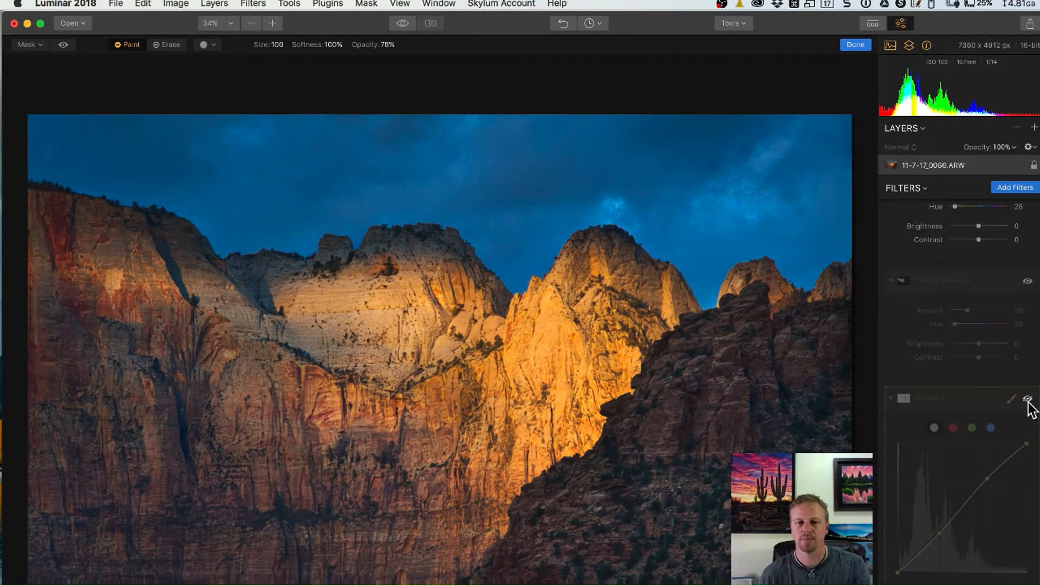
pyautogui.click(1027, 400)
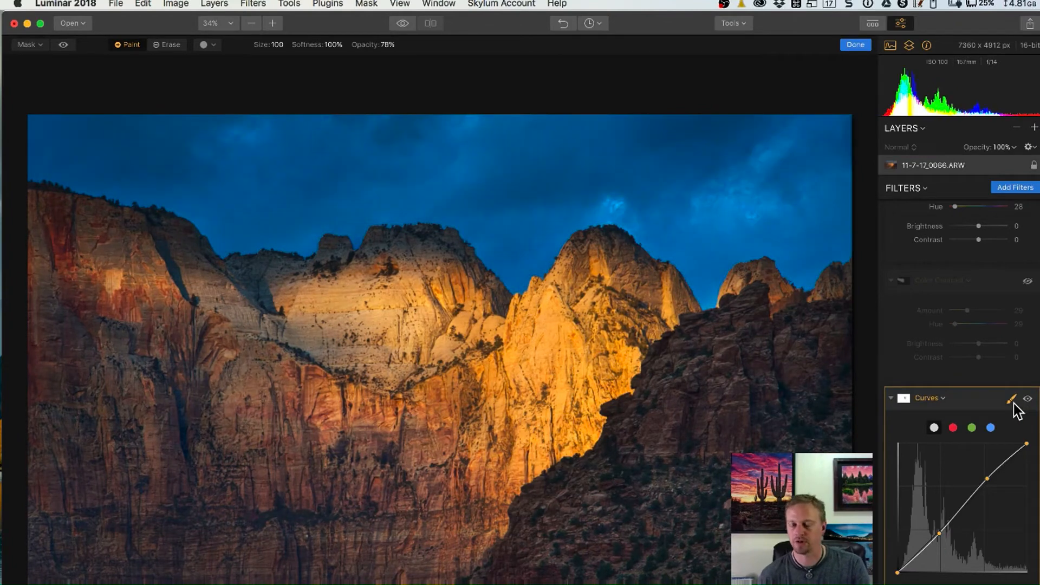
# Step: Enable the Structure and Orton Effect filters, comparing the photo with and without the Orton Effect
pyautogui.scroll(-10, 1016, 410)
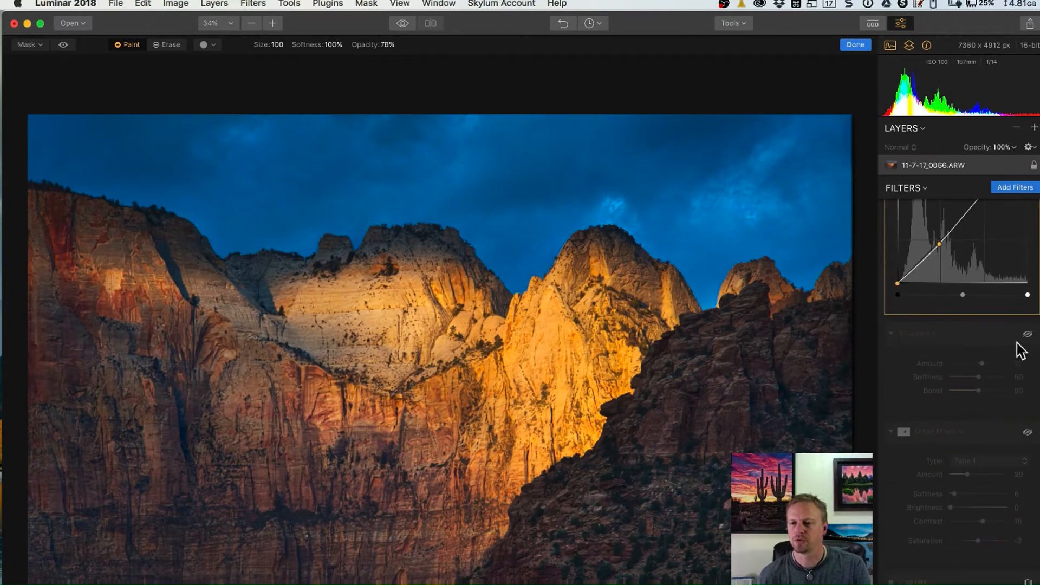
pyautogui.click(1027, 336)
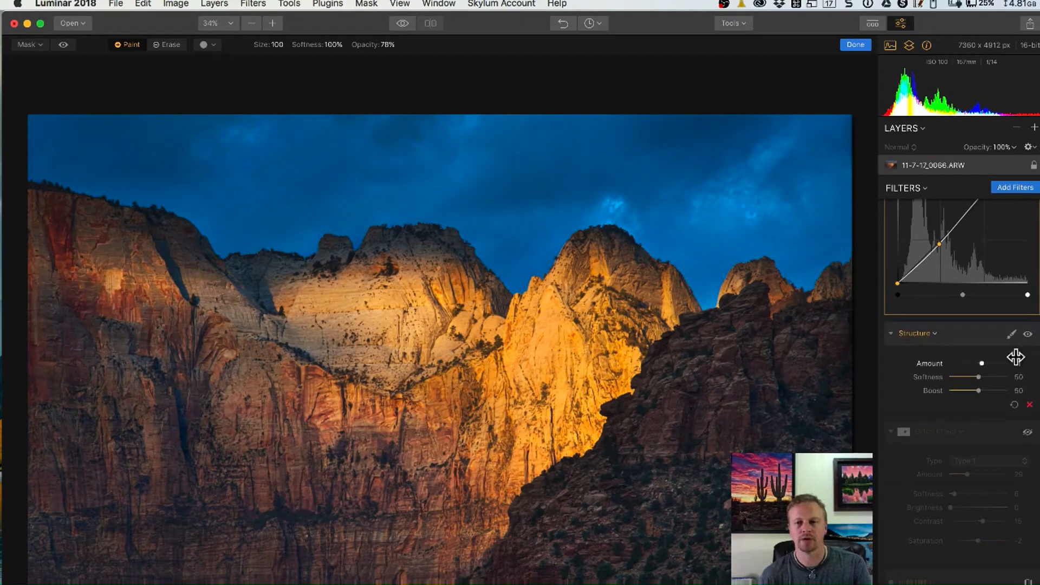
pyautogui.scroll(-2, 1019, 428)
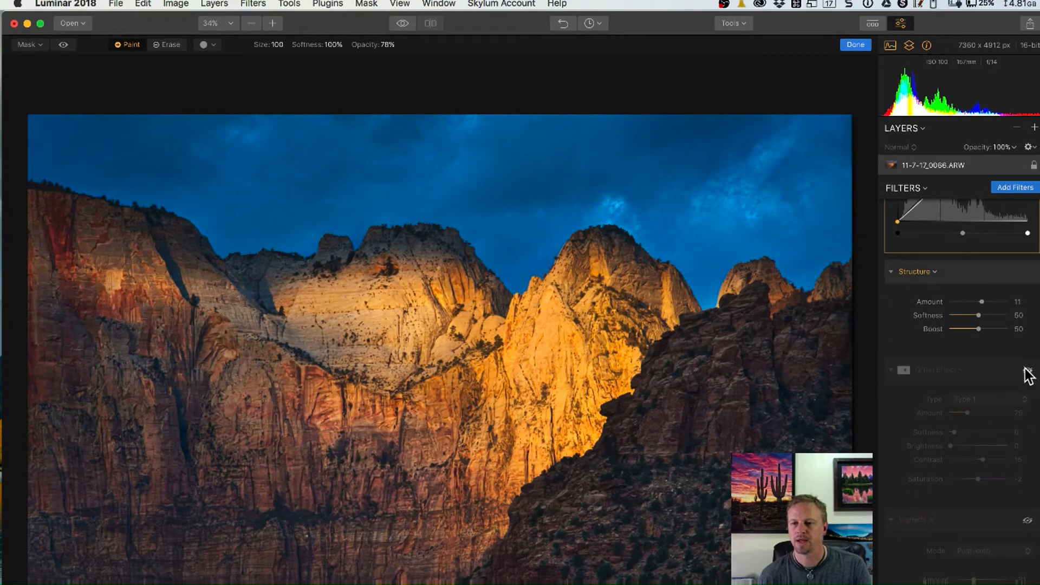
pyautogui.click(1027, 371)
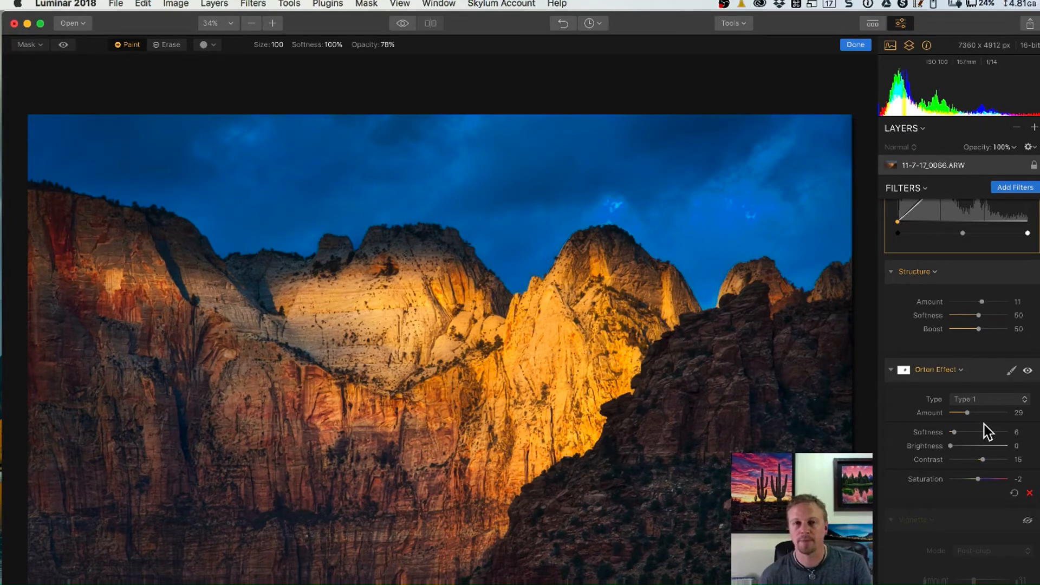
pyautogui.click(1027, 371)
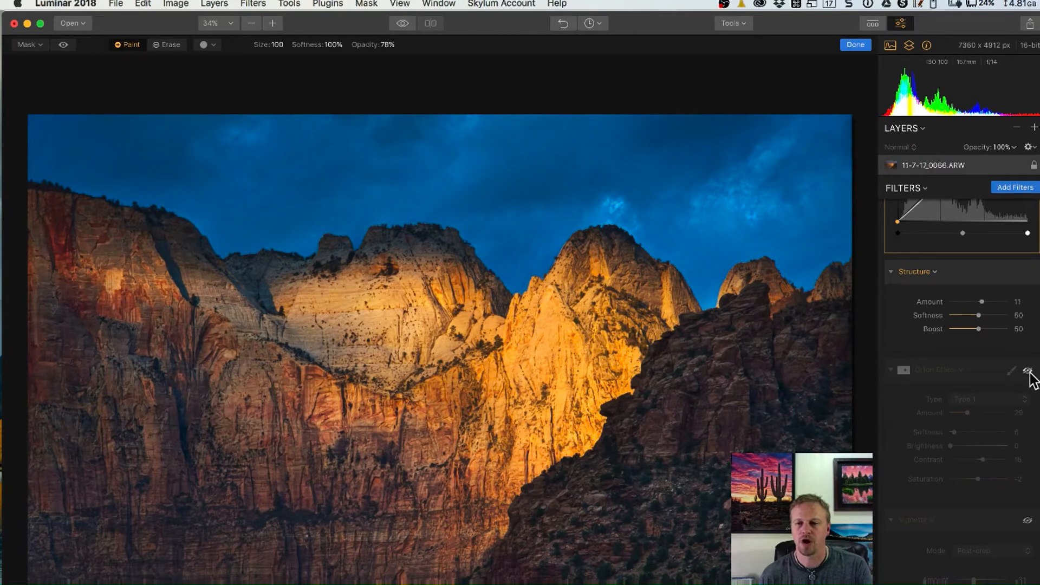
pyautogui.click(1027, 370)
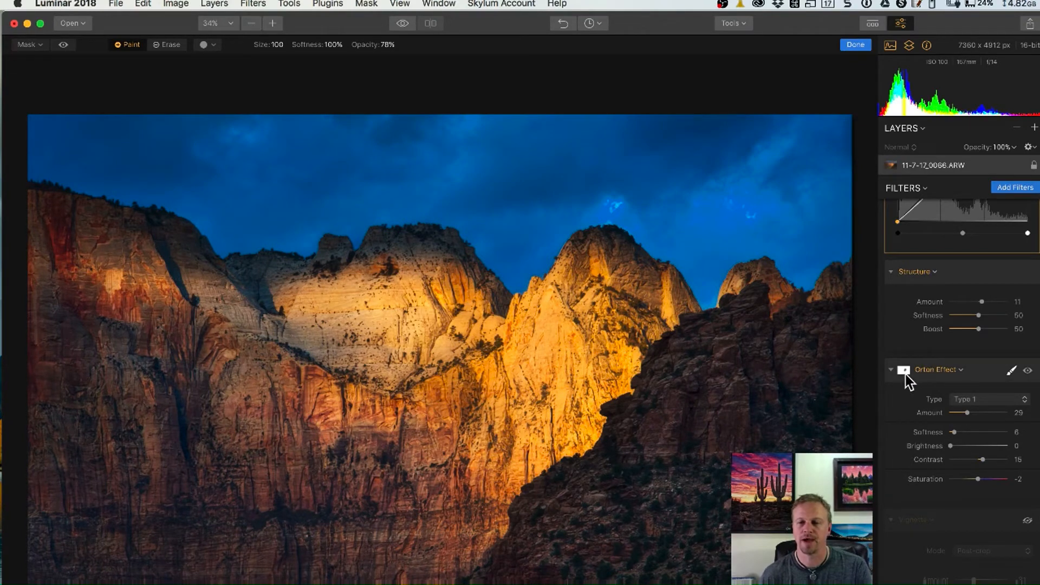
# Step: Add another Orton Effect filter from the filters catalog and disable the existing Orton Effect filter
pyautogui.click(1013, 188)
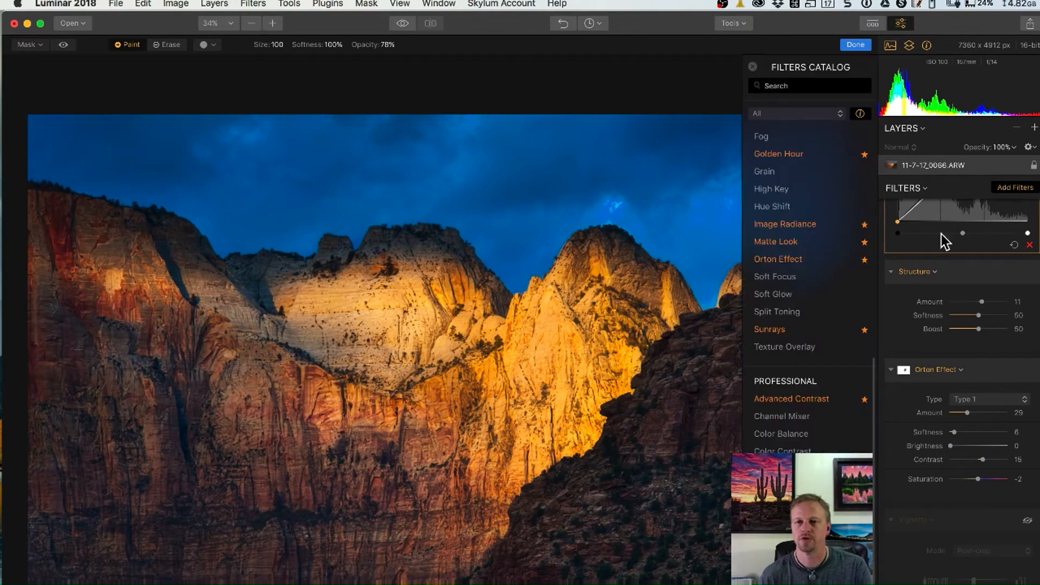
pyautogui.scroll(-1, 809, 289)
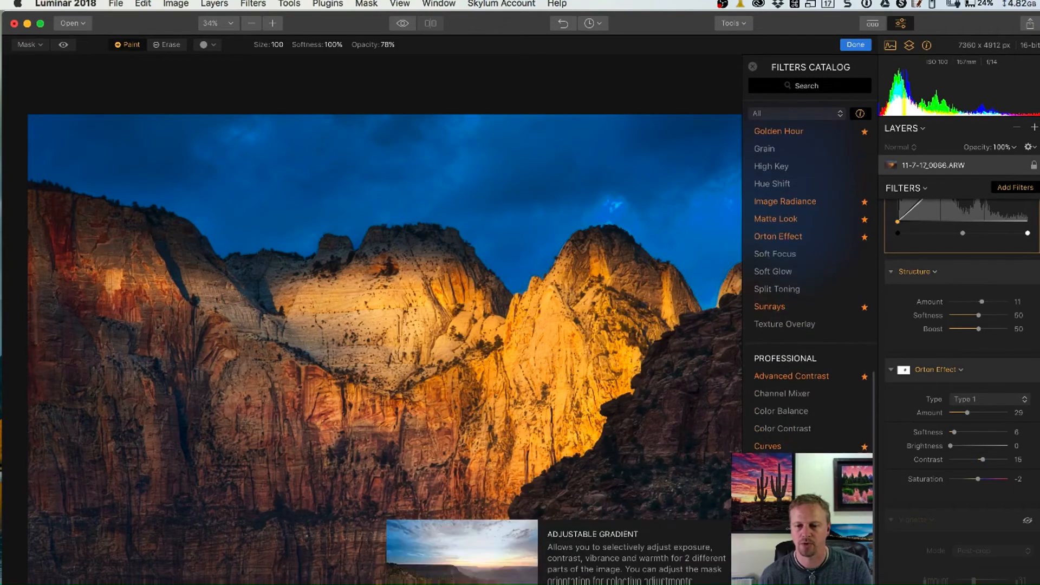
pyautogui.scroll(1, 792, 254)
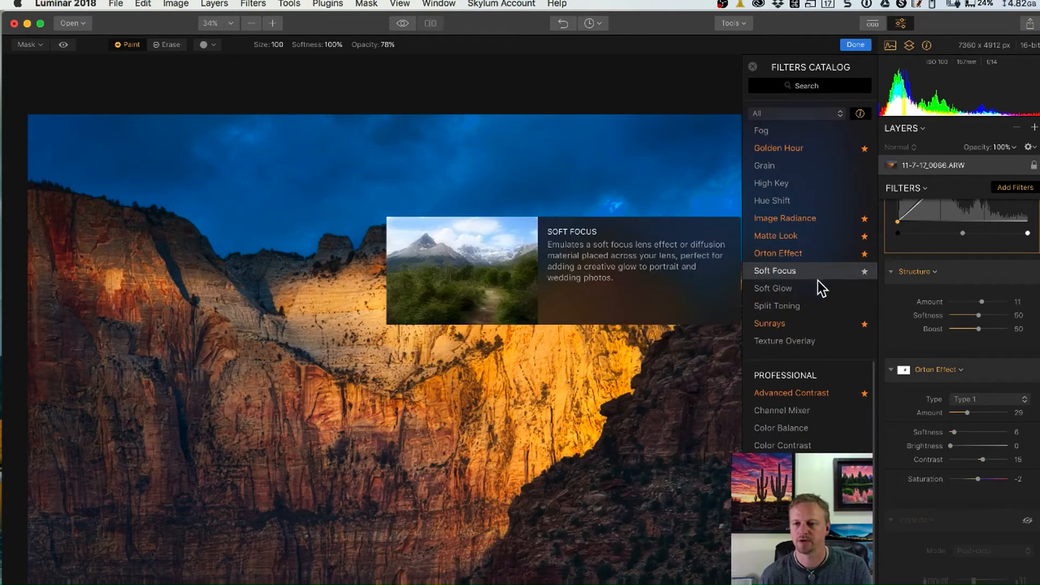
pyautogui.click(799, 253)
pyautogui.moveTo(974, 557); pyautogui.dragTo(958, 368)
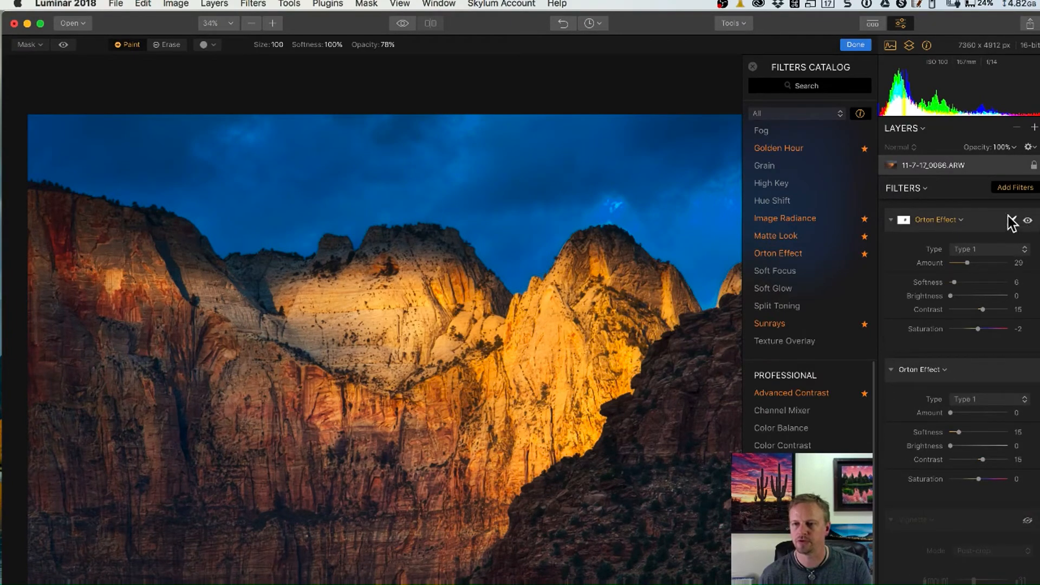
pyautogui.click(1028, 220)
pyautogui.click(752, 66)
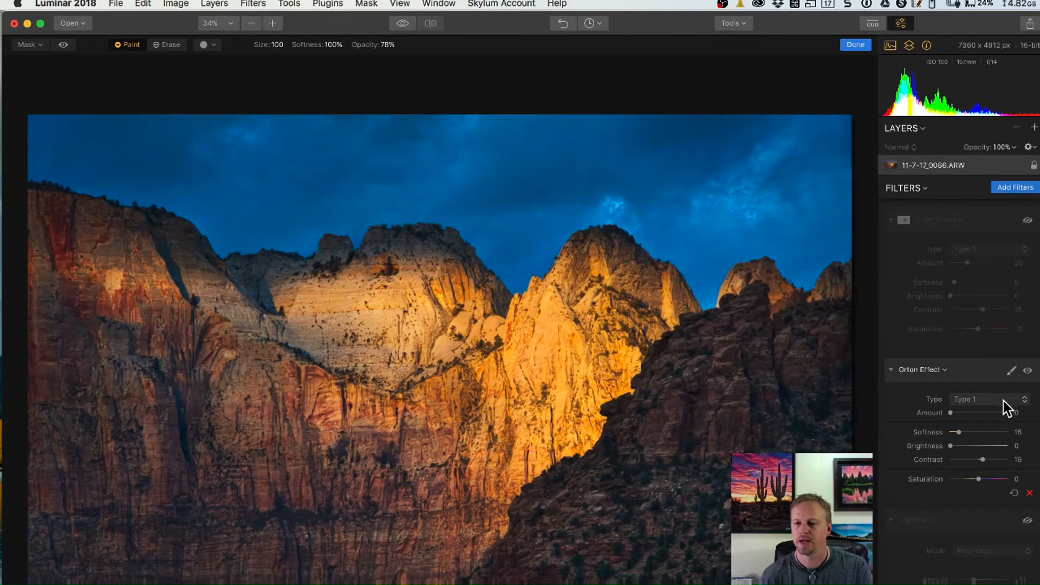
# Step: Set the new Orton Effect filter's Amount to 29, Softness to 5 and Saturation to -5
pyautogui.moveTo(951, 413); pyautogui.dragTo(968, 414)
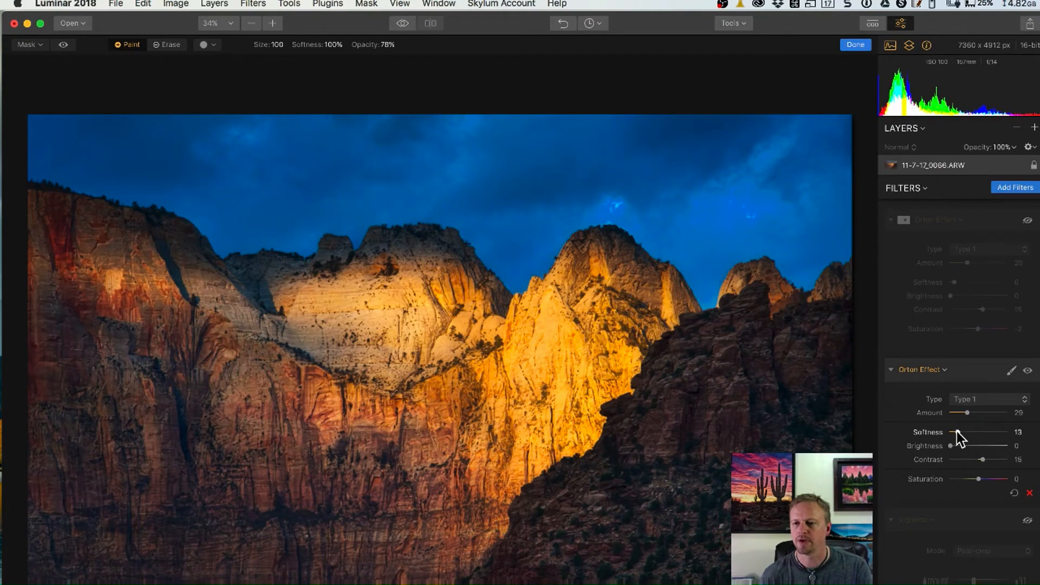
pyautogui.moveTo(957, 432); pyautogui.dragTo(955, 431)
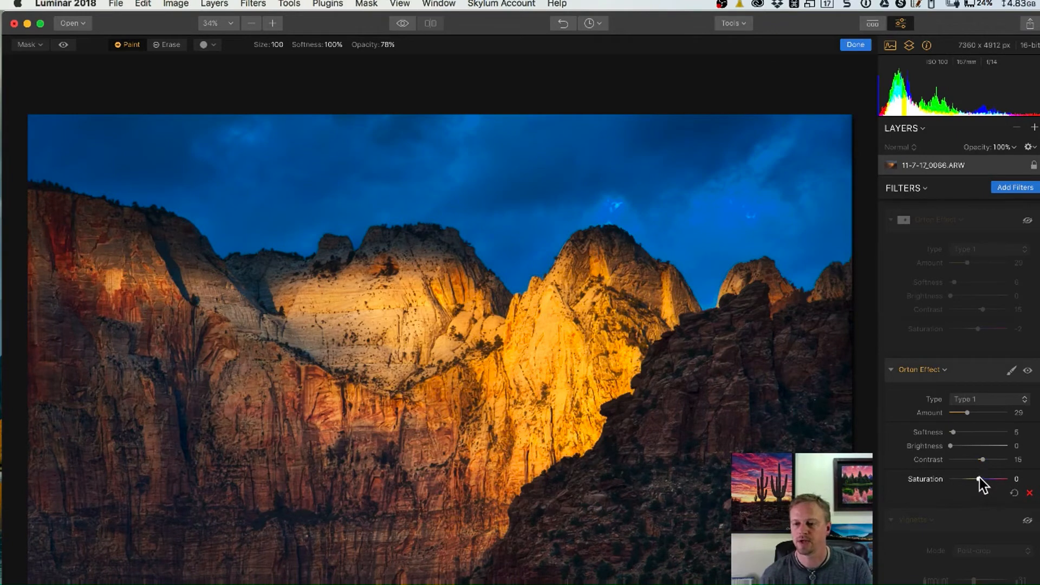
pyautogui.moveTo(979, 478); pyautogui.dragTo(978, 479)
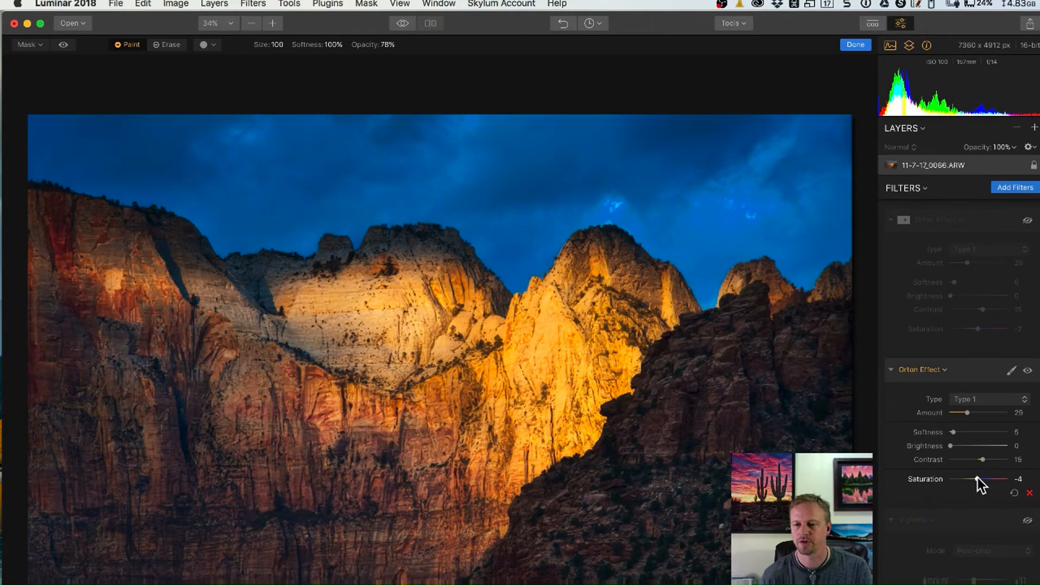
pyautogui.doubleClick(980, 480)
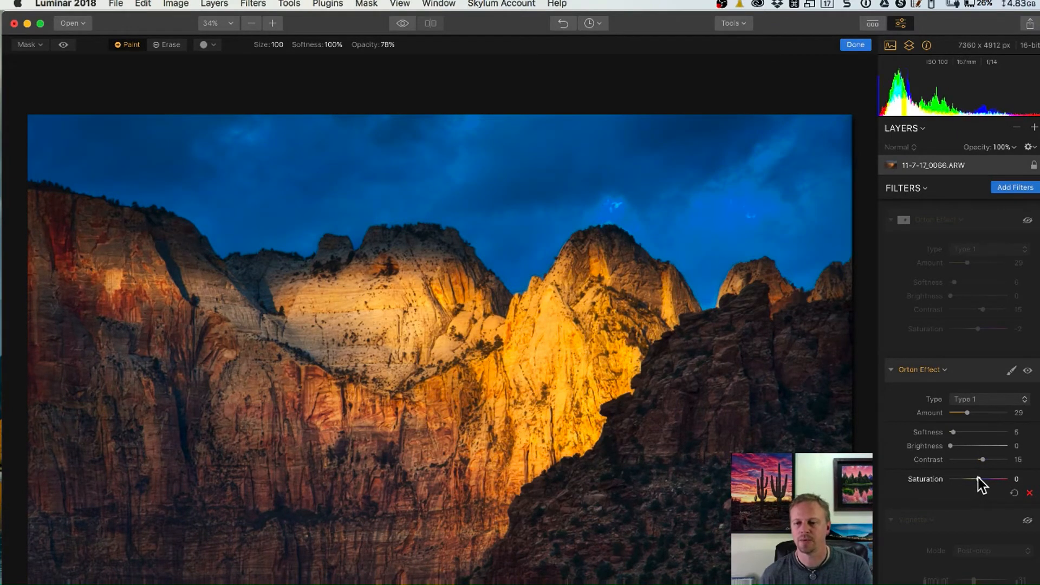
pyautogui.moveTo(978, 480); pyautogui.dragTo(976, 480)
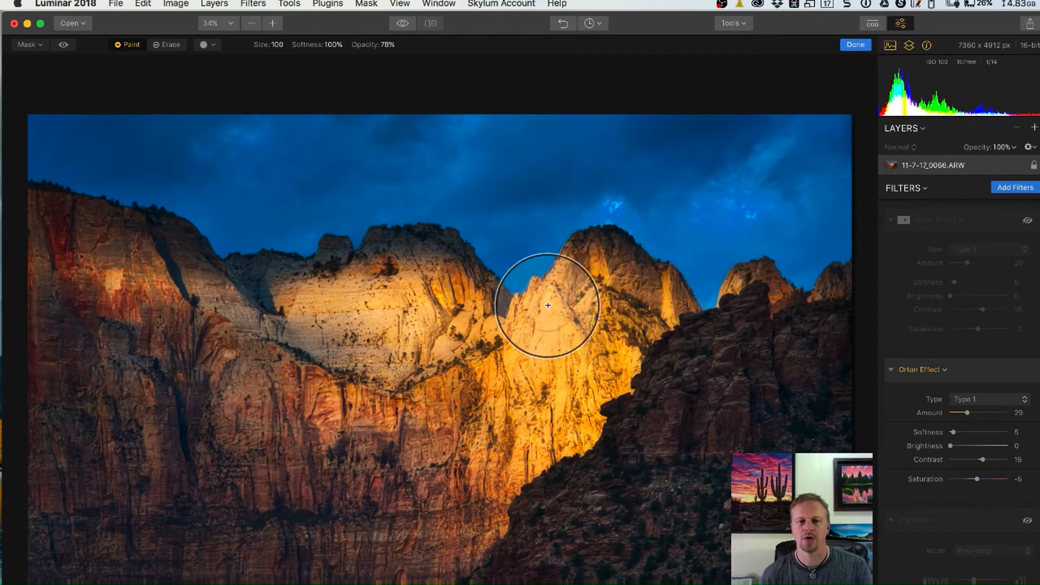
# Step: Erase the new Orton Effect filter's mask over the sunlit central rock face with the brush at 62% opacity
pyautogui.moveTo(530, 344)
pyautogui.mouseDown()
pyautogui.moveTo(588, 329)
pyautogui.moveTo(560, 383)
pyautogui.moveTo(553, 372)
pyautogui.moveTo(575, 413)
pyautogui.moveTo(583, 367)
pyautogui.mouseUp()
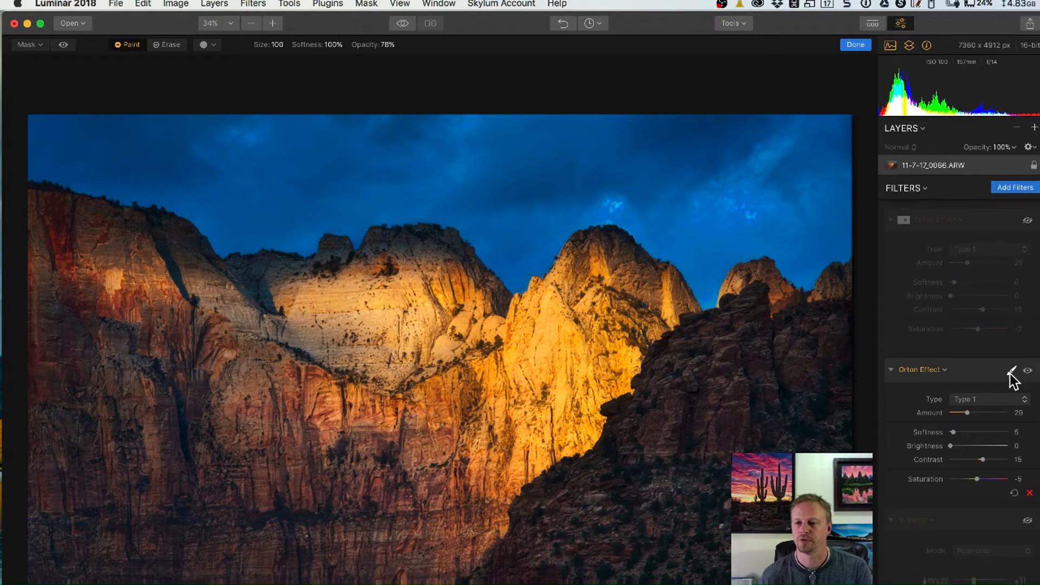
pyautogui.click(1010, 373)
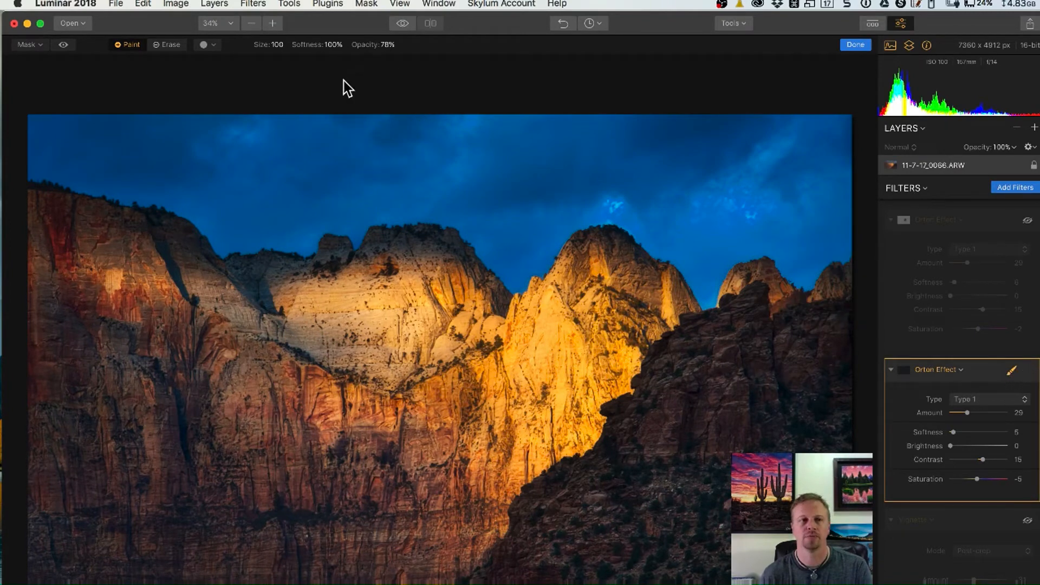
pyautogui.moveTo(367, 44); pyautogui.dragTo(322, 42)
pyautogui.click(168, 45)
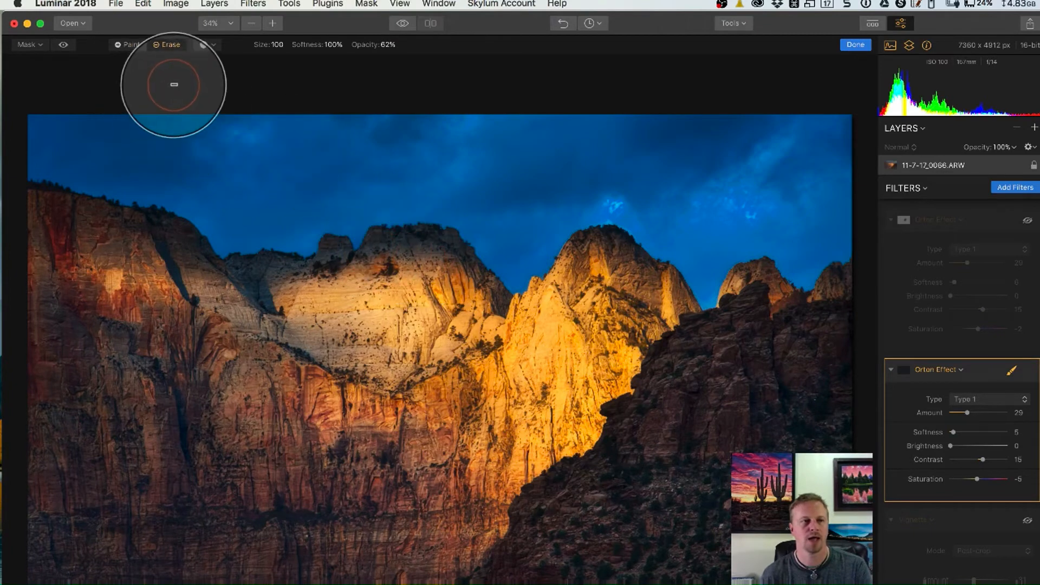
pyautogui.moveTo(493, 332)
pyautogui.mouseDown()
pyautogui.moveTo(541, 342)
pyautogui.moveTo(572, 332)
pyautogui.moveTo(539, 411)
pyautogui.moveTo(550, 401)
pyautogui.moveTo(513, 382)
pyautogui.moveTo(571, 363)
pyautogui.moveTo(525, 417)
pyautogui.moveTo(570, 318)
pyautogui.moveTo(592, 324)
pyautogui.moveTo(540, 419)
pyautogui.moveTo(509, 399)
pyautogui.moveTo(568, 411)
pyautogui.moveTo(613, 350)
pyautogui.moveTo(594, 324)
pyautogui.moveTo(560, 325)
pyautogui.moveTo(555, 313)
pyautogui.moveTo(546, 336)
pyautogui.moveTo(561, 402)
pyautogui.mouseUp()
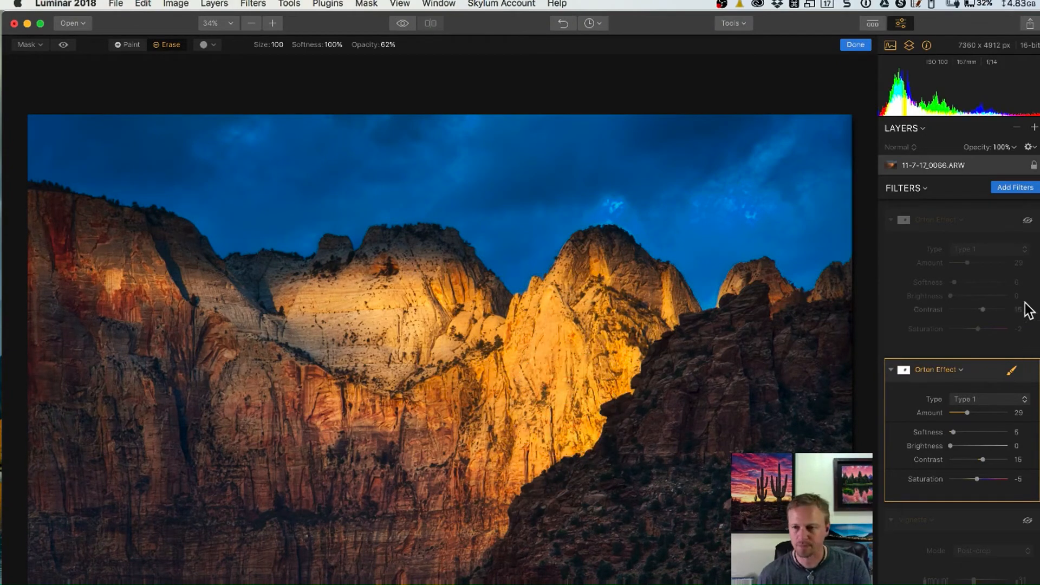
# Step: Enable the first Orton Effect and the Vignette, disable the second Orton Effect, and compare the edited photo with the original
pyautogui.click(1027, 221)
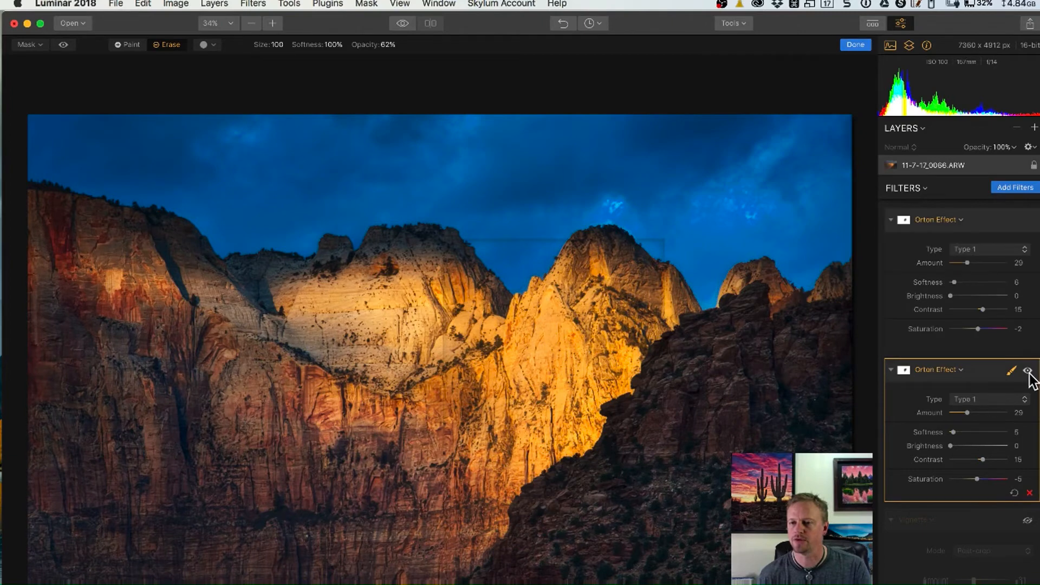
pyautogui.click(1027, 371)
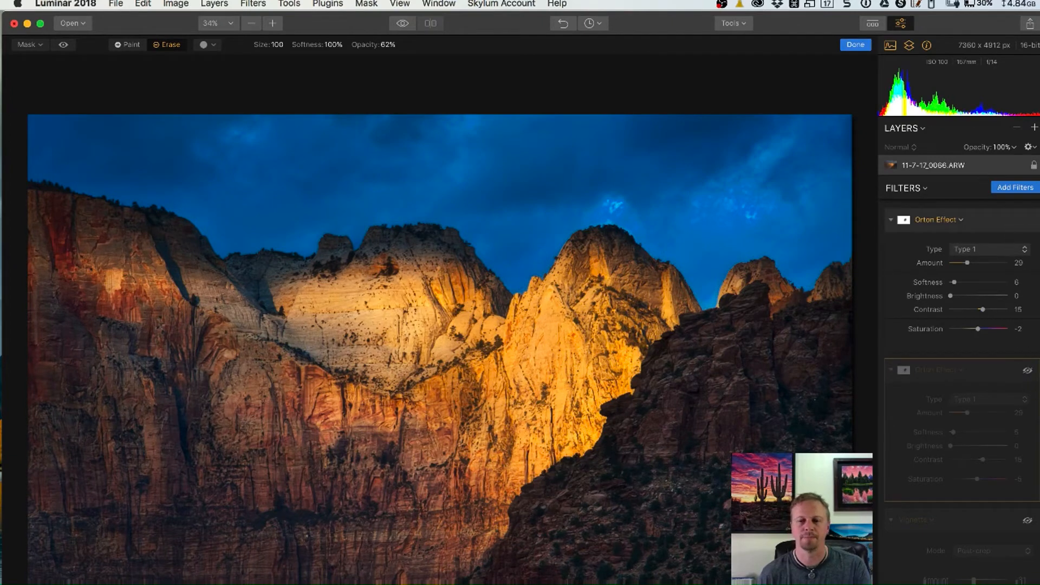
pyautogui.click(1028, 521)
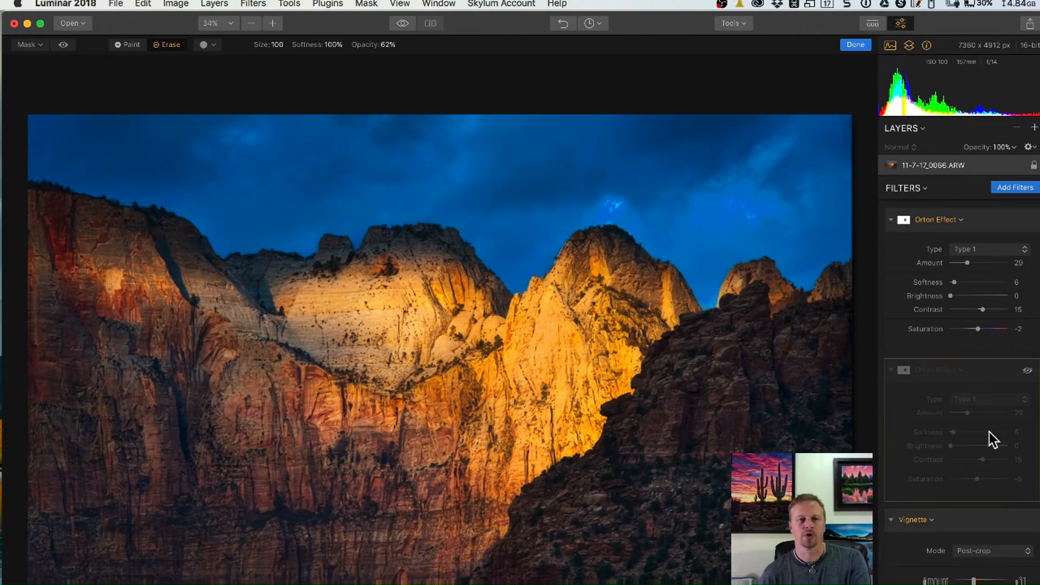
pyautogui.click(400, 24)
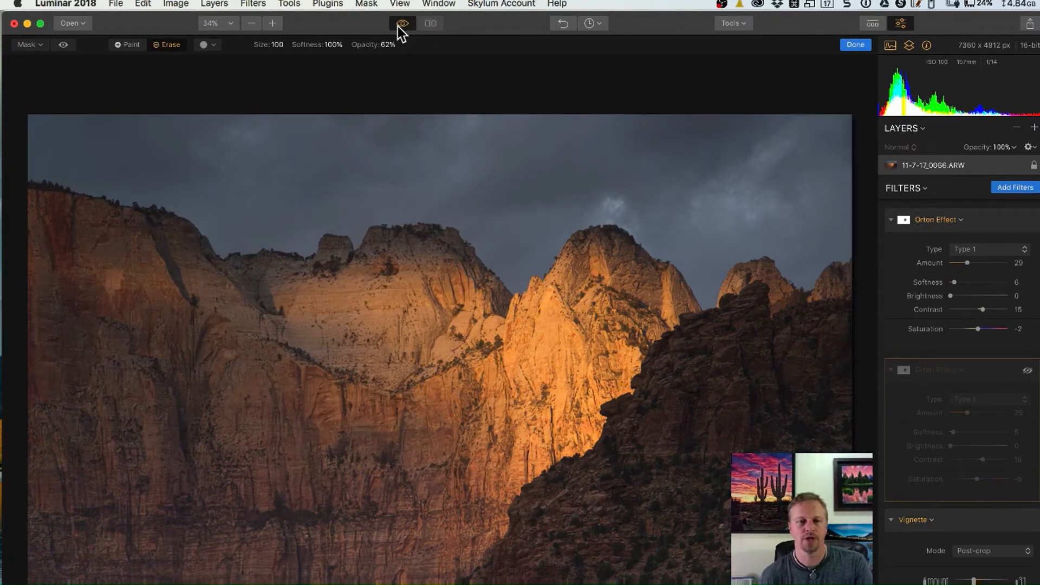
pyautogui.click(398, 25)
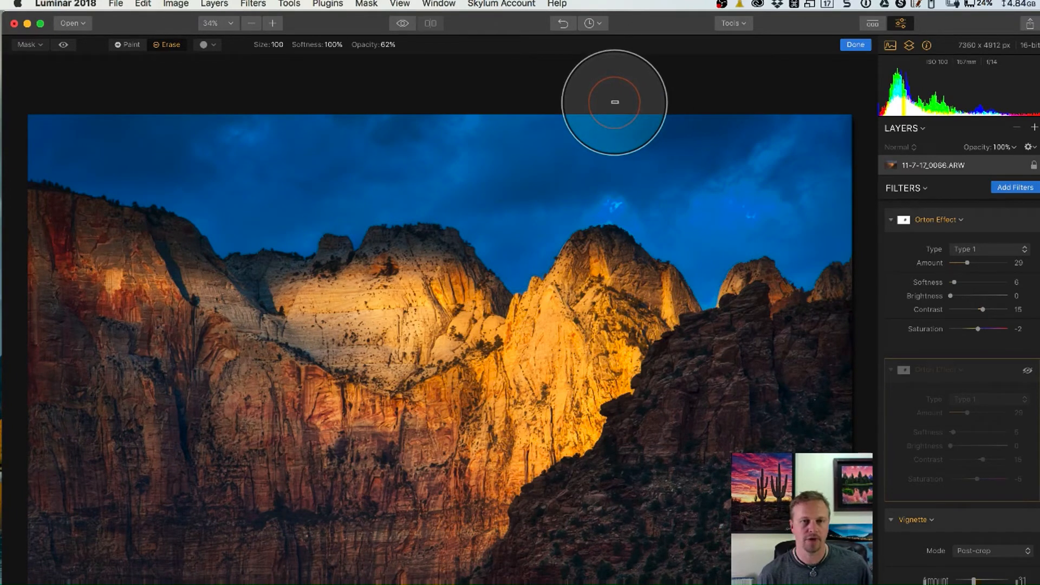
# Step: Close the canyon photo without saving its changes and open 11-7-17_0274.ARW.lmnr from the Luminar Live folder in Luminar 2018
pyautogui.press('super+Tab')
pyautogui.press('super+shift+Tab')
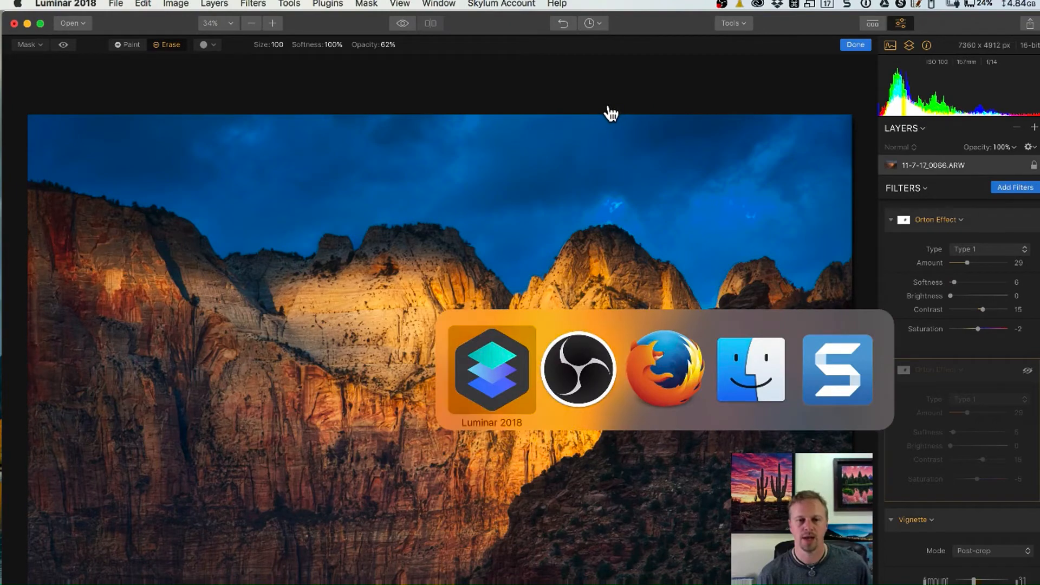
pyautogui.press('super+Tab')
pyautogui.press('super+Tab')
pyautogui.press('super+Tab')
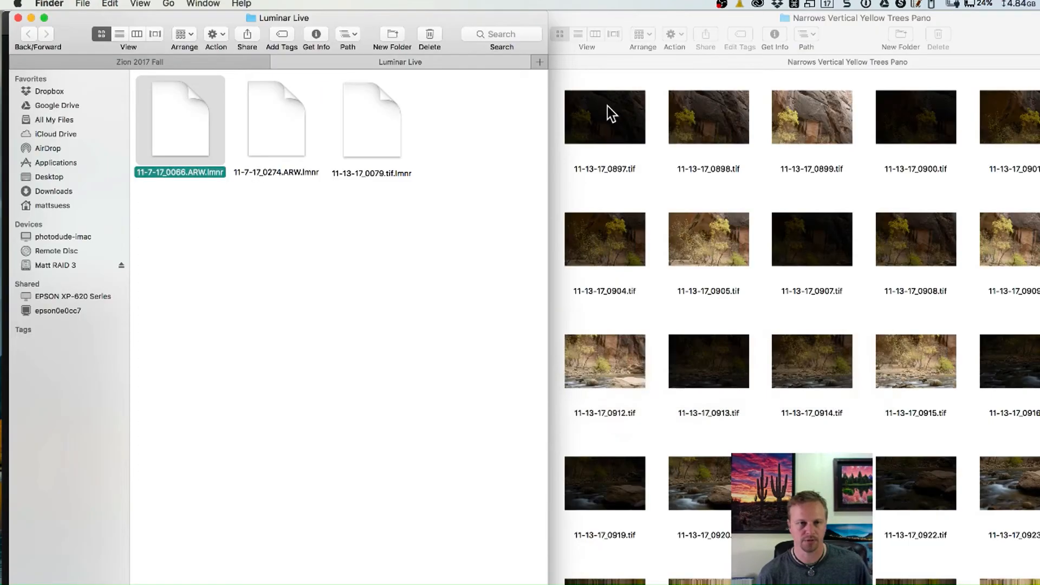
pyautogui.press('super+Tab')
pyautogui.press('super+w')
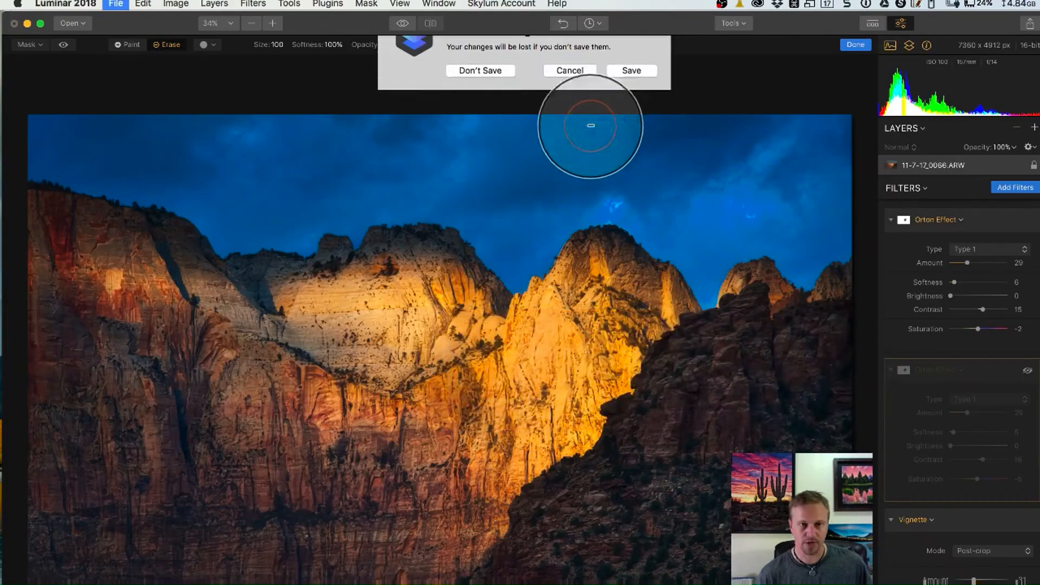
pyautogui.click(480, 99)
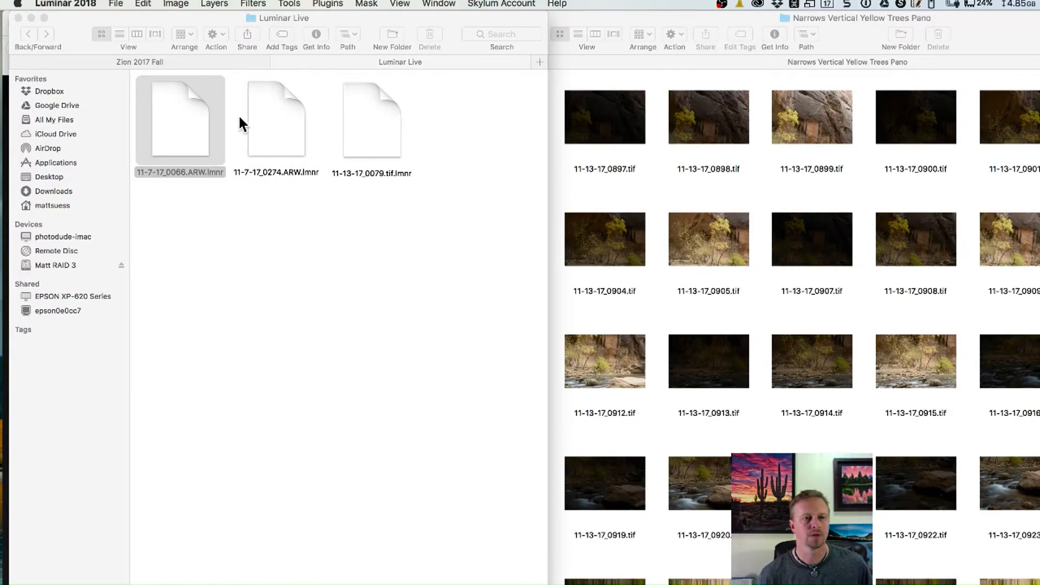
pyautogui.moveTo(259, 120); pyautogui.dragTo(37, 280)
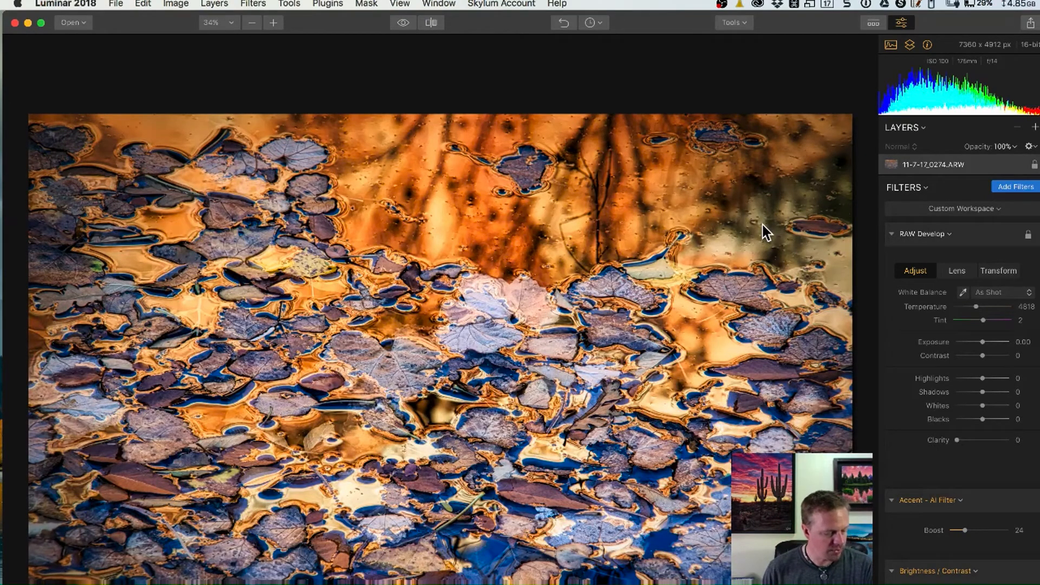
# Step: Disable the Vignette, Orton Effect and Microstructure filters on the floating leaves photo
pyautogui.scroll(-10, 973, 549)
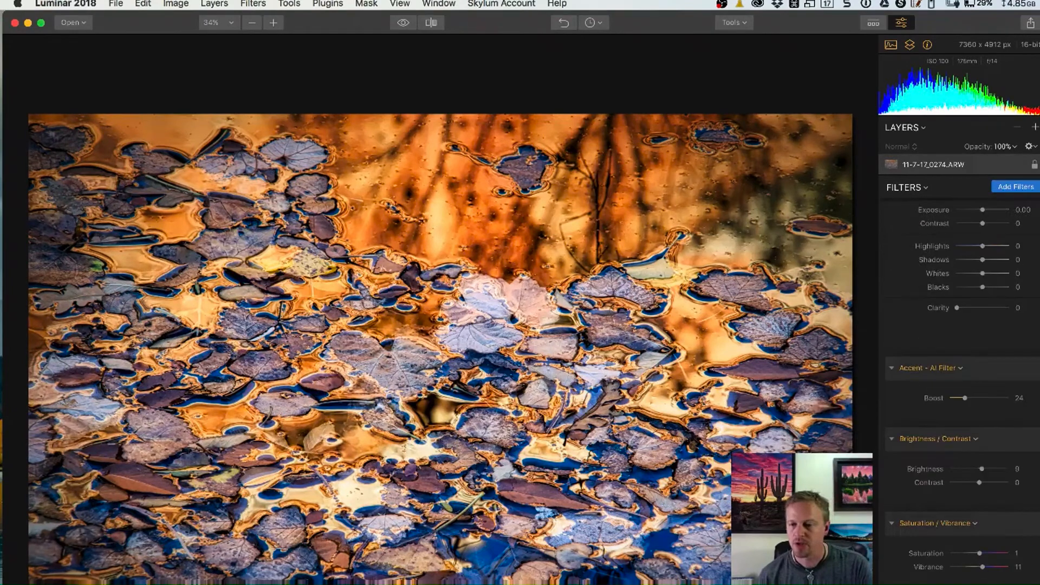
pyautogui.scroll(-8, 1029, 536)
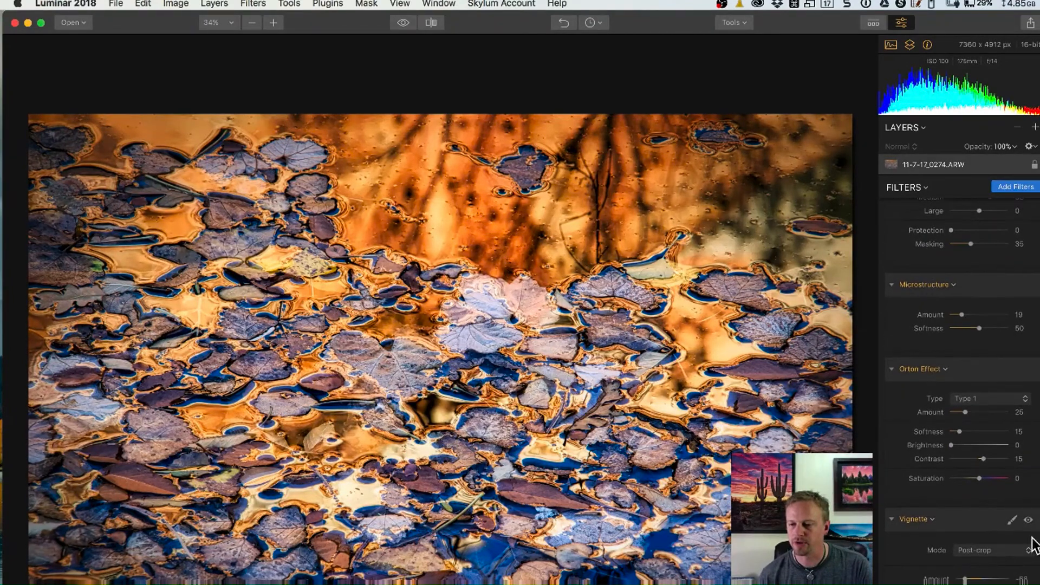
pyautogui.click(1028, 519)
pyautogui.click(1028, 368)
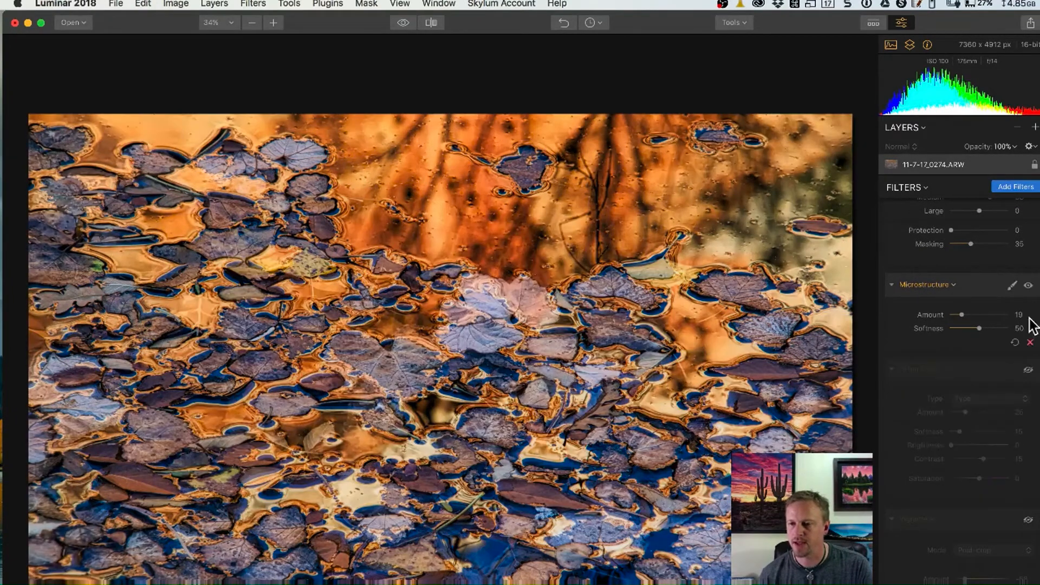
pyautogui.click(1028, 285)
# Step: Disable the Details Enhancer and Curves filters
pyautogui.scroll(3, 1032, 301)
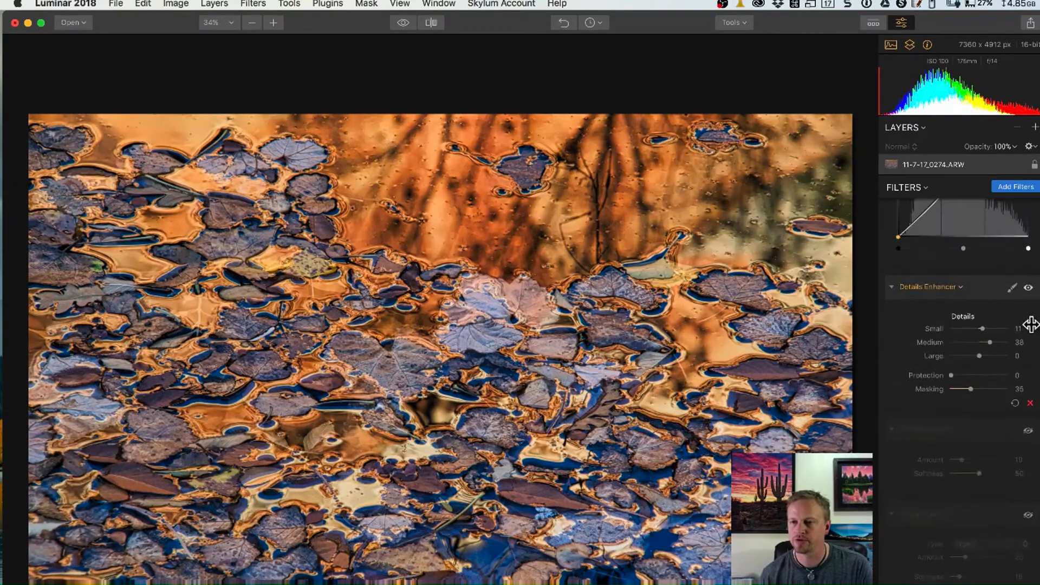
pyautogui.click(1029, 288)
pyautogui.scroll(5, 1032, 309)
pyautogui.scroll(1, 1031, 293)
pyautogui.click(1028, 268)
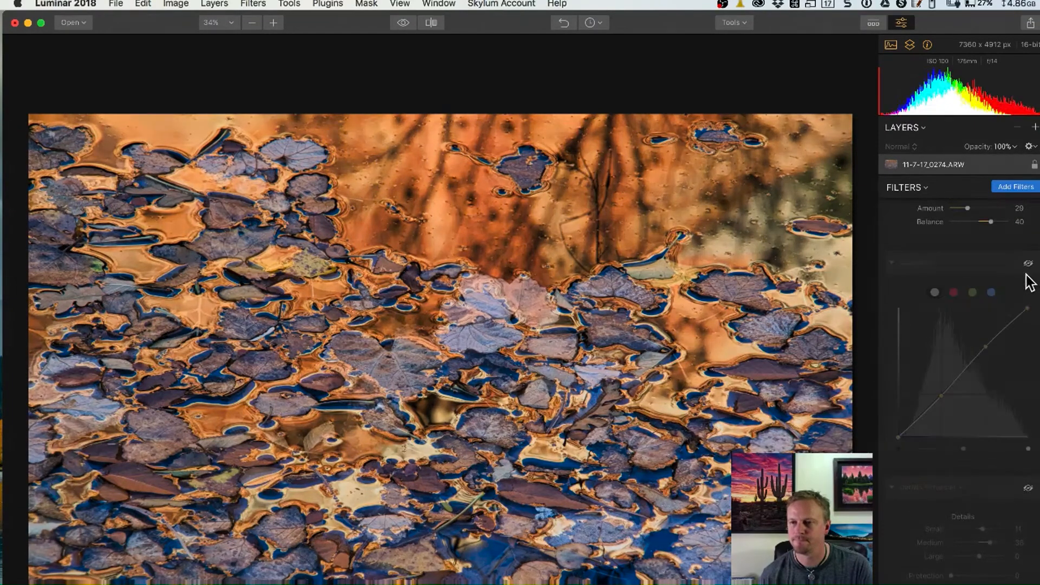
# Step: Disable the Advanced Contrast, Color Contrast and Split Color Warmth filters
pyautogui.scroll(4, 1029, 293)
pyautogui.scroll(5, 1029, 295)
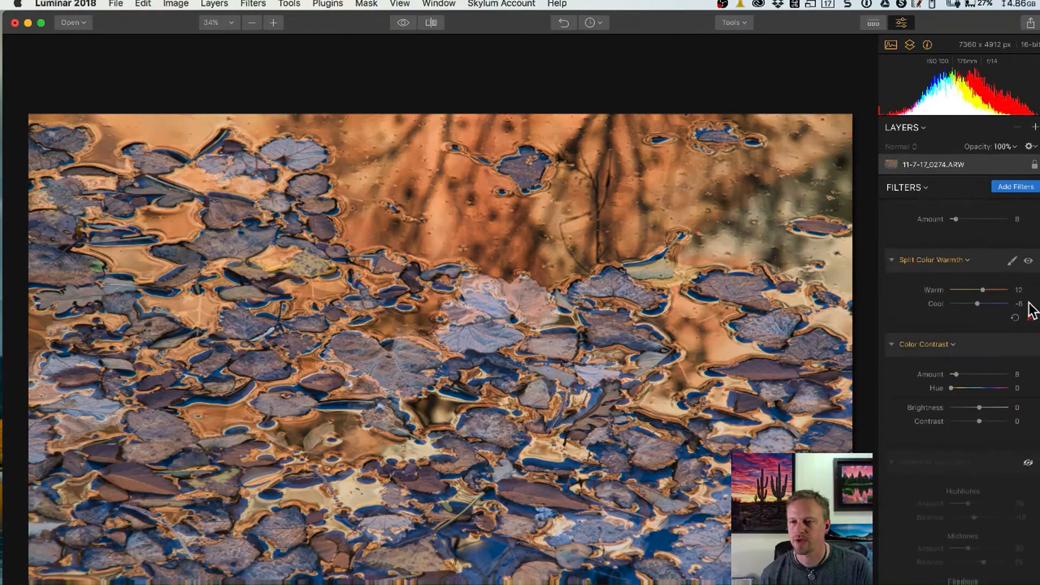
pyautogui.click(1029, 354)
pyautogui.click(1028, 271)
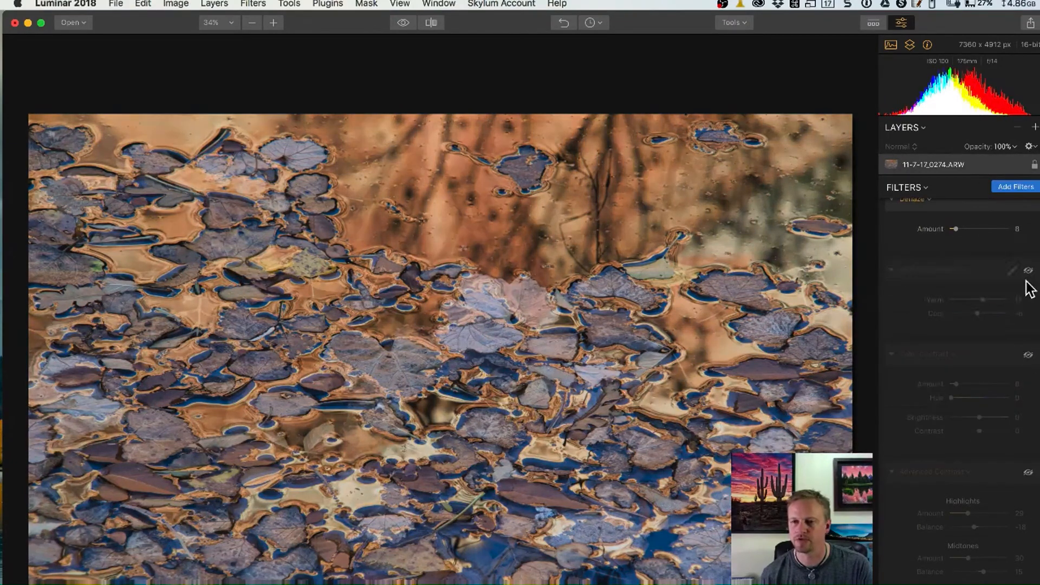
# Step: Disable the Dehaze, Saturation / Vibrance, Brightness / Contrast and Accent - AI filters, and compare the photo with the original
pyautogui.scroll(4, 1028, 293)
pyautogui.click(1028, 329)
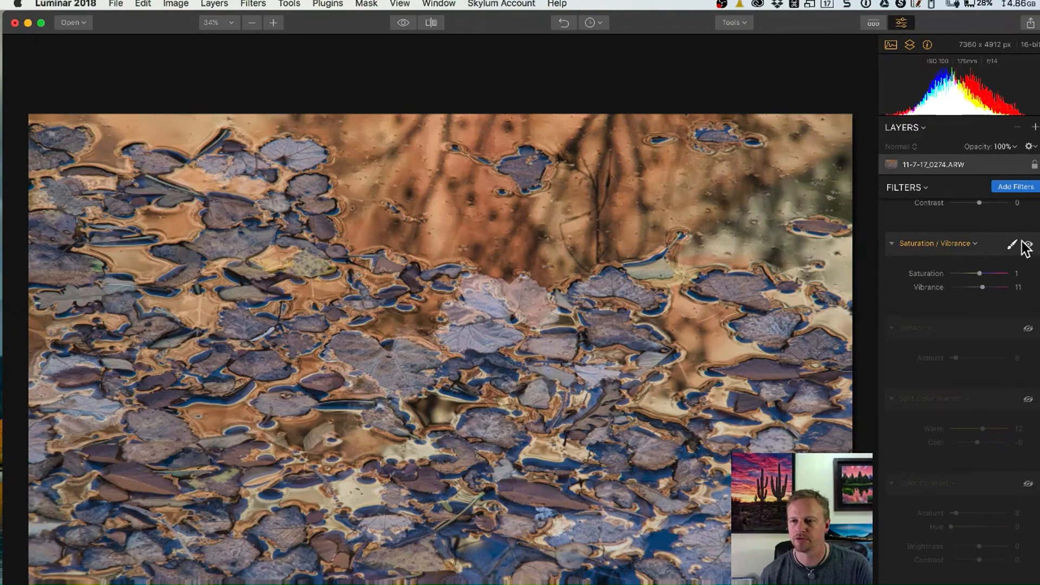
pyautogui.click(1029, 244)
pyautogui.scroll(4, 1028, 276)
pyautogui.click(1028, 402)
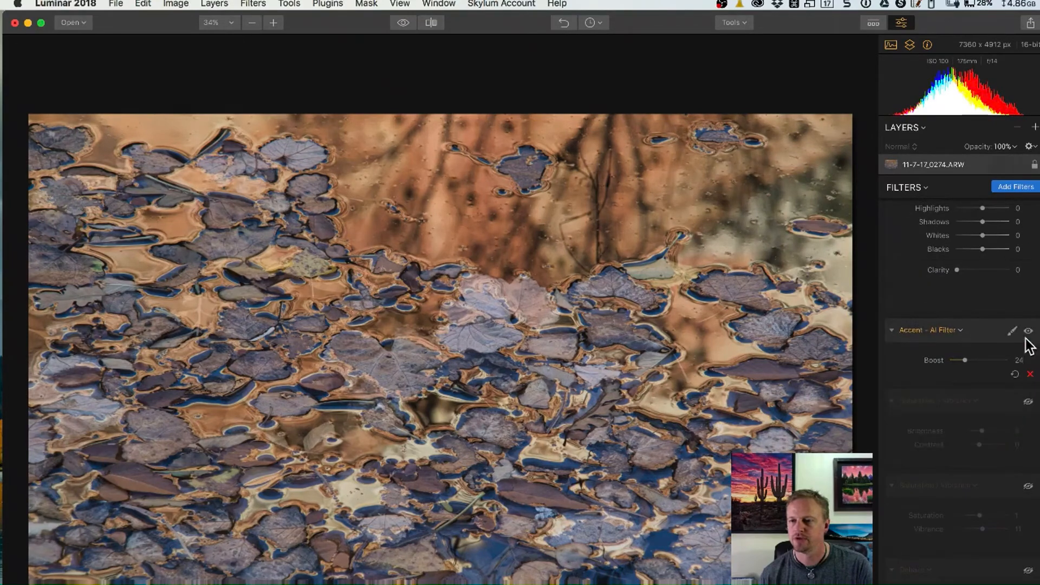
pyautogui.click(1028, 330)
pyautogui.scroll(4, 1029, 331)
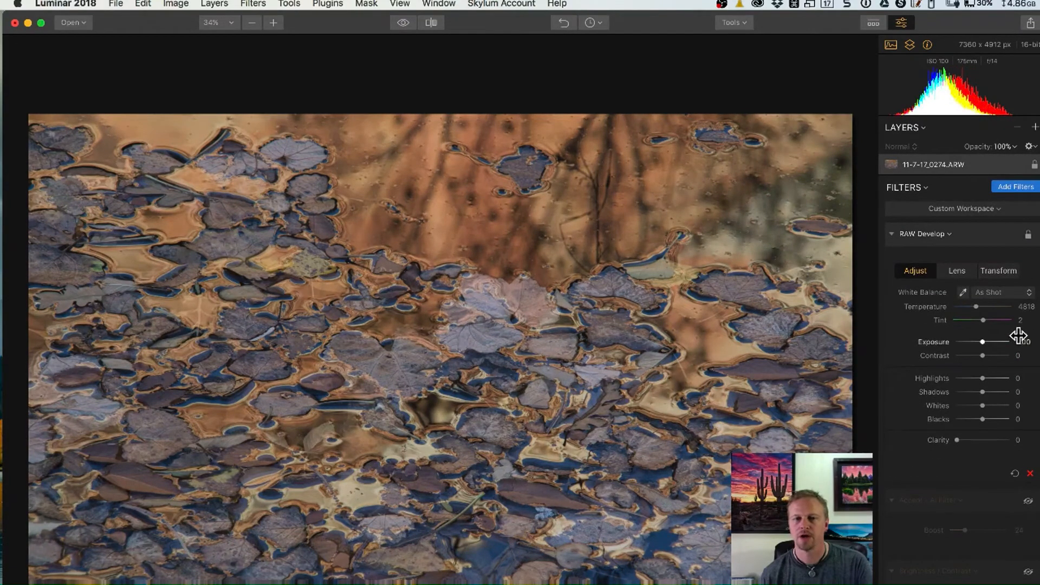
pyautogui.click(399, 20)
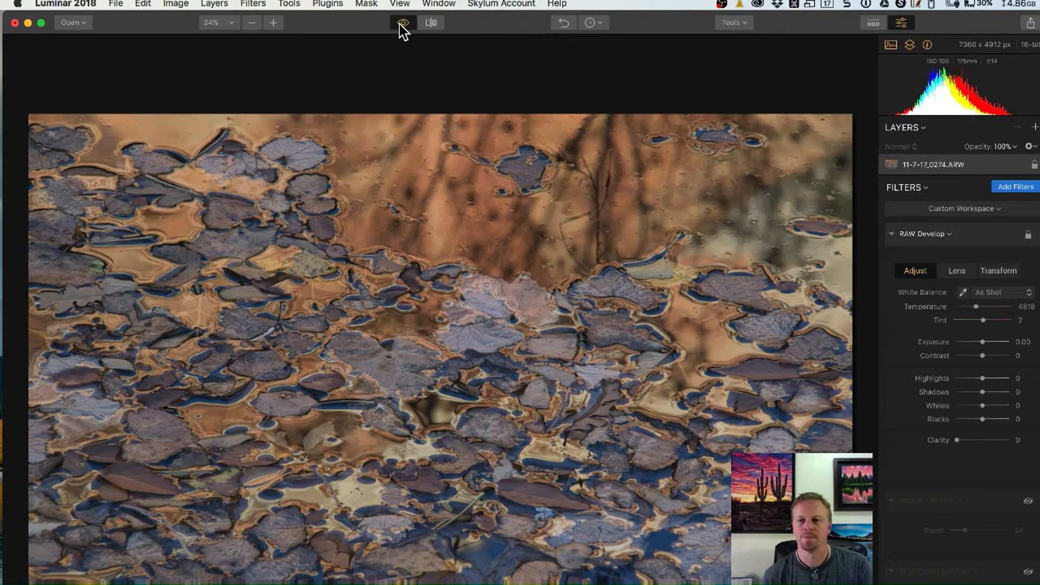
pyautogui.click(401, 23)
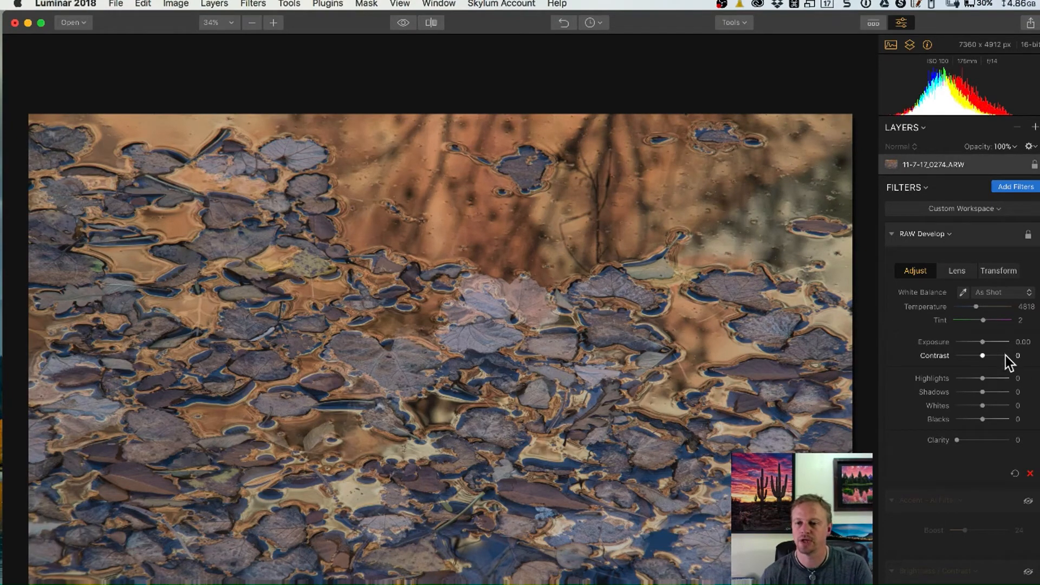
# Step: Enable the Accent - AI, Brightness / Contrast and Saturation / Vibrance filters again
pyautogui.scroll(-5, 1006, 355)
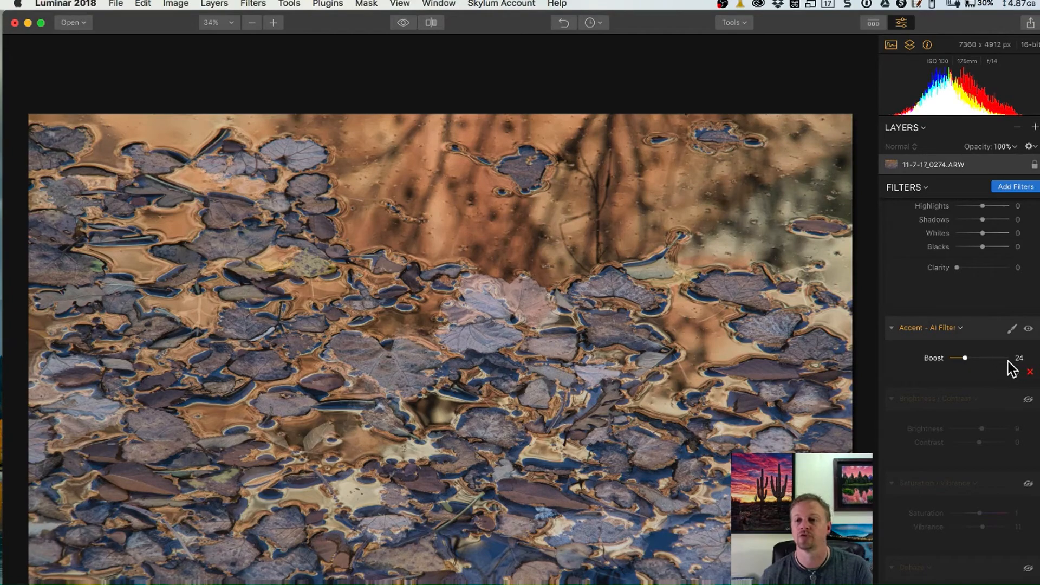
pyautogui.scroll(-3, 970, 364)
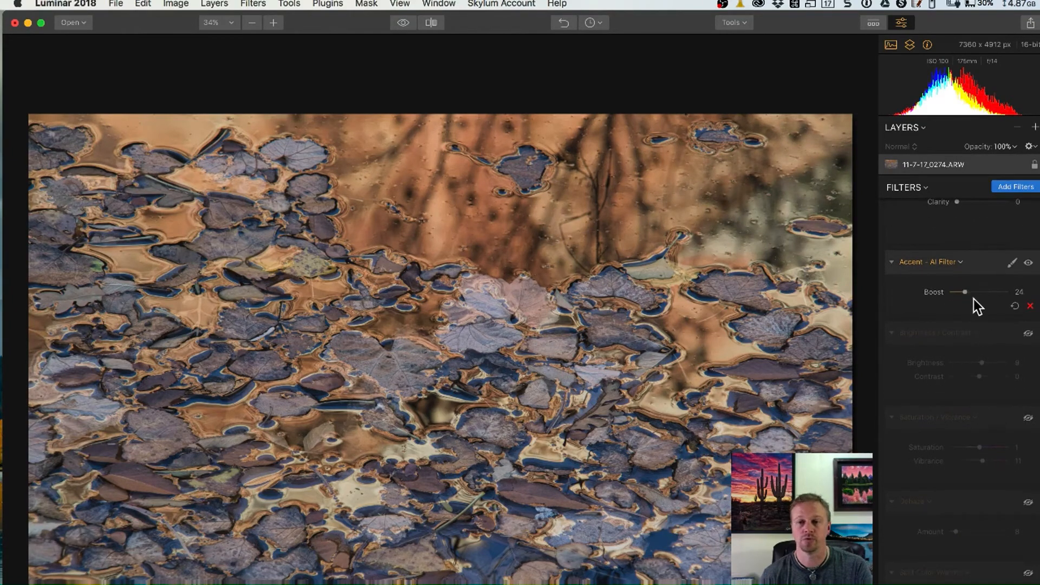
pyautogui.click(1028, 334)
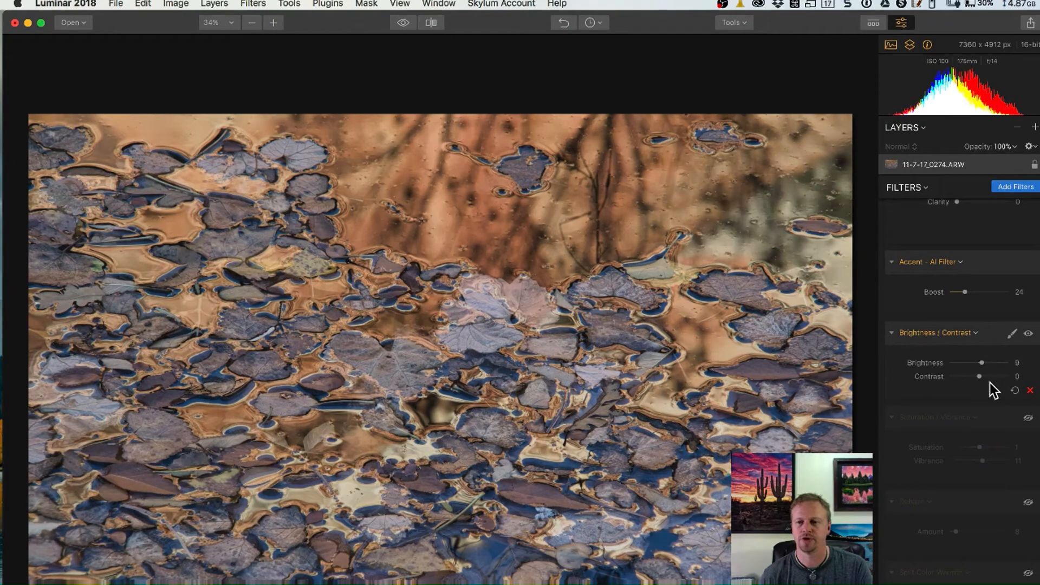
pyautogui.click(1028, 418)
# Step: Enable the Dehaze and Split Color Warmth filters, and compare the photo with and without Split Color Warmth
pyautogui.scroll(-3, 1021, 442)
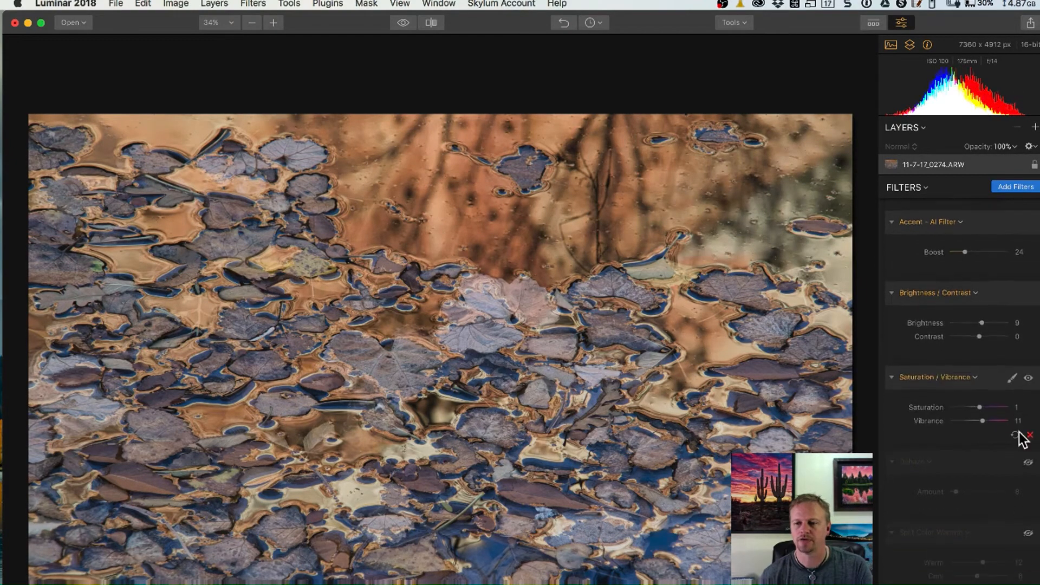
pyautogui.scroll(-4, 987, 379)
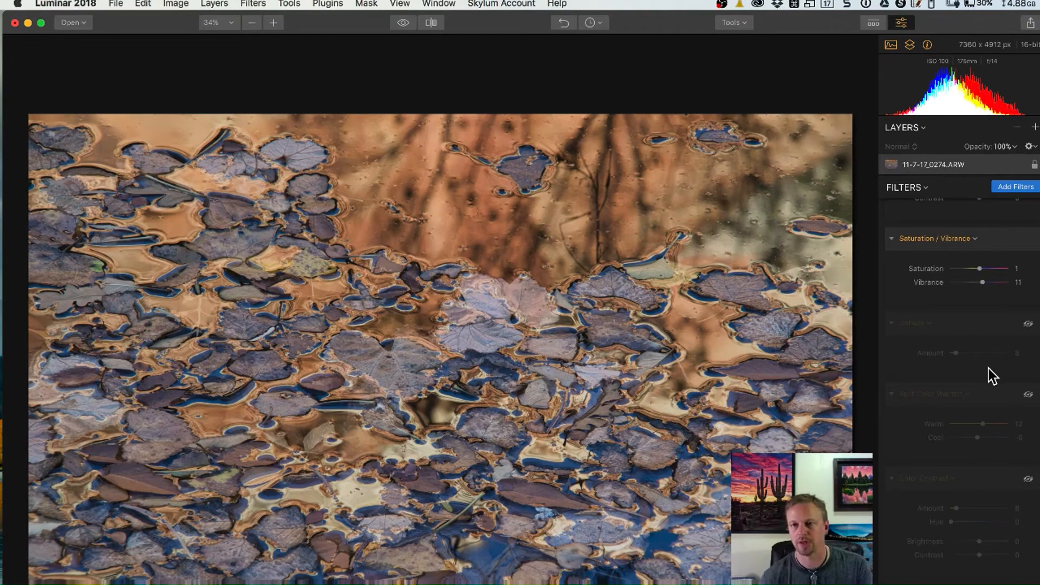
pyautogui.click(1028, 324)
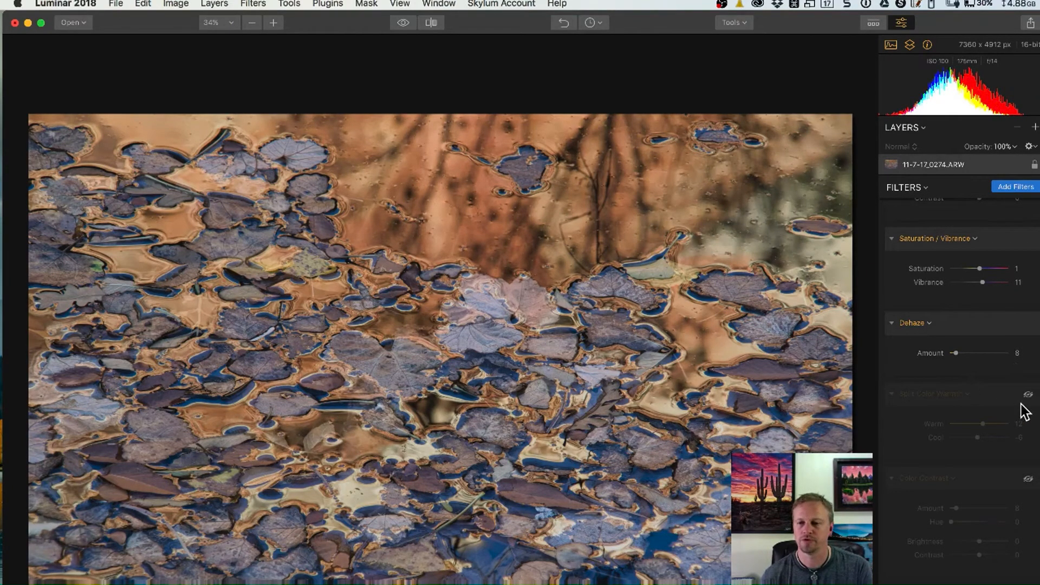
pyautogui.scroll(-3, 1021, 406)
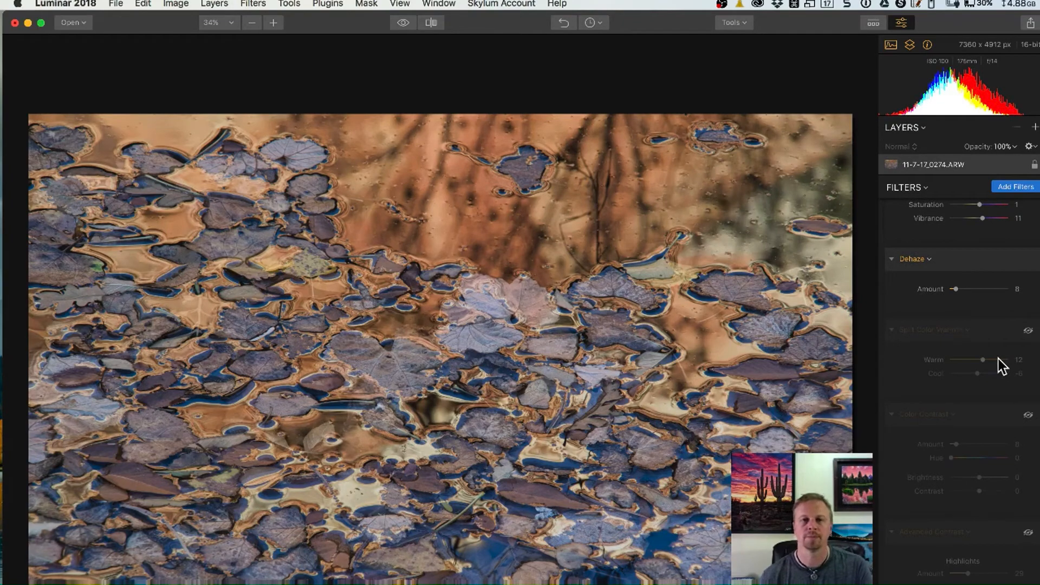
pyautogui.click(1028, 331)
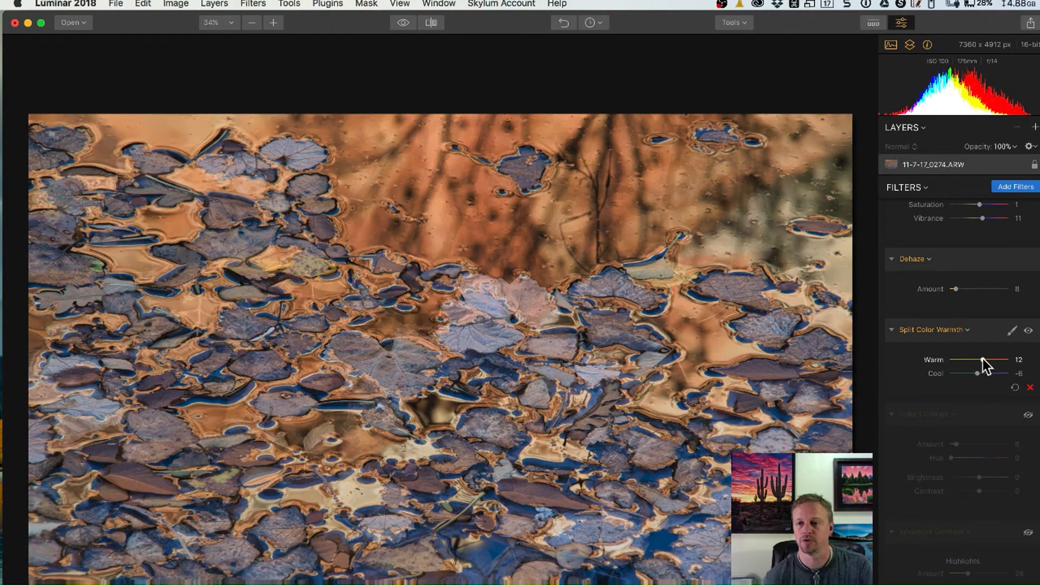
pyautogui.click(1028, 330)
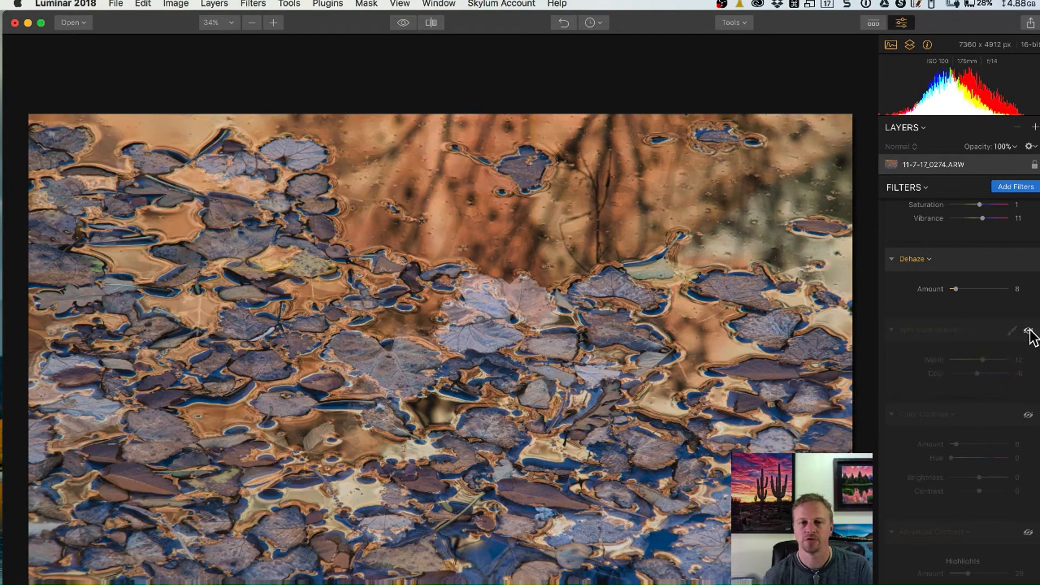
pyautogui.click(1029, 330)
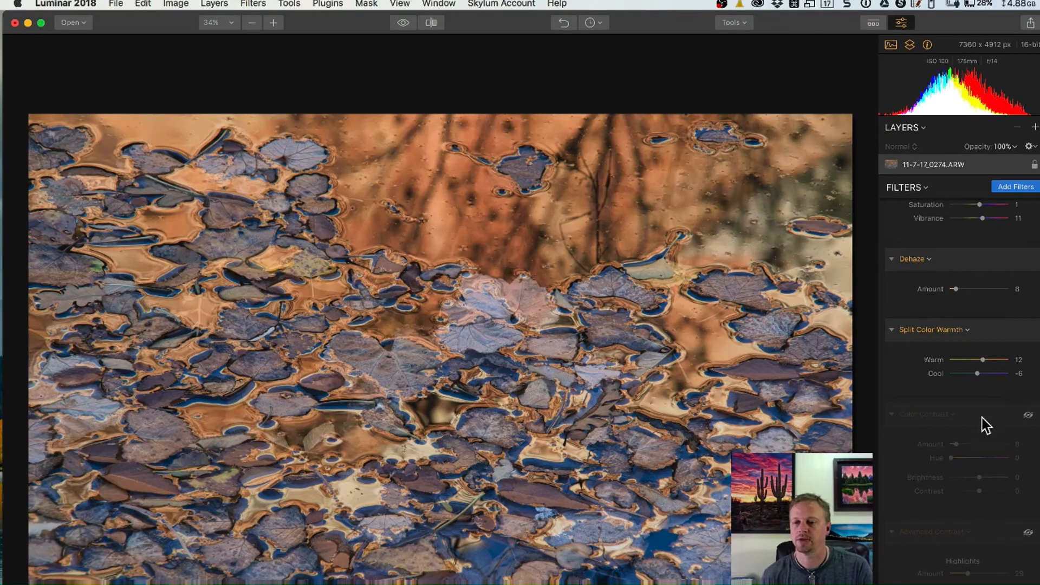
# Step: Enable the Color Contrast filter, compare the photo with and without it, and check the split before/after view
pyautogui.scroll(-3, 983, 418)
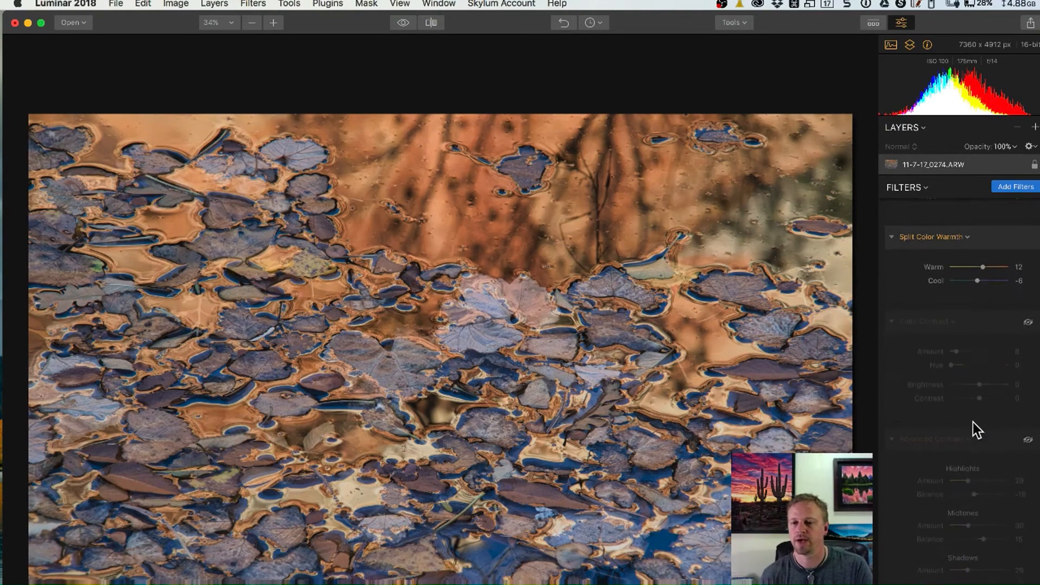
pyautogui.click(1027, 319)
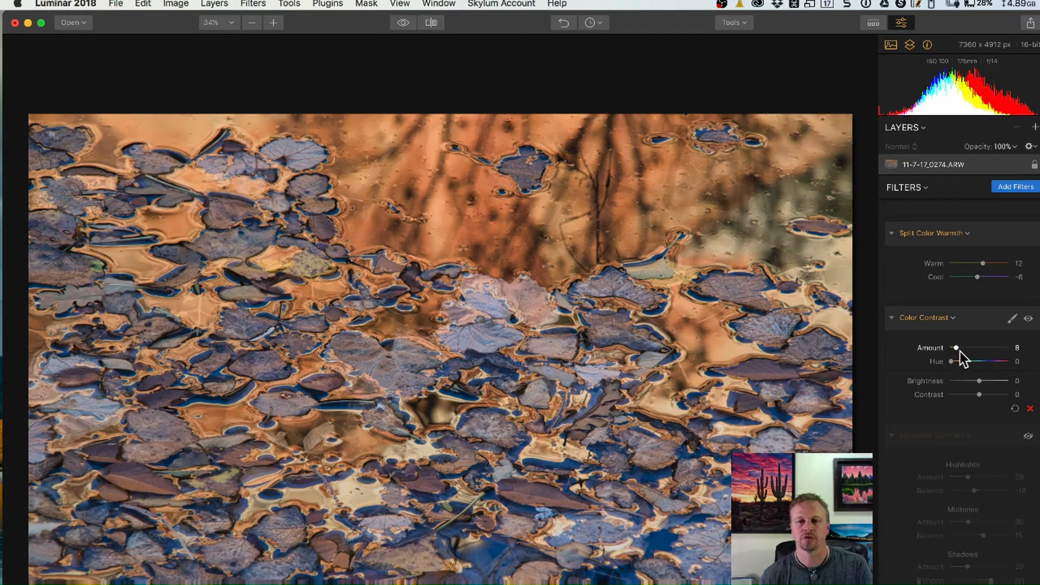
pyautogui.click(1027, 319)
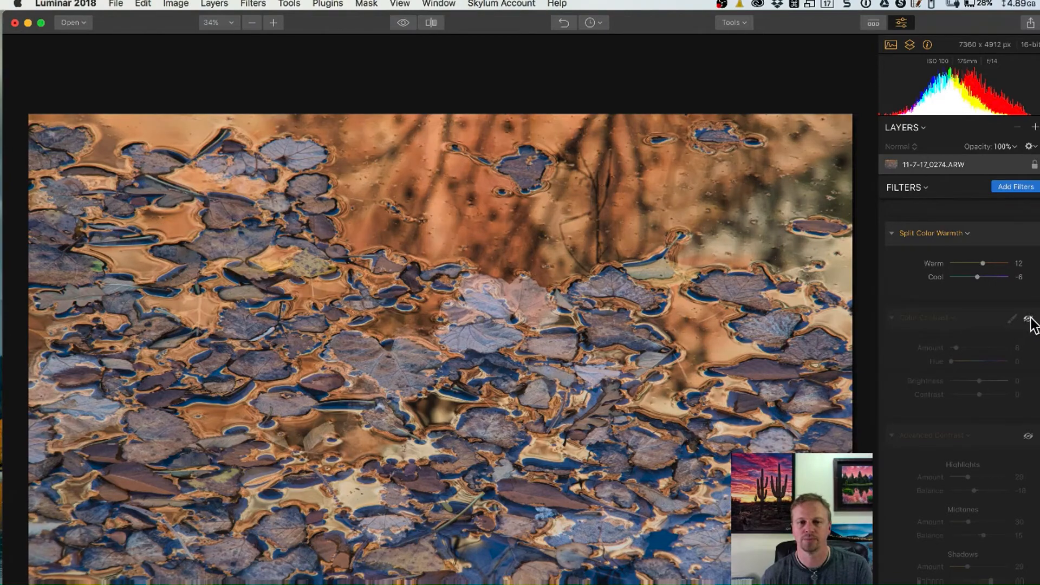
pyautogui.click(1028, 319)
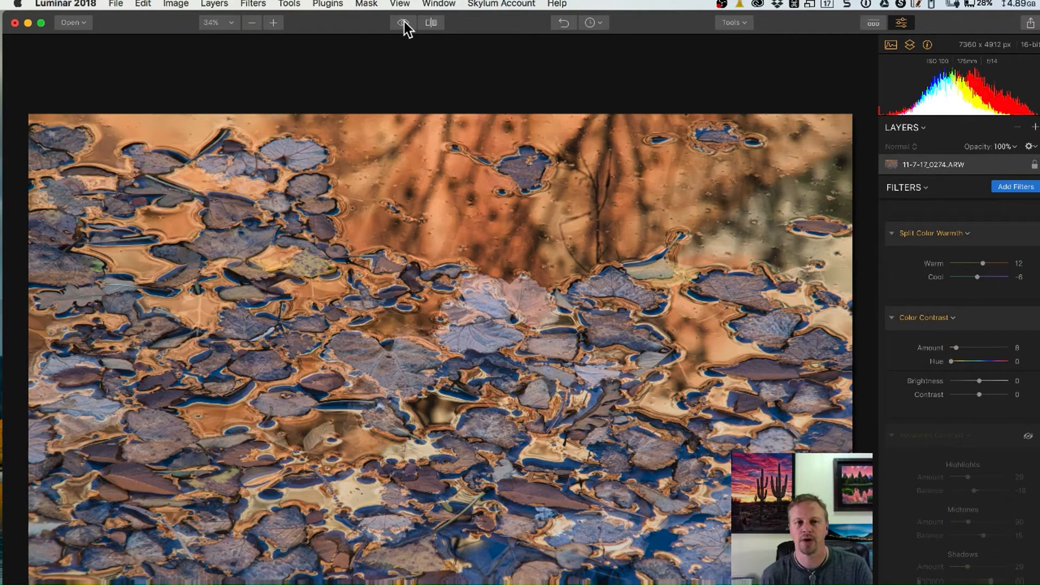
pyautogui.click(432, 23)
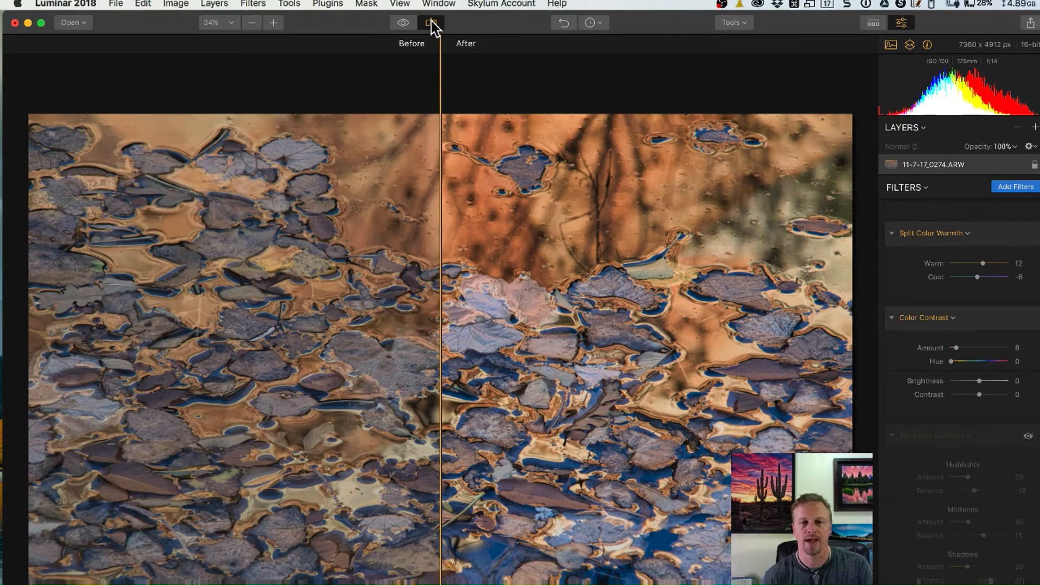
pyautogui.click(431, 22)
# Step: Add a second Advanced Contrast filter from the filters catalog and place it directly above the disabled Advanced Contrast filter
pyautogui.scroll(-6, 999, 437)
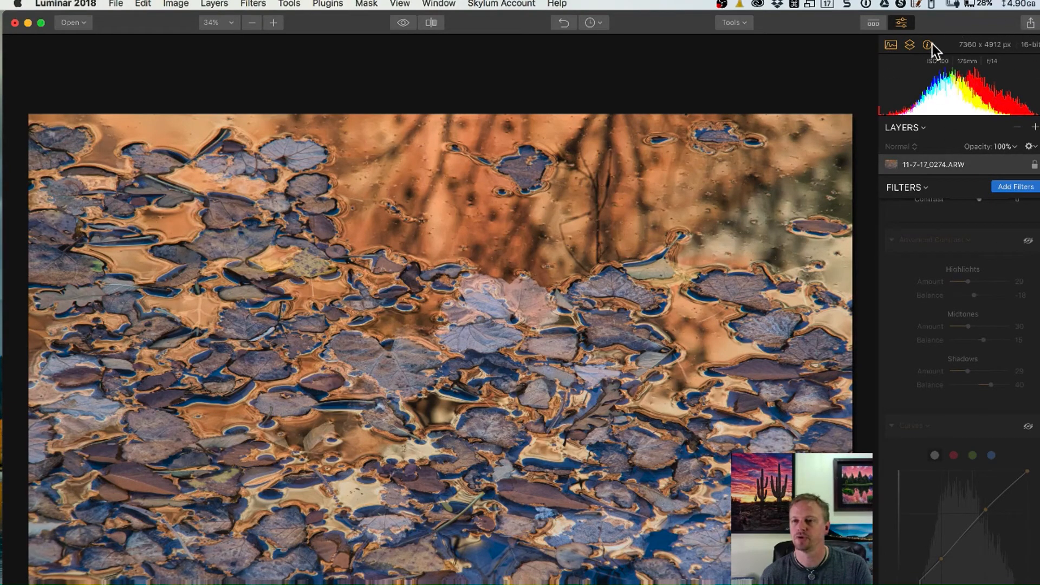
pyautogui.click(1005, 187)
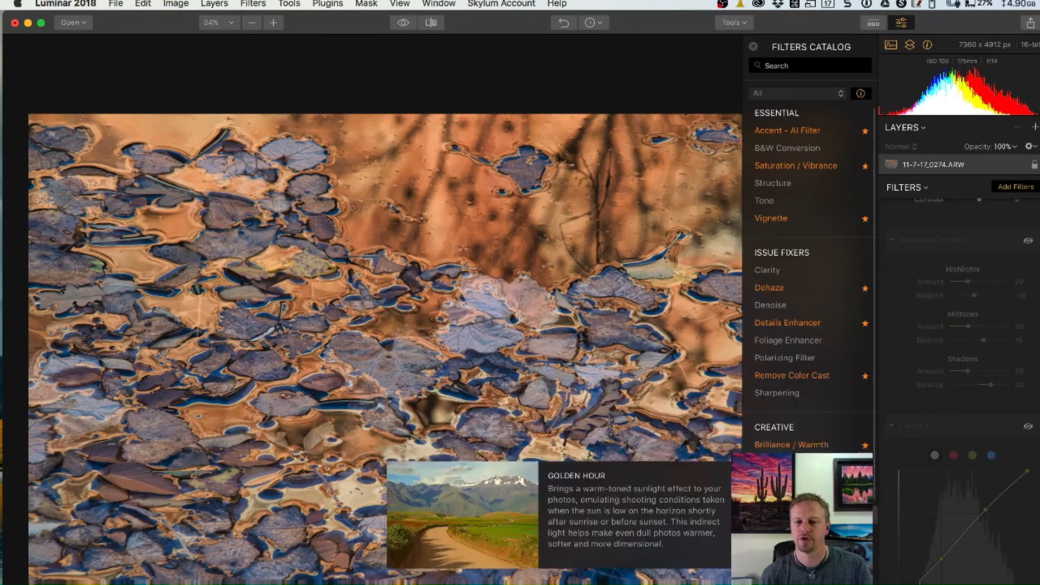
pyautogui.scroll(-10, 808, 450)
pyautogui.scroll(1, 807, 450)
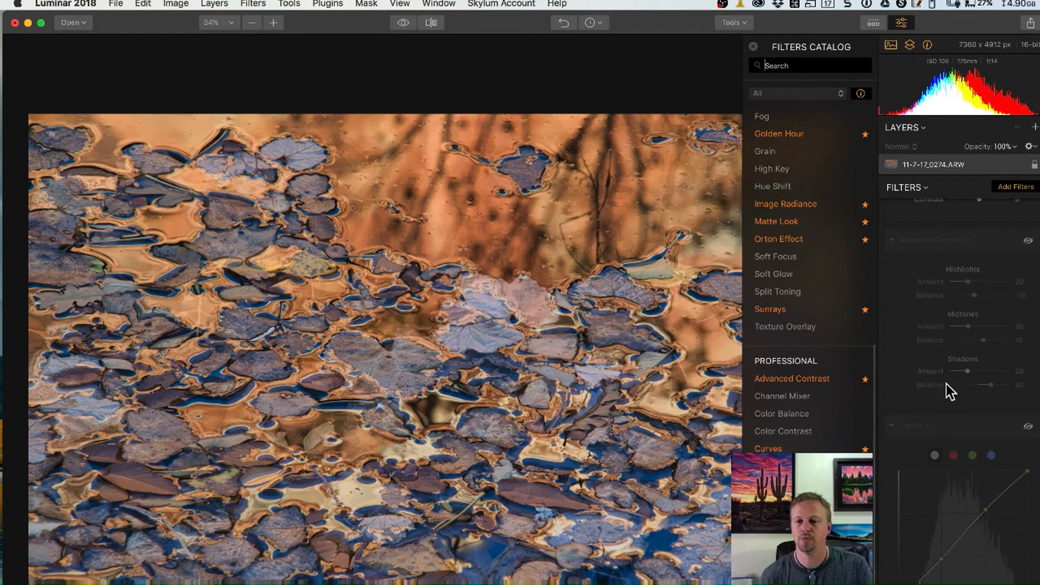
pyautogui.click(753, 47)
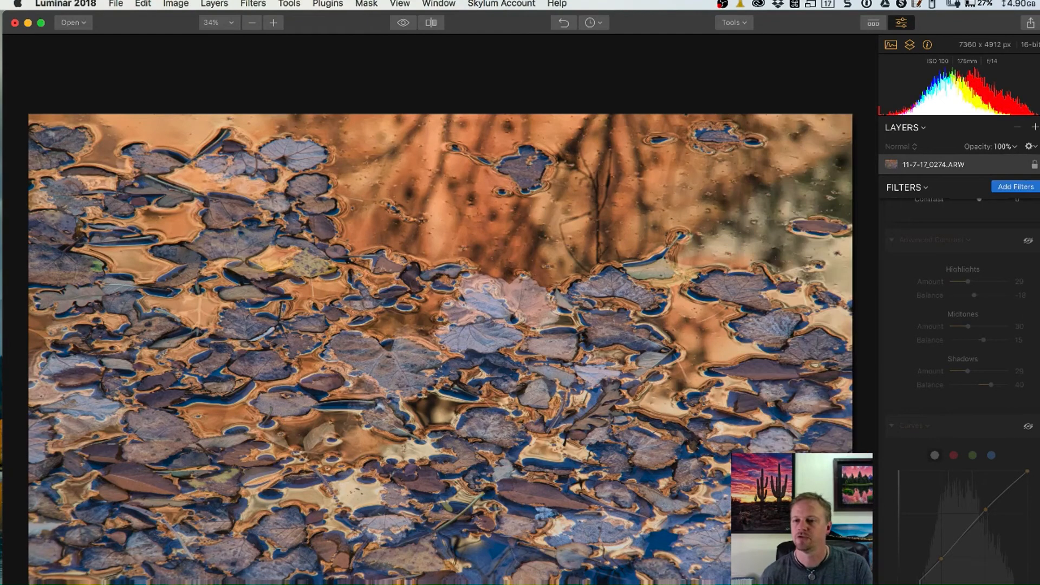
pyautogui.click(1016, 186)
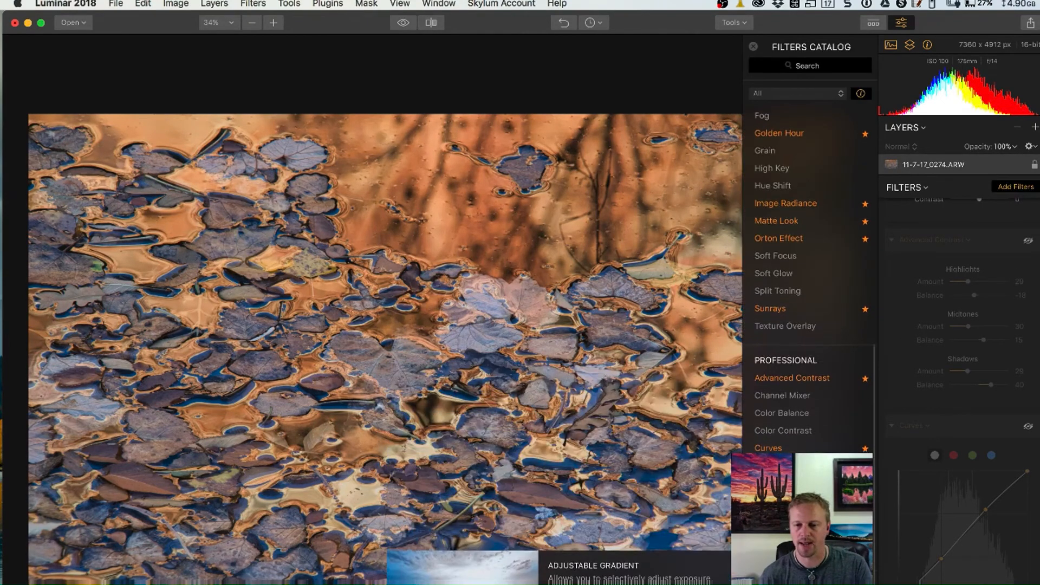
pyautogui.click(802, 379)
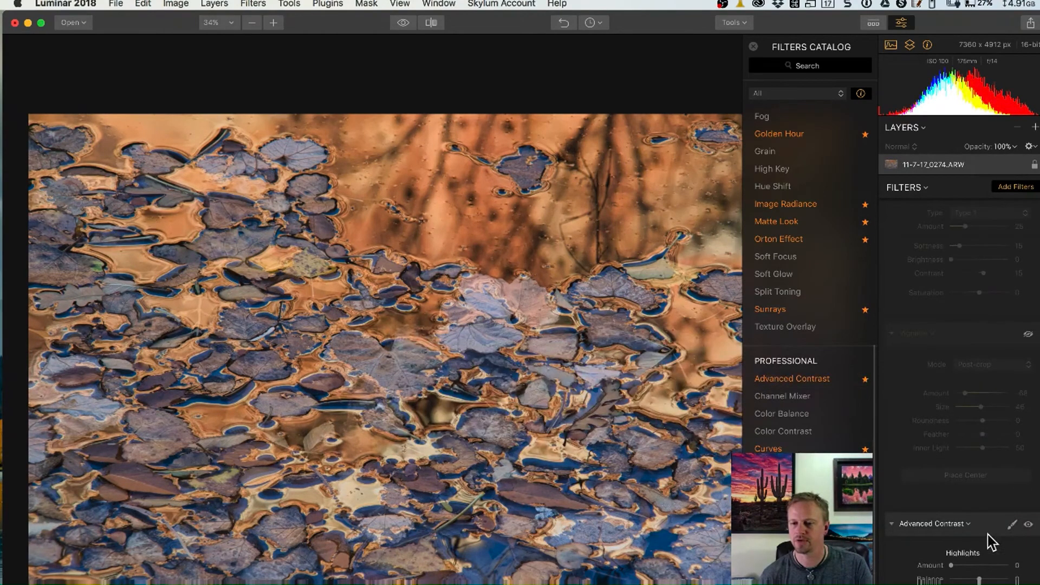
pyautogui.click(752, 47)
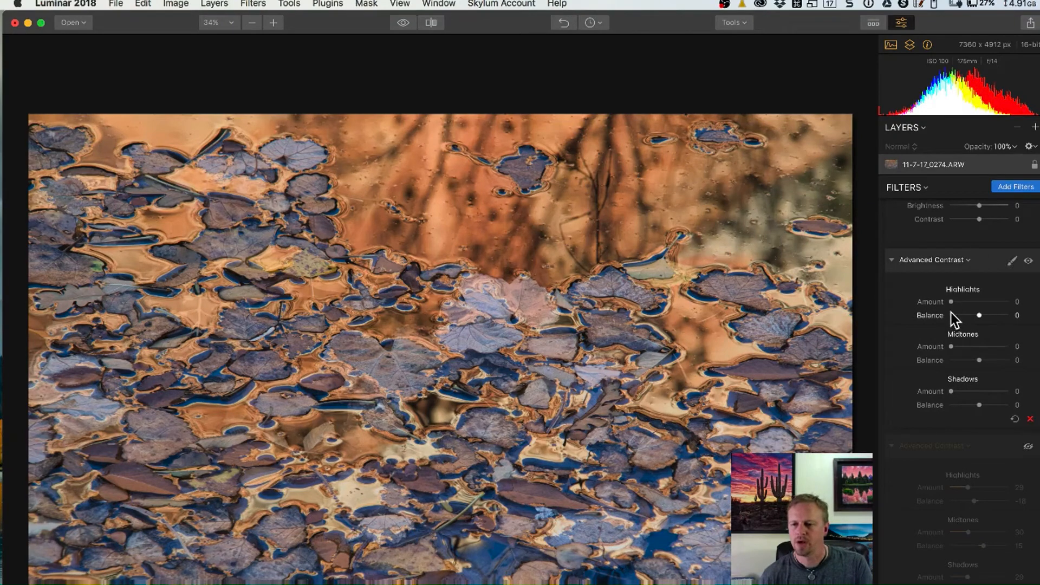
# Step: Set the new Advanced Contrast filter's Highlights Amount to 31 and Balance to -19, and compare the photo with and without it
pyautogui.moveTo(947, 302); pyautogui.dragTo(1017, 308)
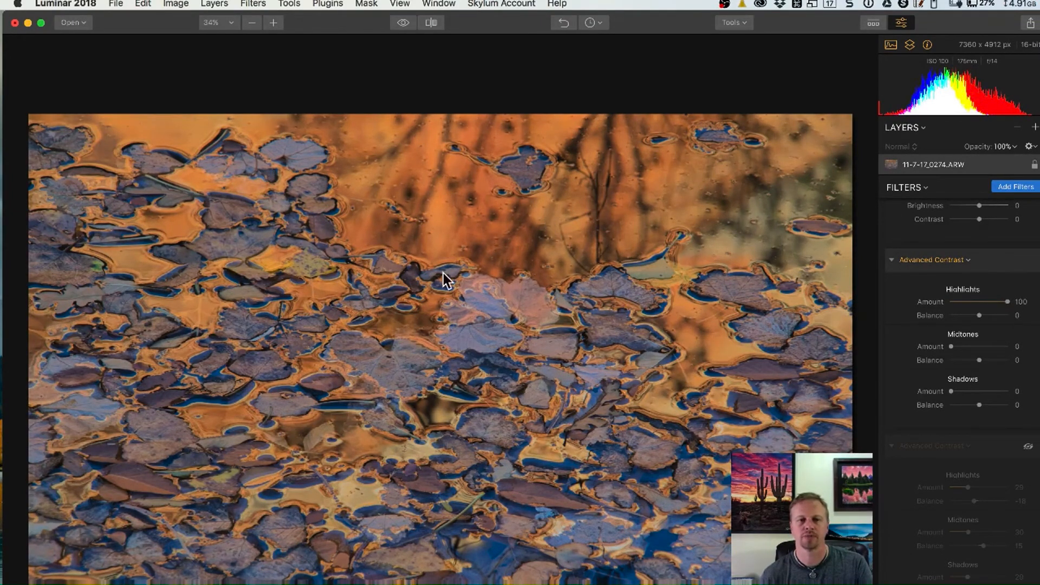
pyautogui.moveTo(1009, 303); pyautogui.dragTo(975, 302)
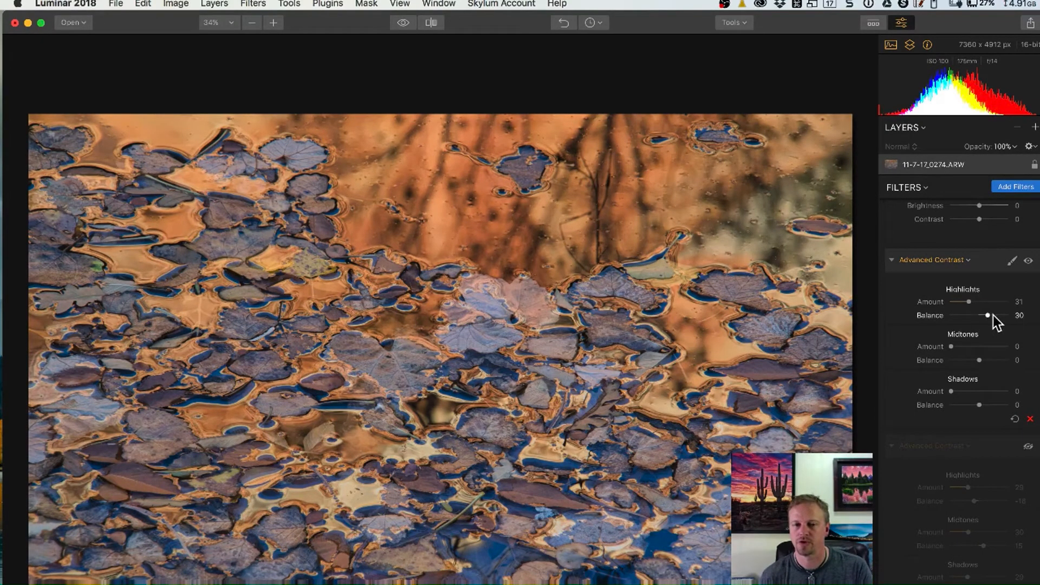
pyautogui.moveTo(1011, 317); pyautogui.dragTo(957, 319)
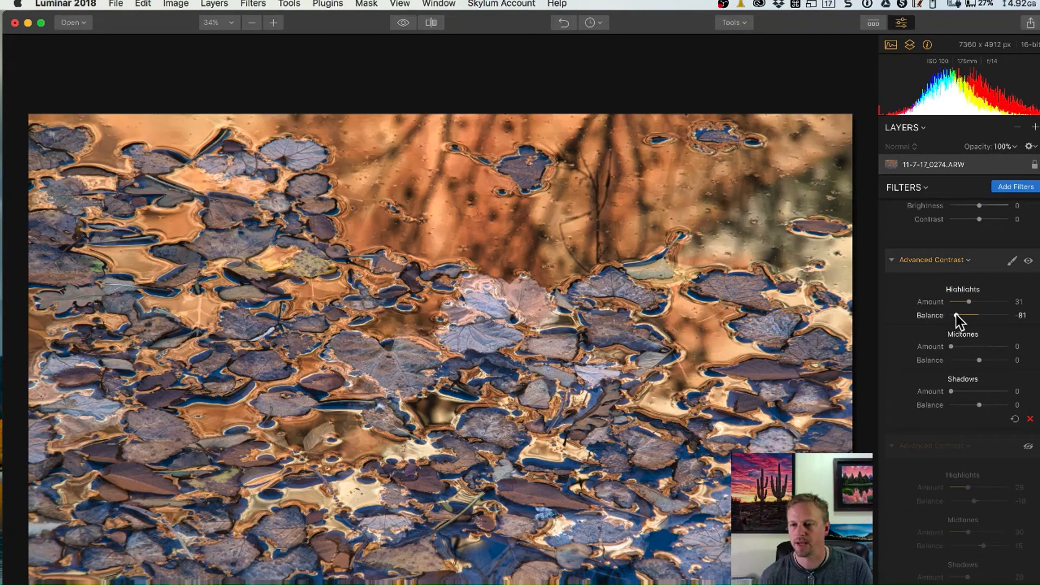
pyautogui.moveTo(956, 317); pyautogui.dragTo(963, 317)
pyautogui.moveTo(965, 316); pyautogui.dragTo(973, 316)
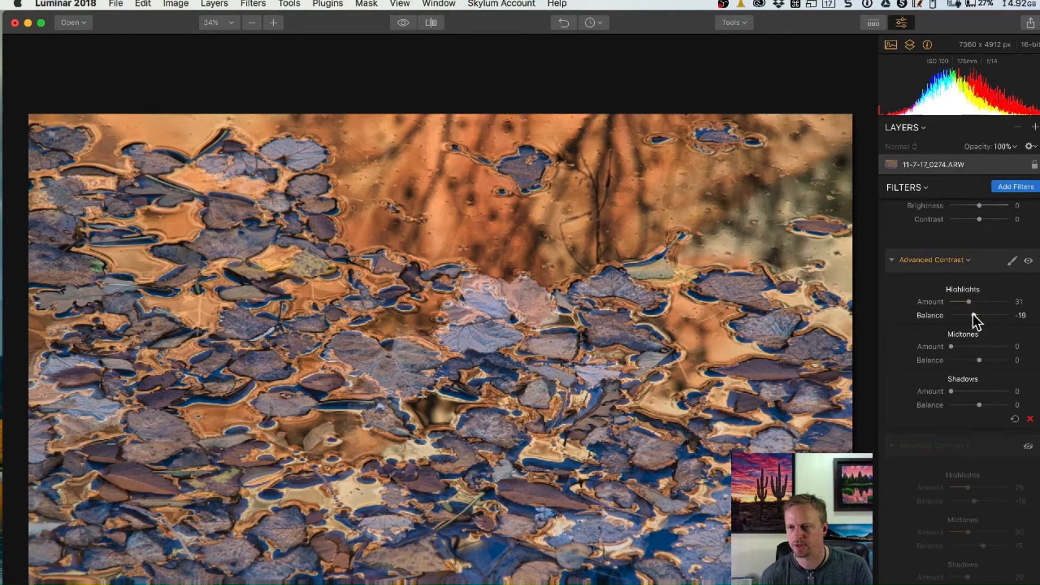
pyautogui.click(1029, 261)
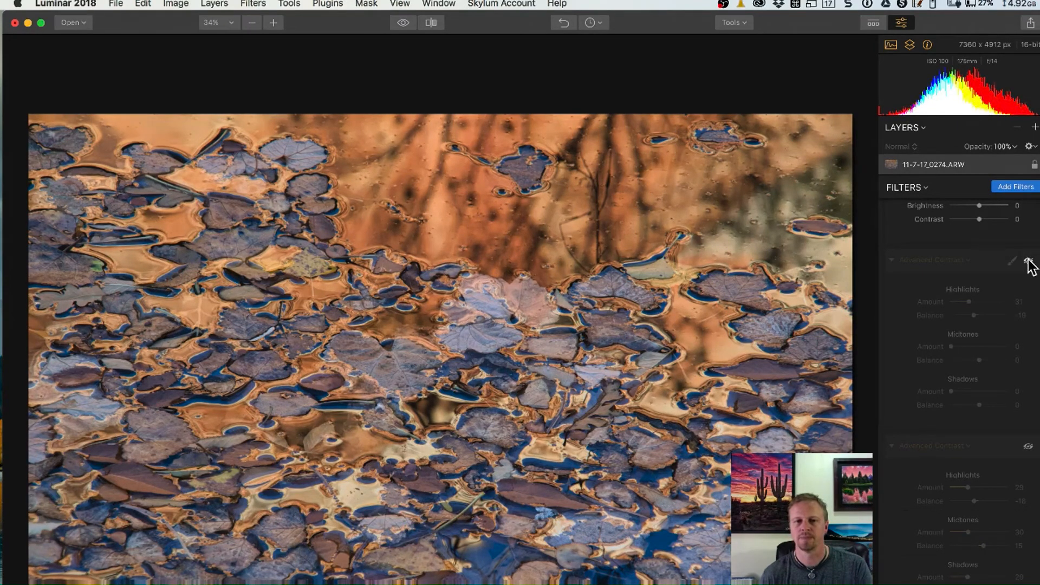
pyautogui.click(1028, 260)
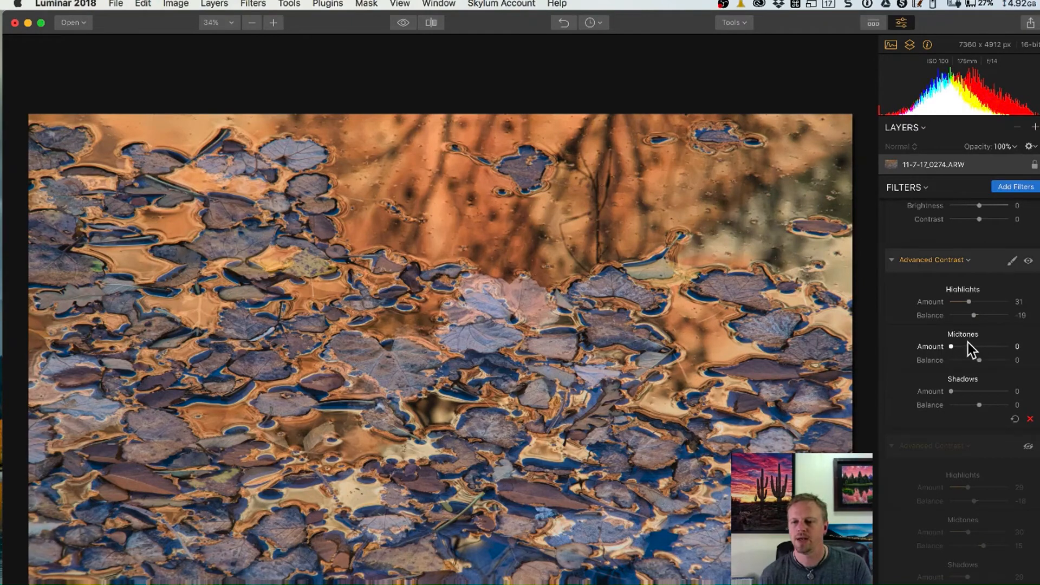
# Step: Set the new Advanced Contrast filter's Midtones Amount to 30 and Balance to 14
pyautogui.moveTo(953, 347); pyautogui.dragTo(1014, 347)
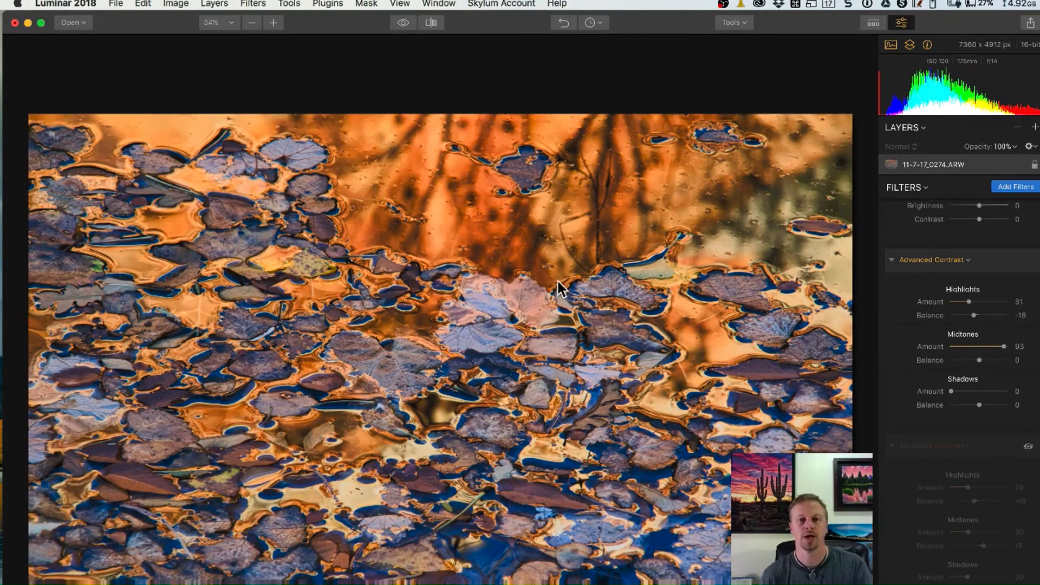
pyautogui.moveTo(1004, 347); pyautogui.dragTo(968, 347)
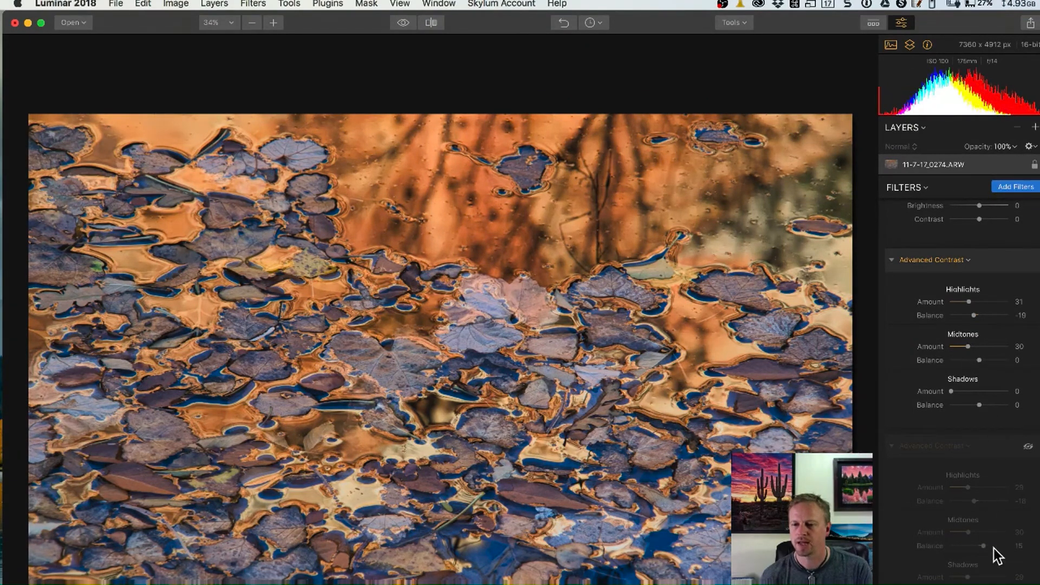
pyautogui.moveTo(978, 360)
pyautogui.mouseDown()
pyautogui.moveTo(1007, 361)
pyautogui.moveTo(938, 361)
pyautogui.moveTo(986, 362)
pyautogui.mouseUp()
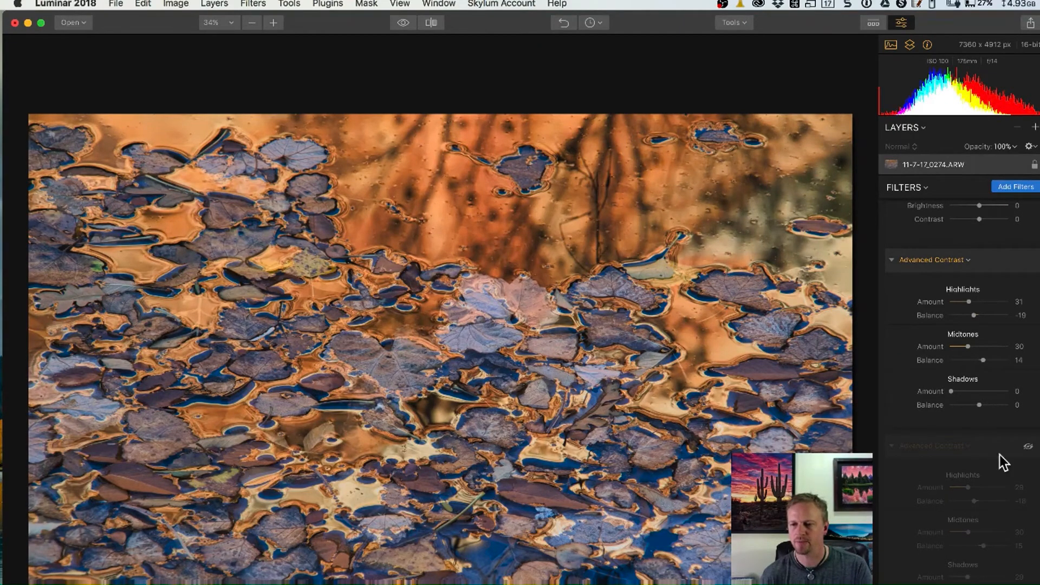
# Step: Set the new Advanced Contrast filter's Shadows Amount to 30 and Balance to 40
pyautogui.moveTo(952, 391); pyautogui.dragTo(1000, 392)
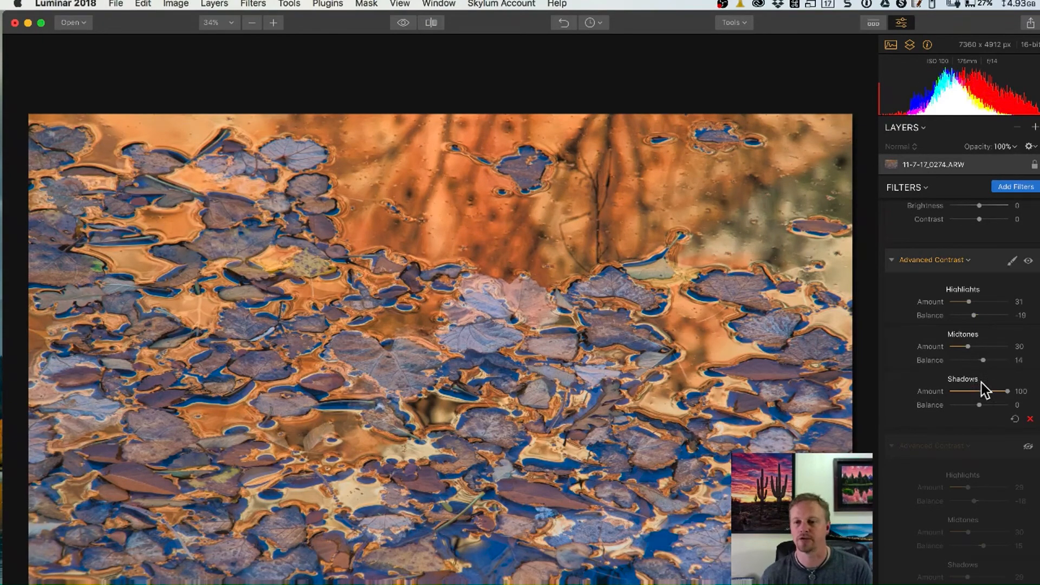
pyautogui.moveTo(1008, 391); pyautogui.dragTo(971, 391)
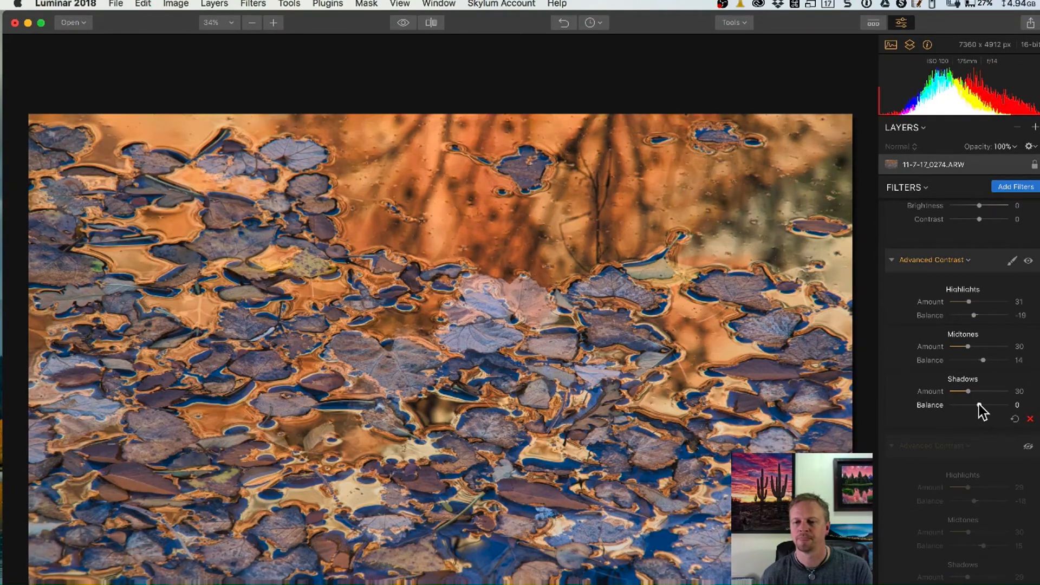
pyautogui.moveTo(979, 405); pyautogui.dragTo(953, 404)
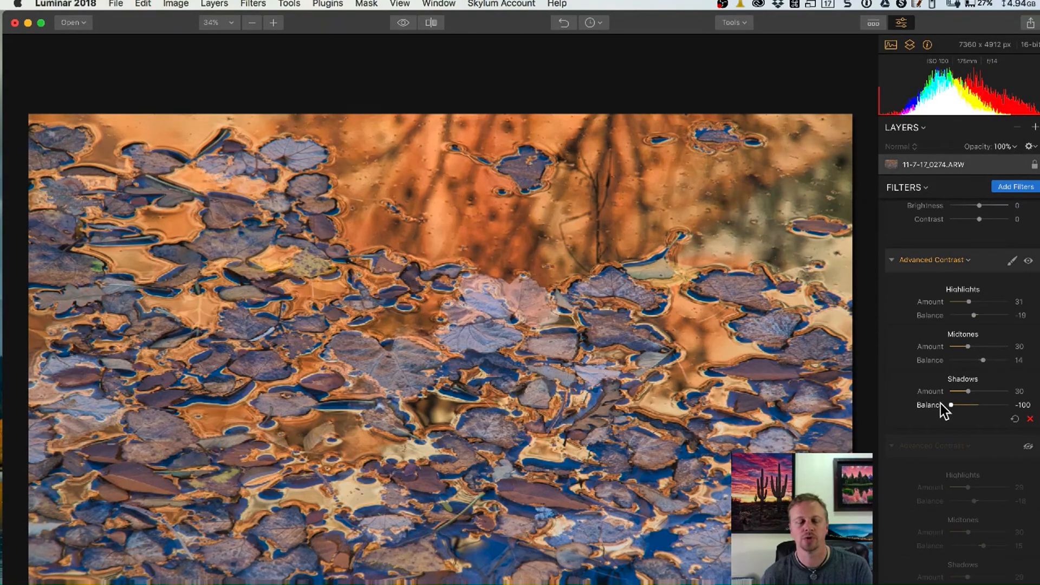
pyautogui.moveTo(936, 404); pyautogui.dragTo(990, 407)
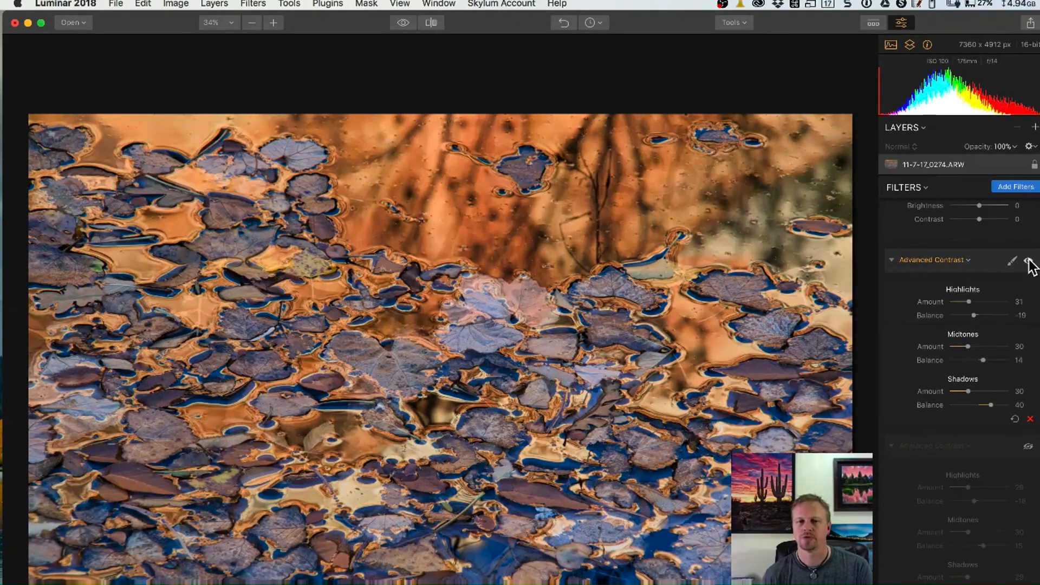
# Step: Compare the photo with and without the newly adjusted Advanced Contrast filter
pyautogui.click(1028, 262)
pyautogui.click(1028, 261)
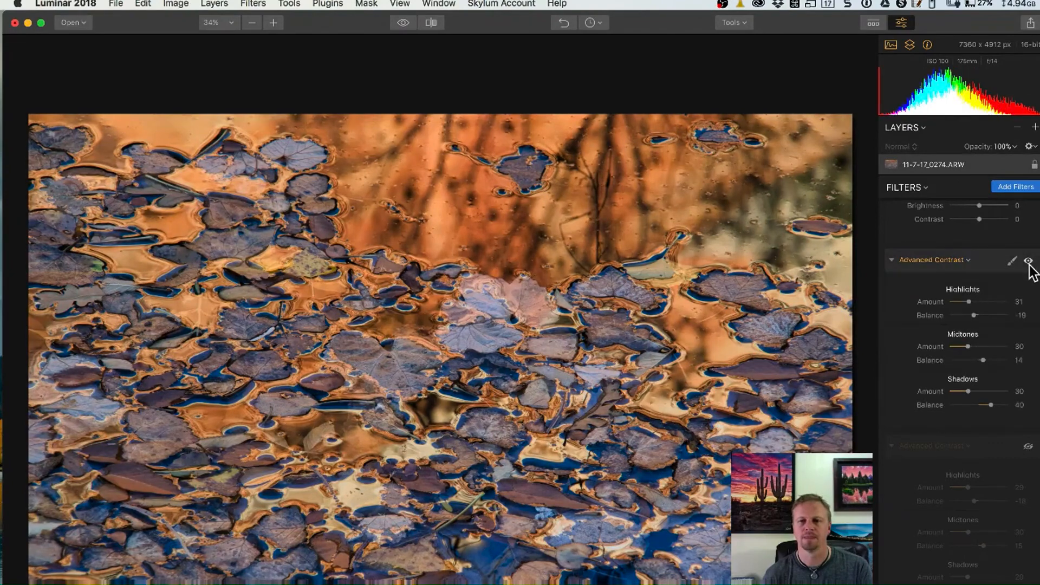
pyautogui.click(1028, 261)
pyautogui.click(1028, 262)
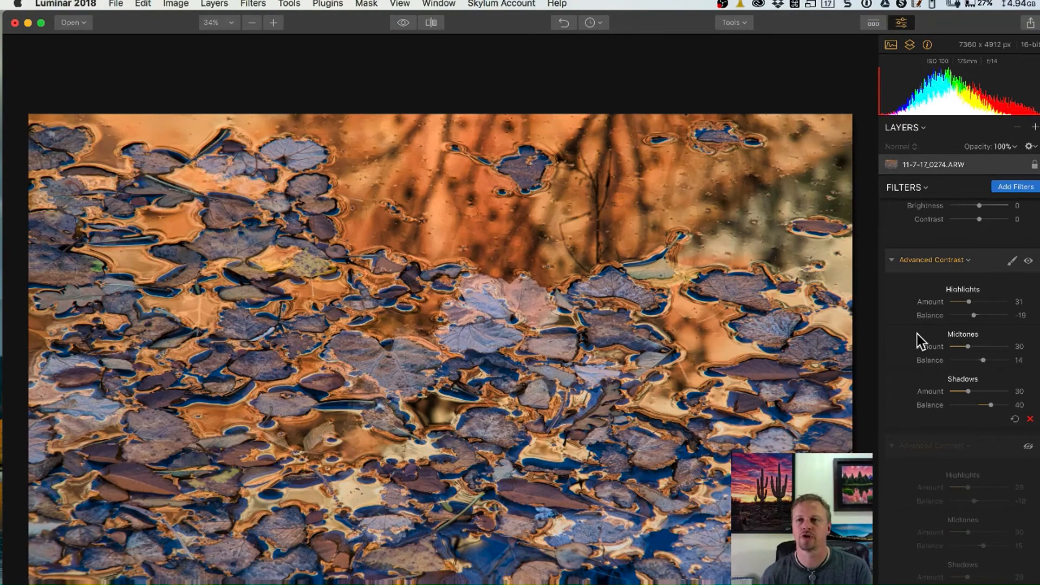
pyautogui.scroll(-4, 973, 411)
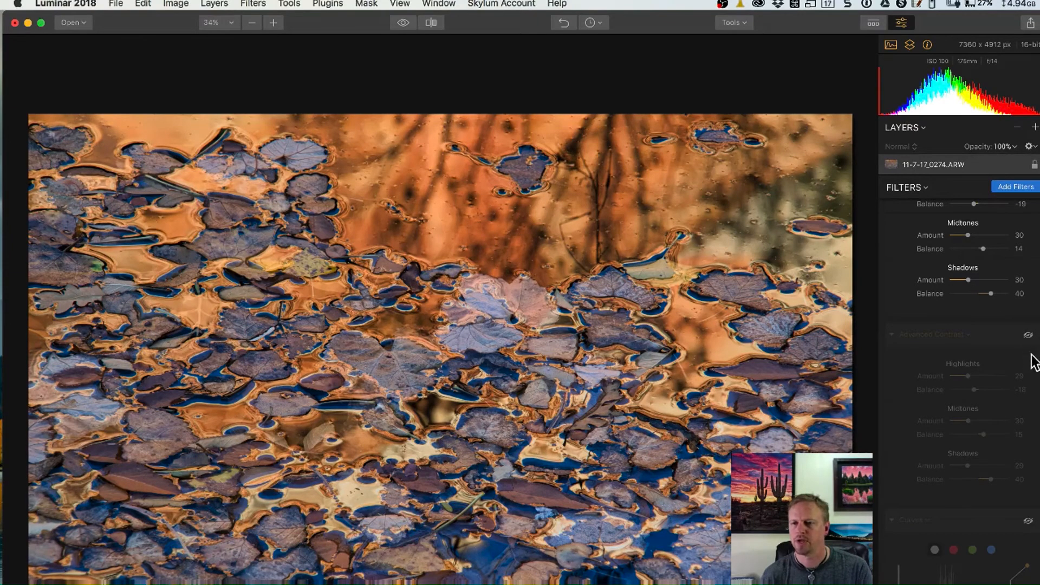
# Step: Enable the photo's existing Curves filter and compare the image with and without it, leaving it on
pyautogui.scroll(2, 1029, 346)
pyautogui.scroll(-10, 1028, 367)
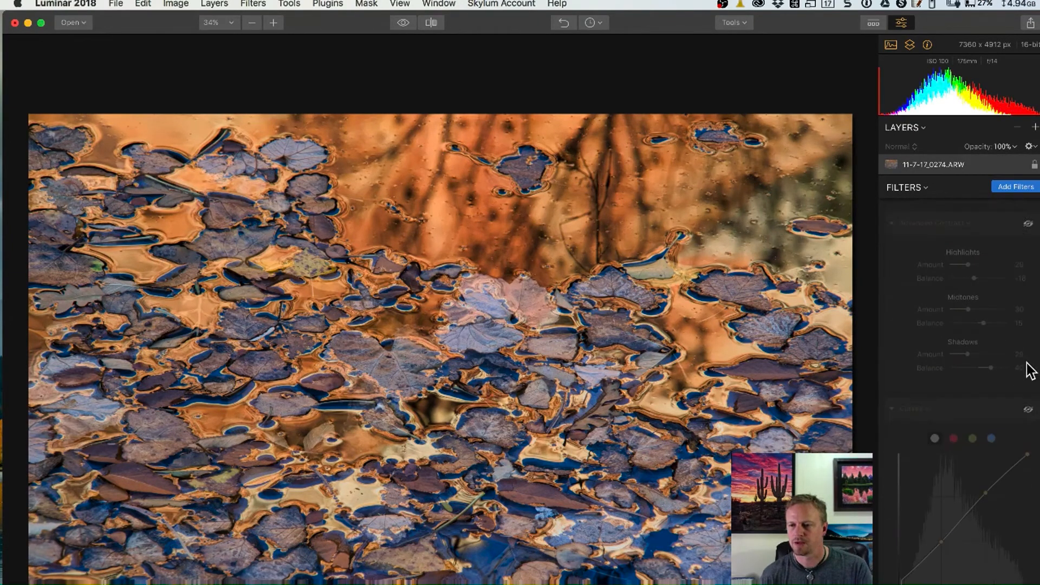
pyautogui.click(1028, 306)
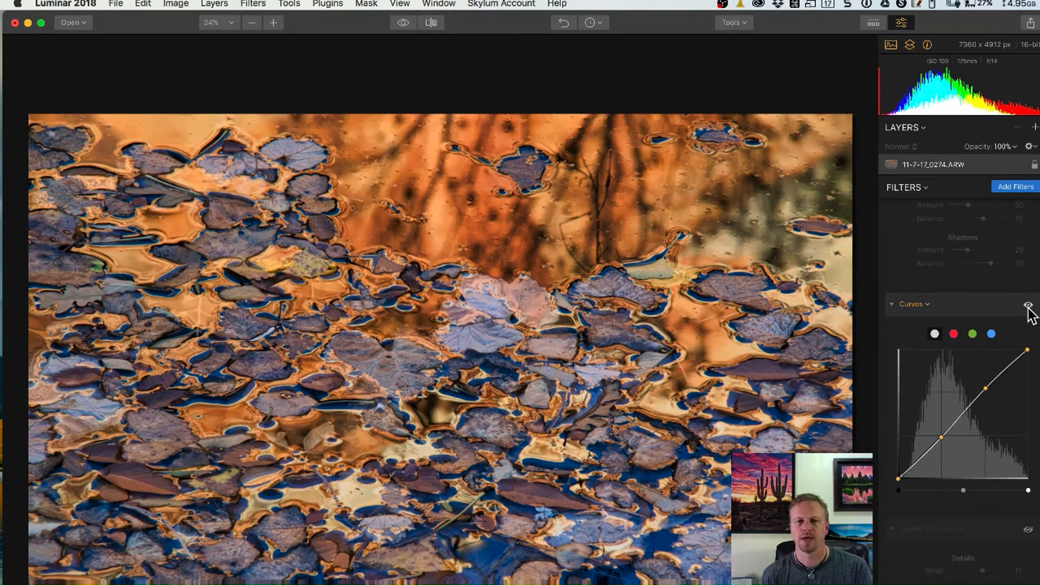
pyautogui.click(1027, 306)
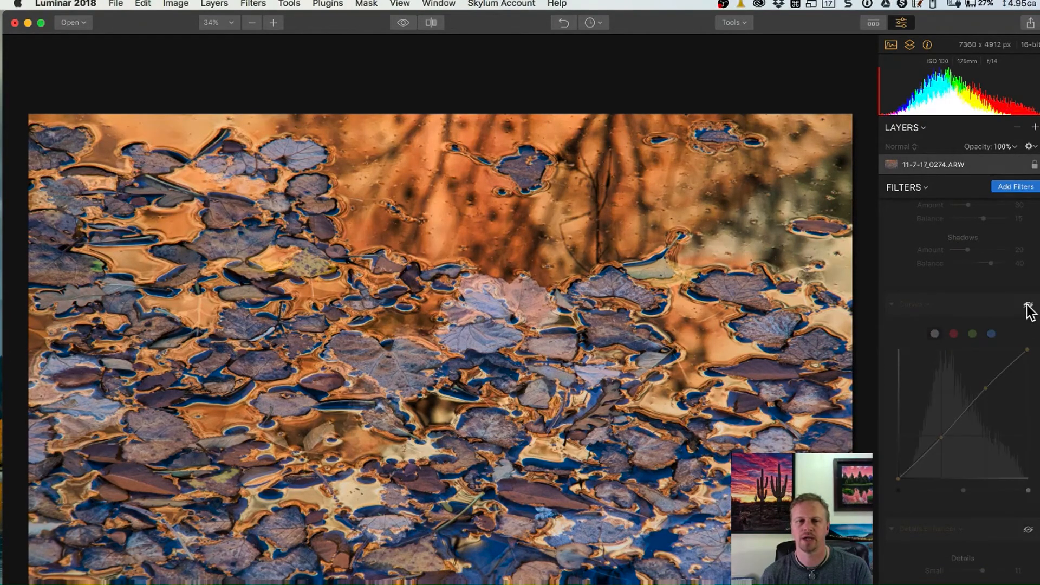
pyautogui.click(1028, 306)
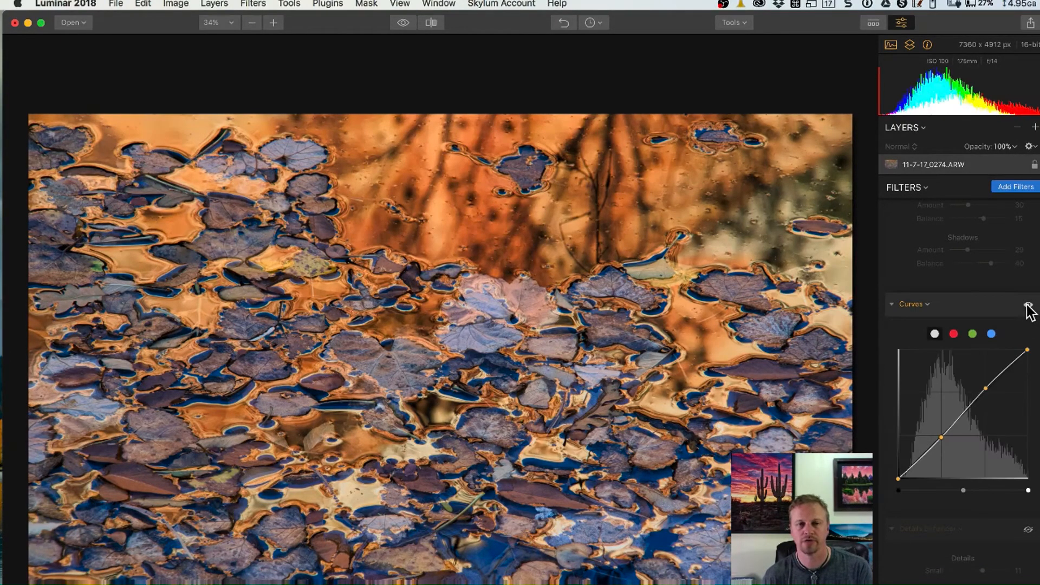
pyautogui.click(1028, 306)
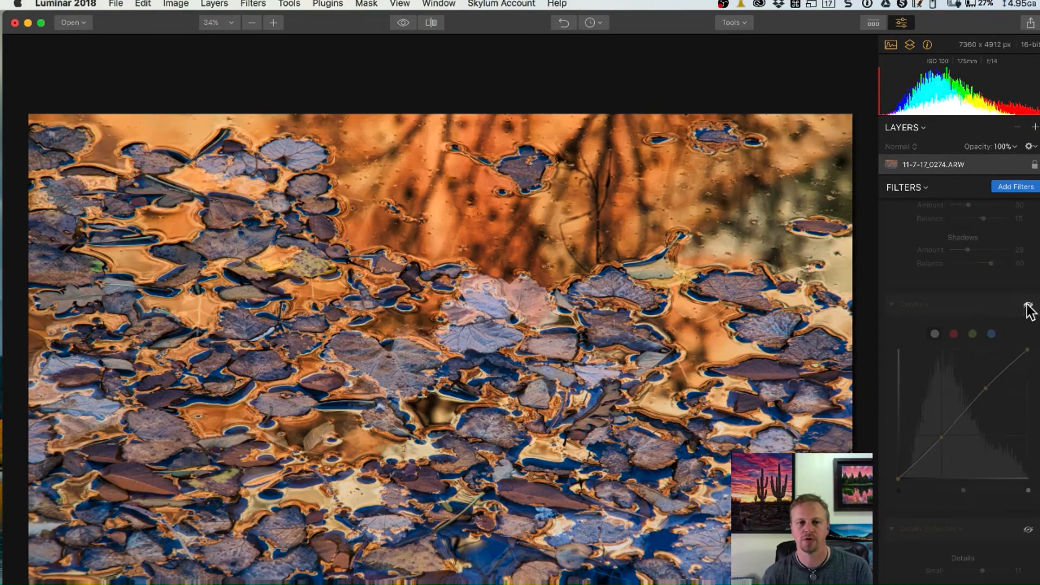
pyautogui.click(1028, 306)
# Step: Enable the Details Enhancer, Microstructure, Orton Effect and Vignette filters on the floating leaves photo
pyautogui.scroll(-5, 997, 422)
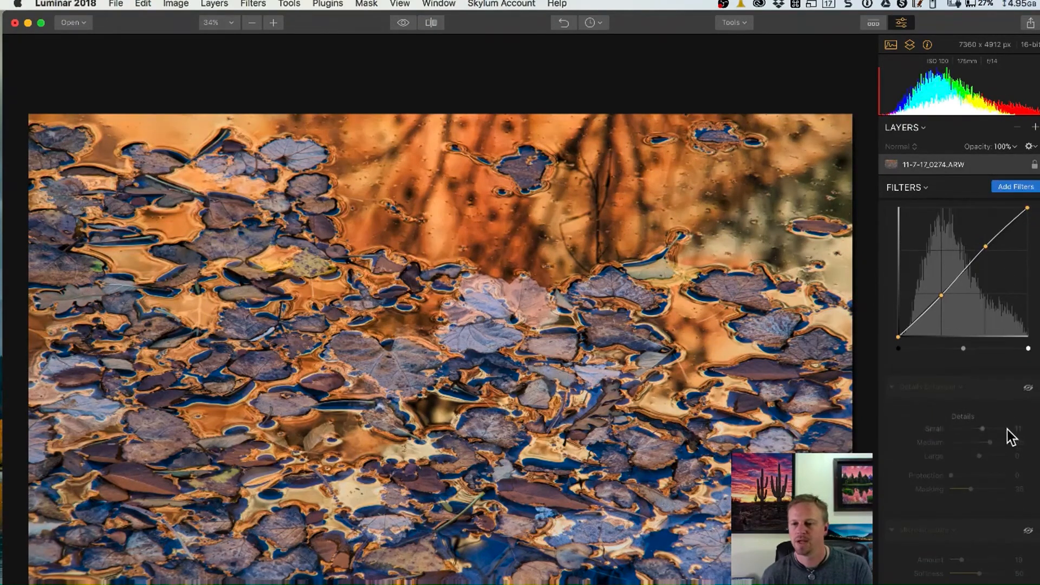
pyautogui.click(1028, 387)
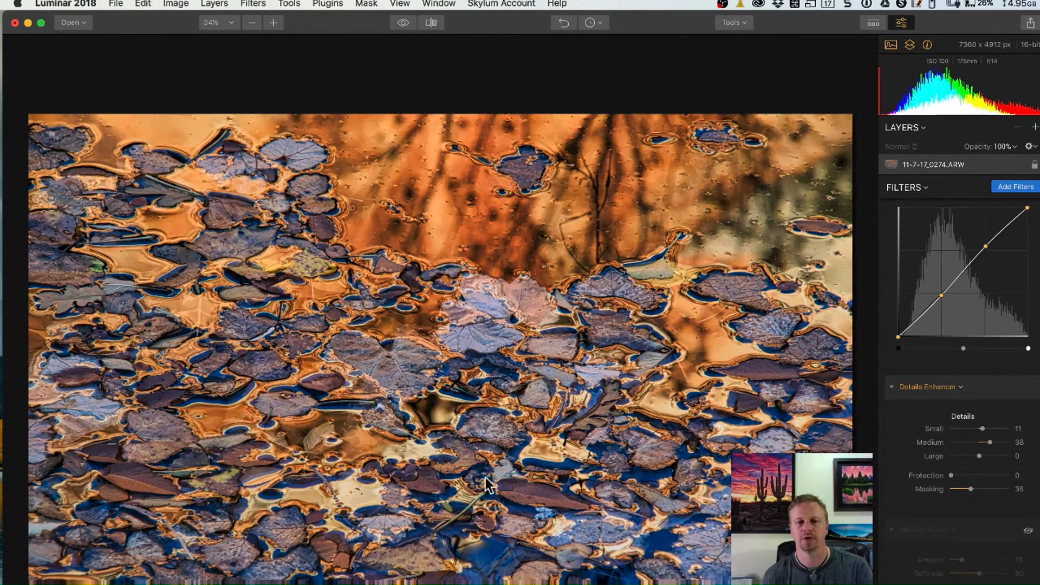
pyautogui.scroll(-1, 1011, 486)
pyautogui.scroll(-3, 1011, 485)
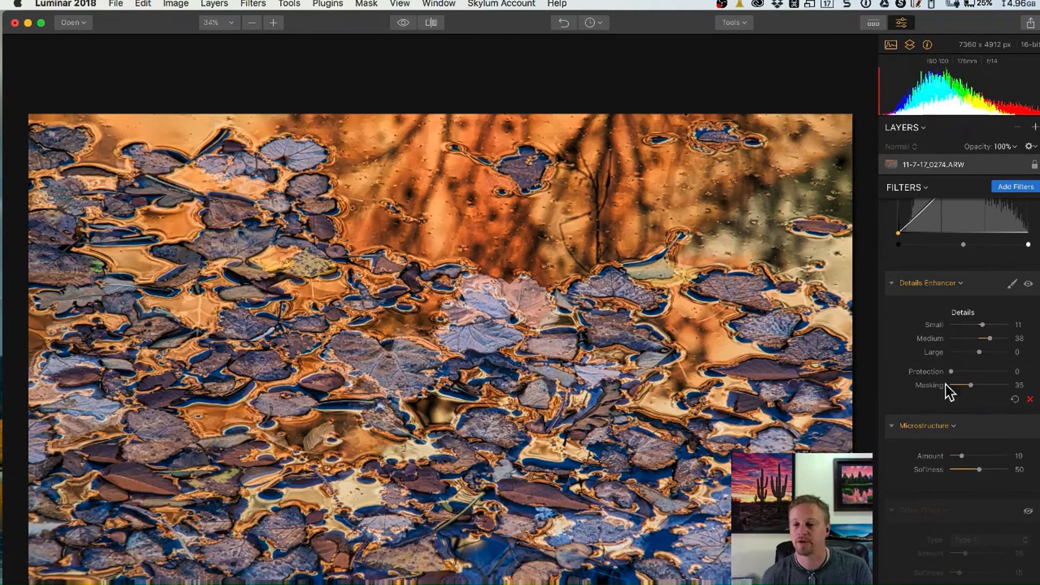
pyautogui.scroll(-3, 1015, 493)
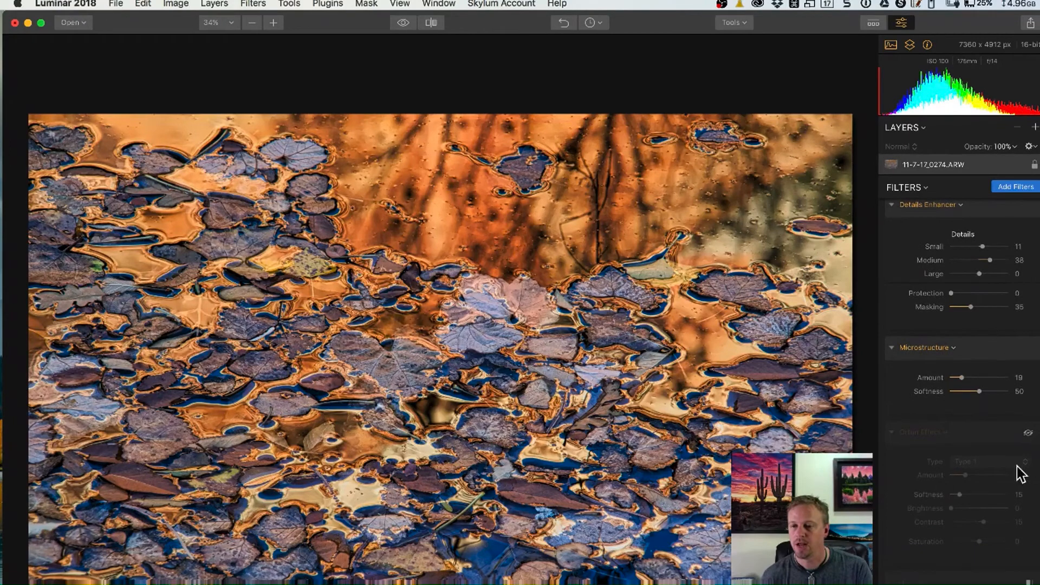
pyautogui.click(1028, 434)
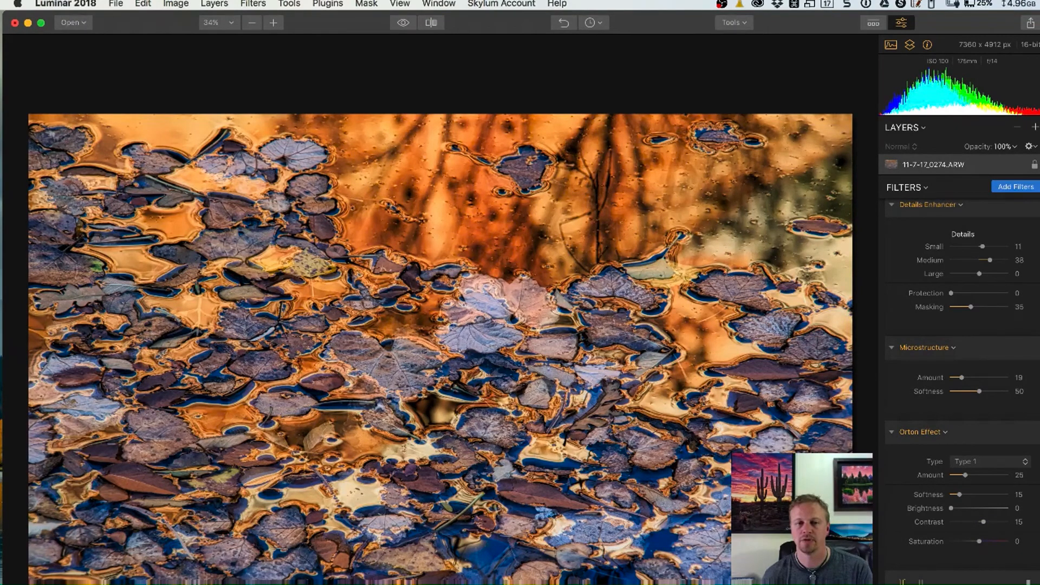
pyautogui.scroll(-3, 959, 379)
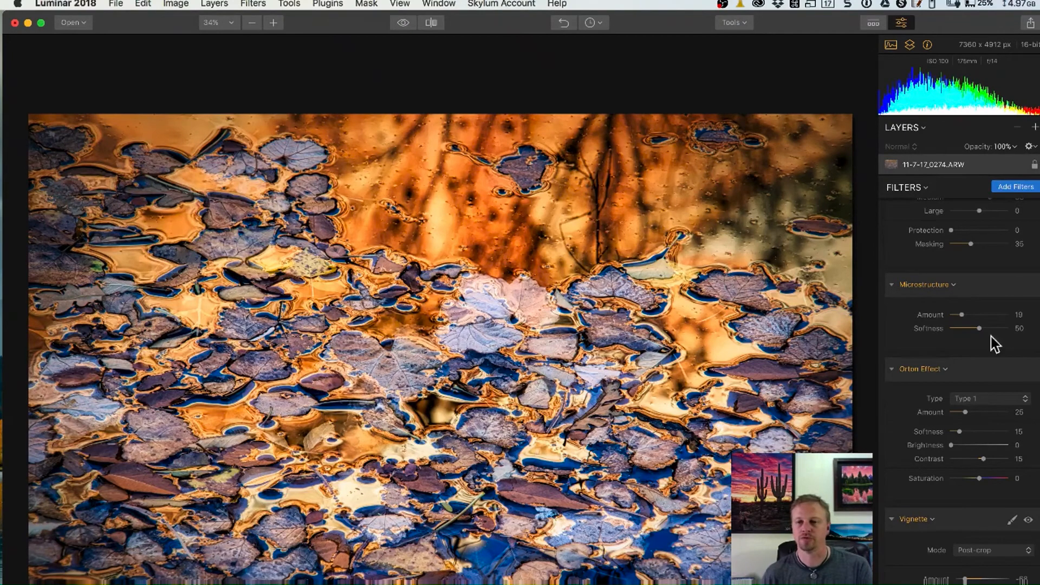
# Step: Compare the original and edited leaves photo in a split before/after view with the divider moved toward the left edge
pyautogui.click(431, 23)
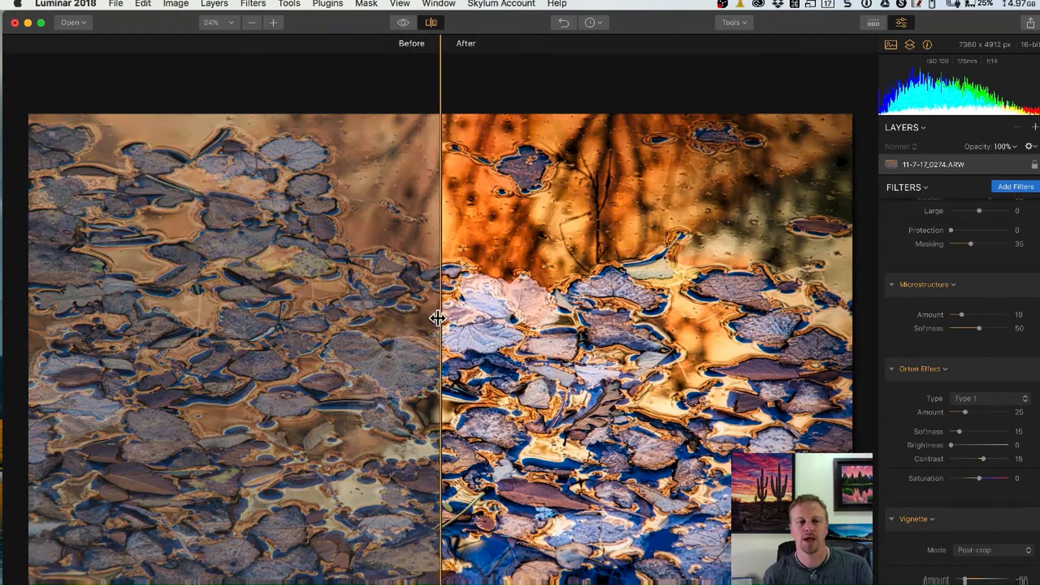
pyautogui.moveTo(440, 318); pyautogui.dragTo(243, 265)
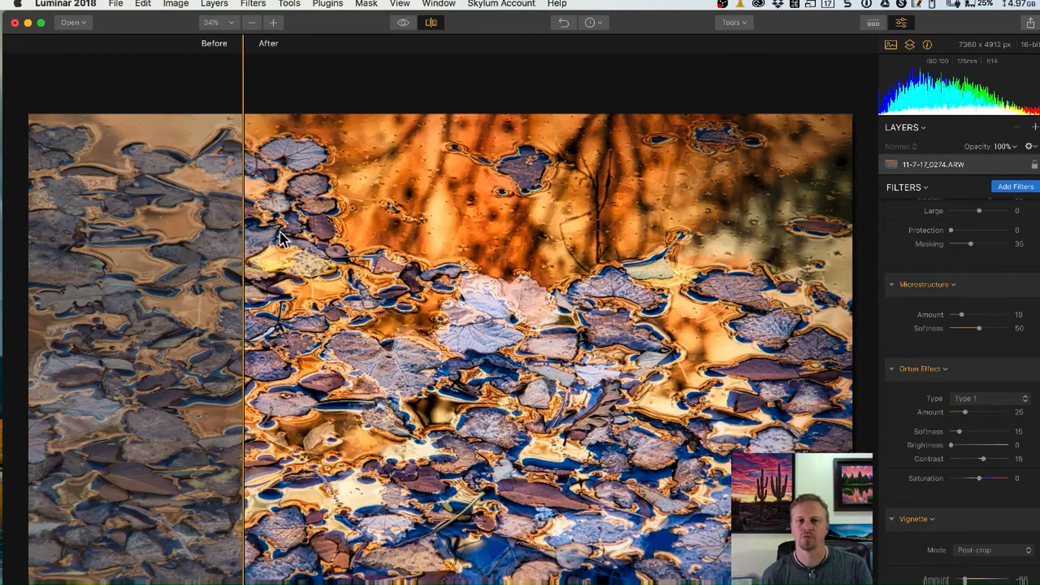
pyautogui.click(431, 23)
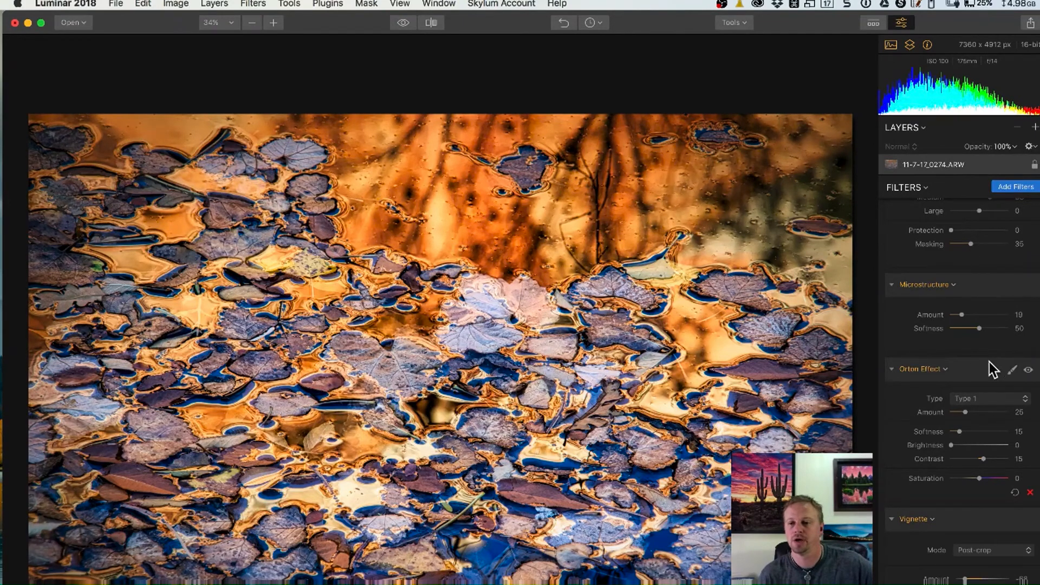
# Step: Inspect the central leaves at 100% with and without the Details Enhancer filter, and return to the full photo view
pyautogui.scroll(5, 1003, 318)
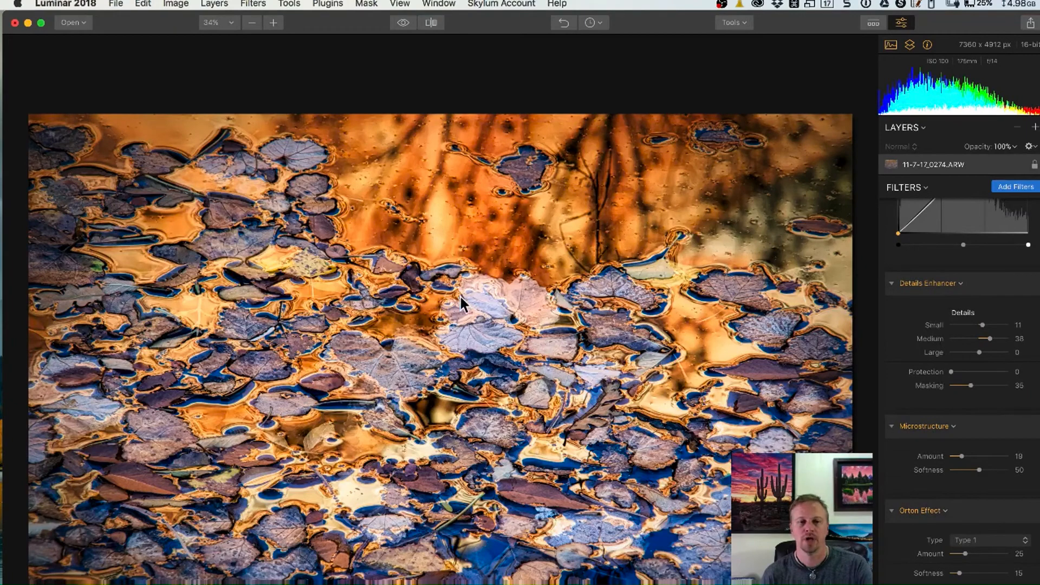
pyautogui.click(485, 323)
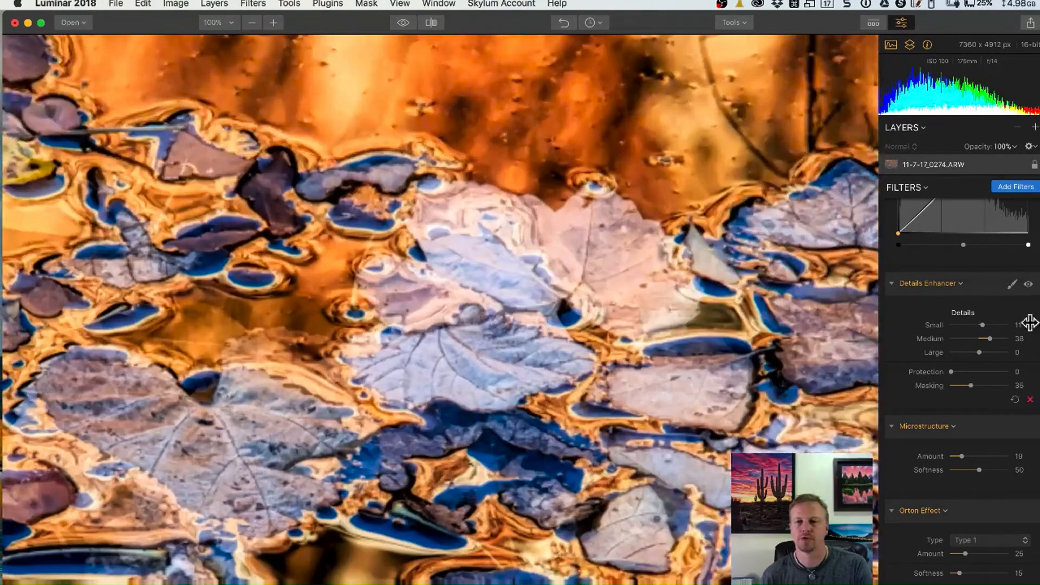
pyautogui.click(1028, 285)
pyautogui.click(1027, 284)
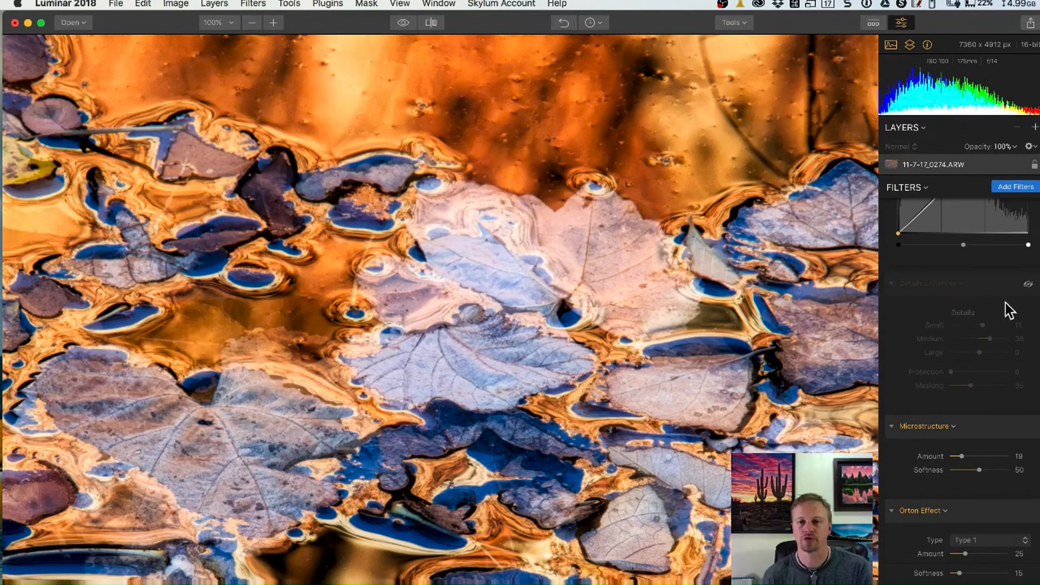
pyautogui.click(1028, 285)
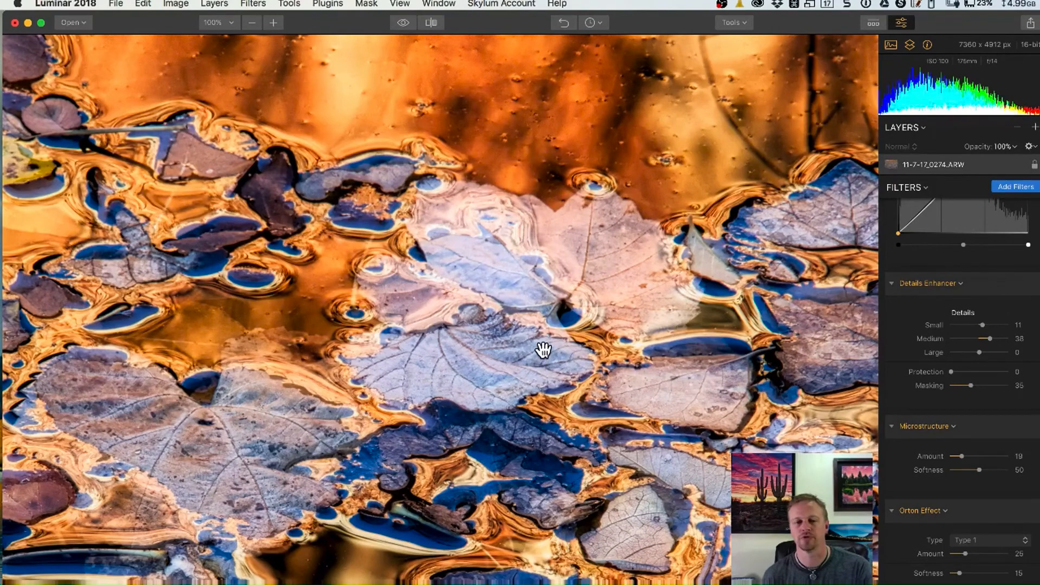
pyautogui.press('super+0')
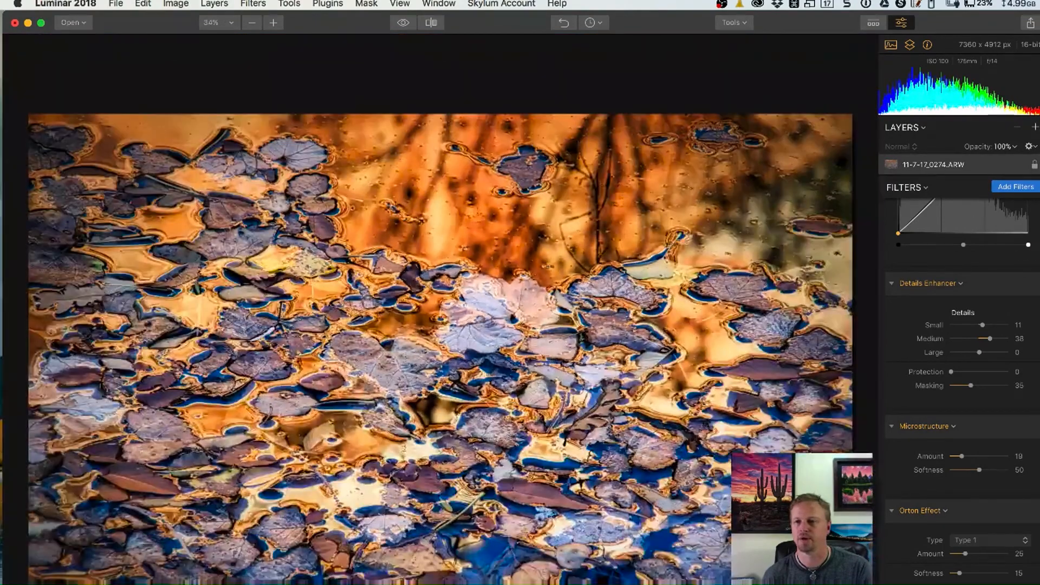
# Step: Search the filters catalog for "shar", add the Sharpening filter to the photo, and close the catalog
pyautogui.click(1015, 188)
pyautogui.click(800, 69)
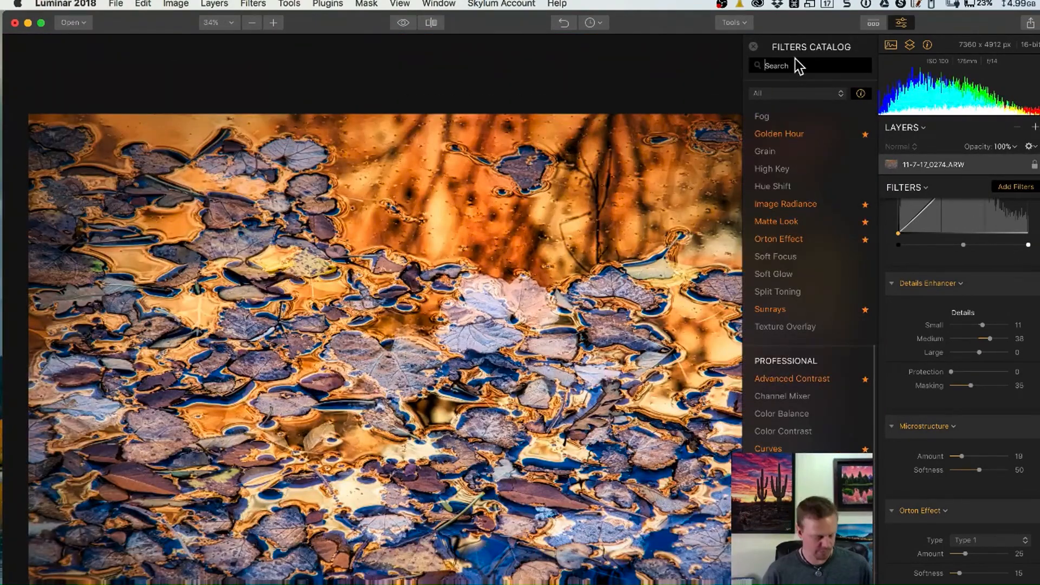
pyautogui.write('shar')
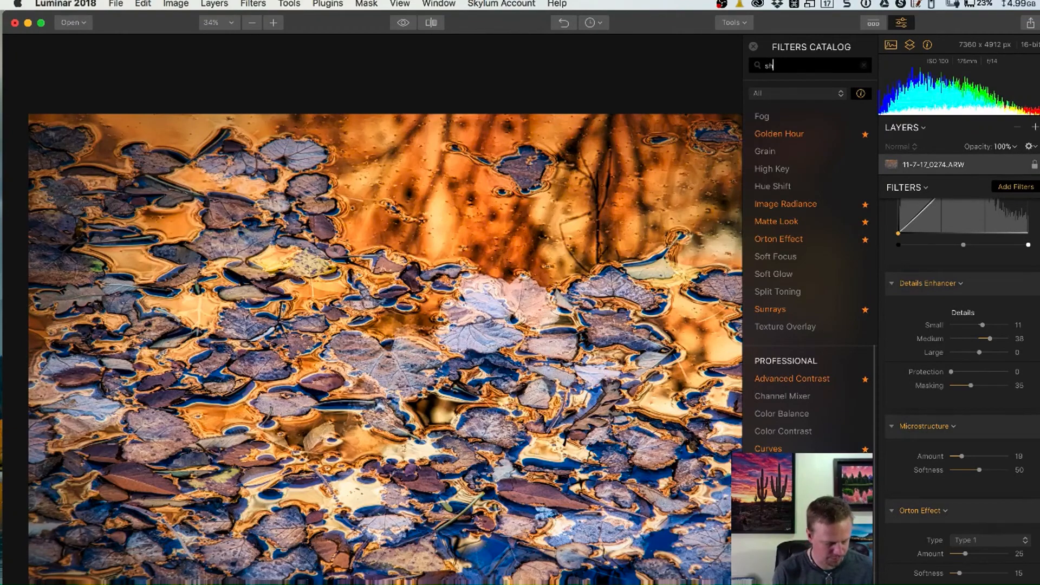
pyautogui.moveTo(802, 187)
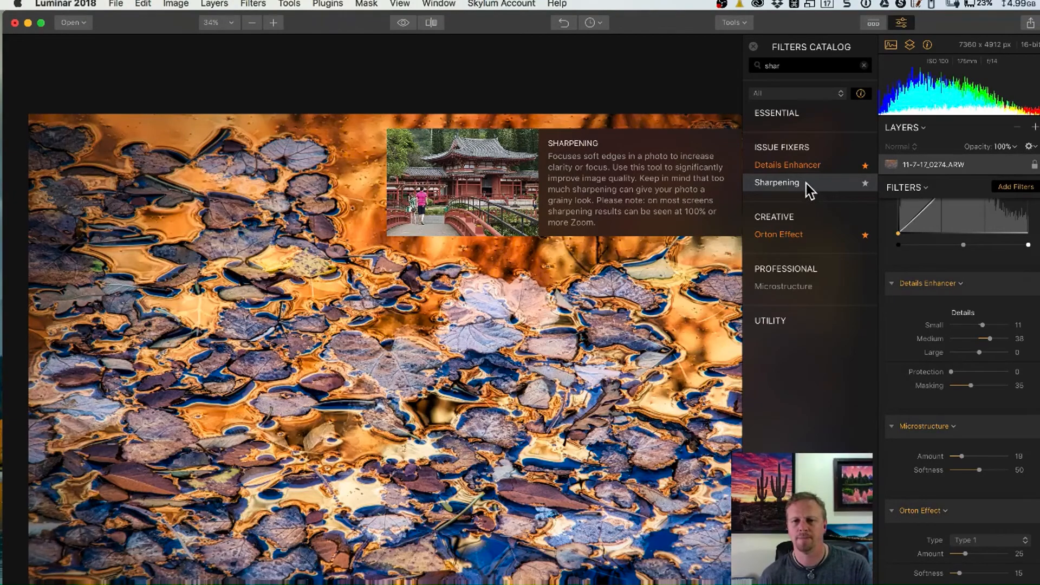
pyautogui.click(806, 183)
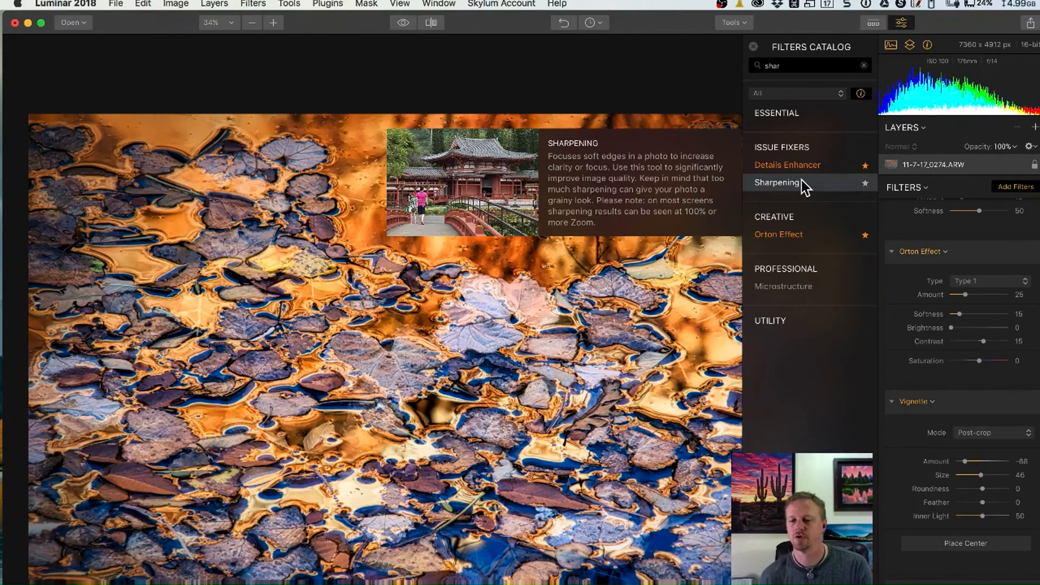
pyautogui.click(751, 48)
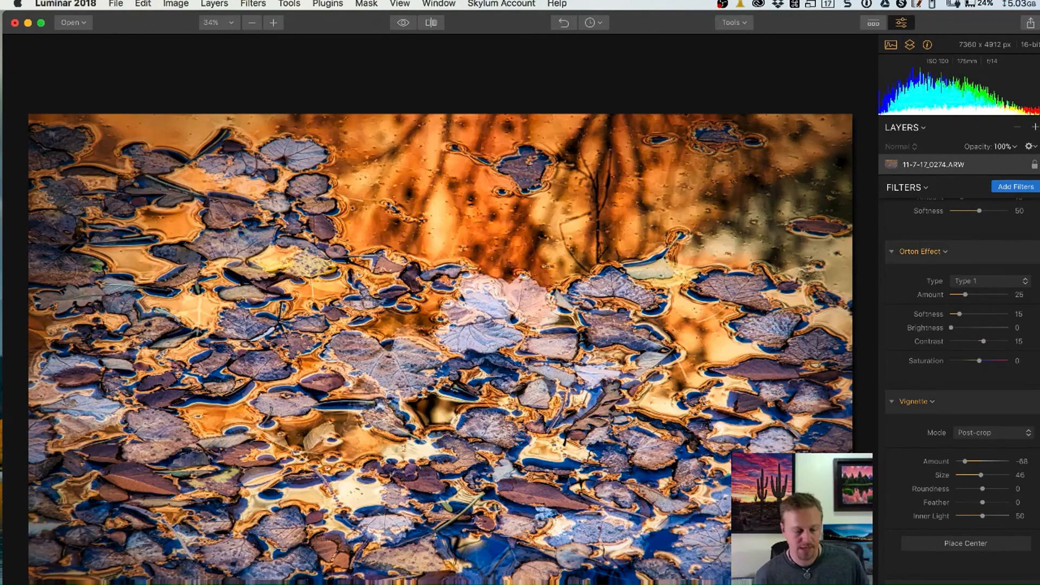
# Step: Switch to OBS Studio and transition the Intro scene to the live output
pyautogui.press('super+Tab')
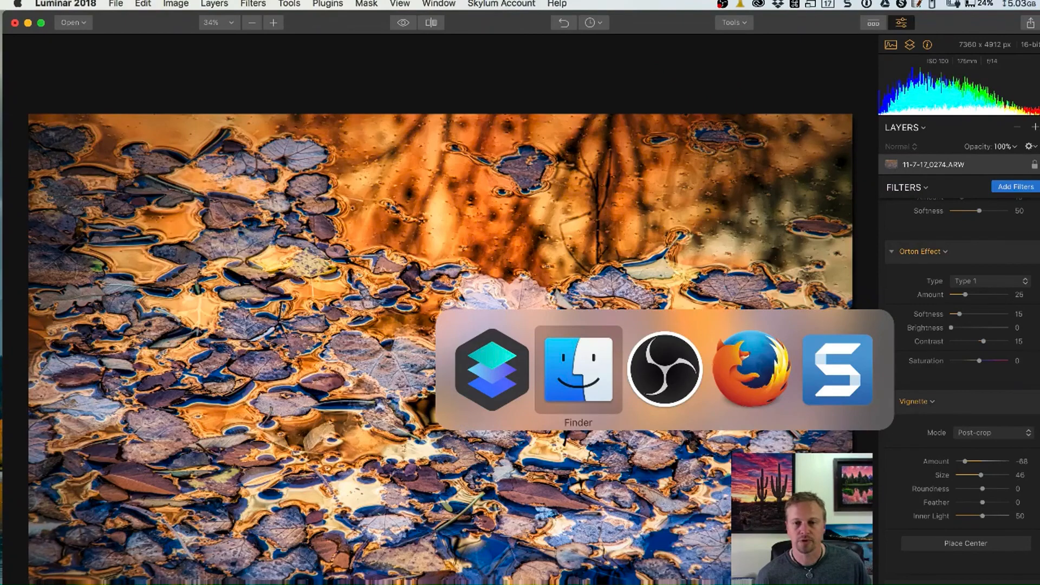
pyautogui.press('super+Tab')
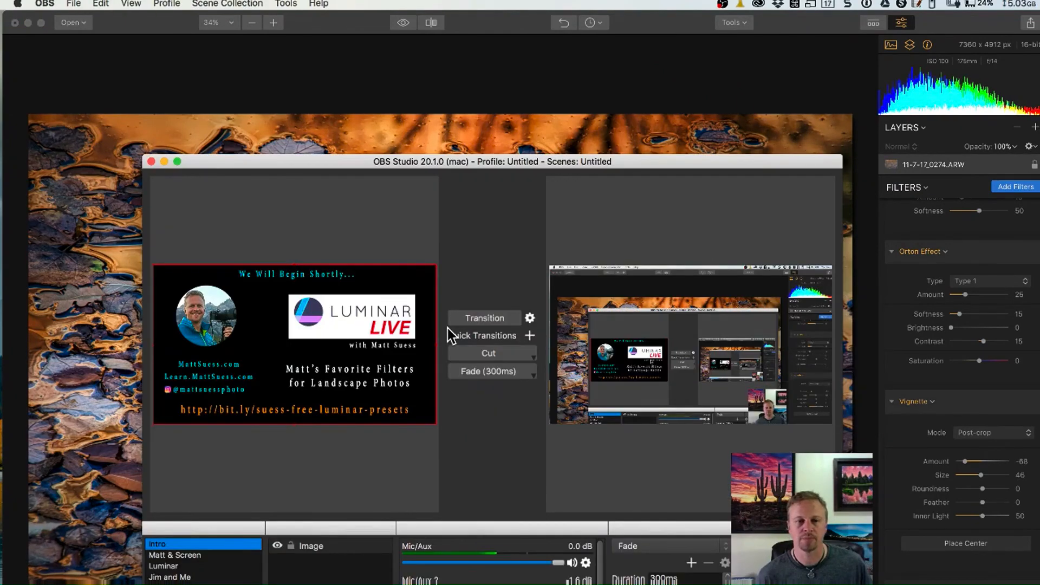
pyautogui.click(480, 318)
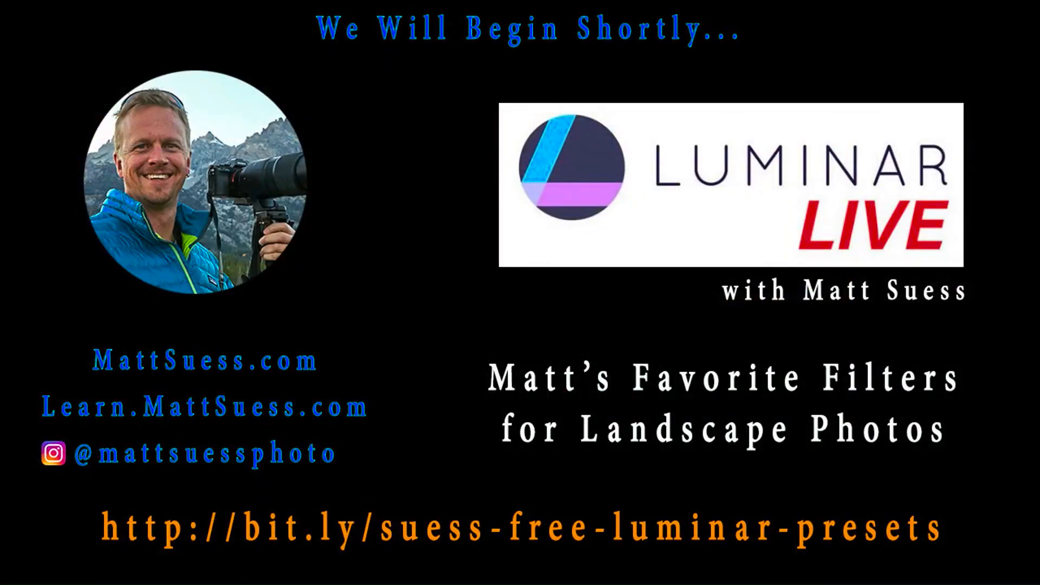